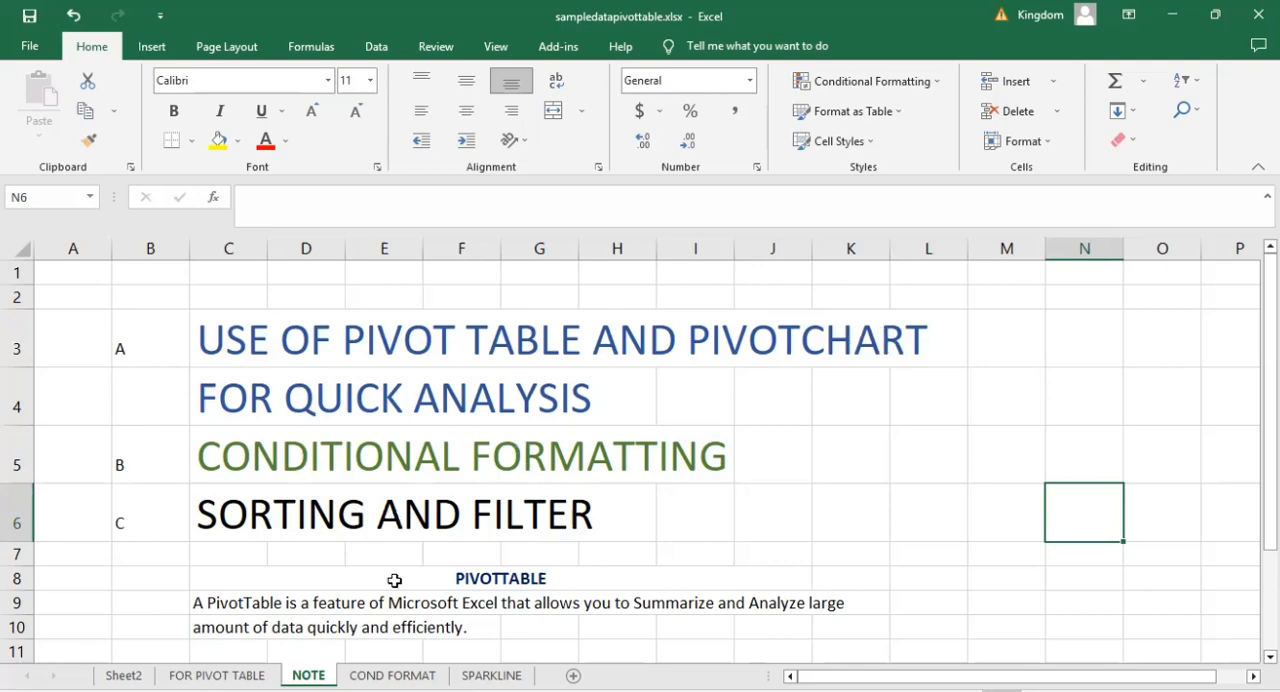
Read through the topic list and the PivotTable and PivotChart notes on the NOTE sheet.
left_click(646, 511)
scroll(648, 510, "down", 3)
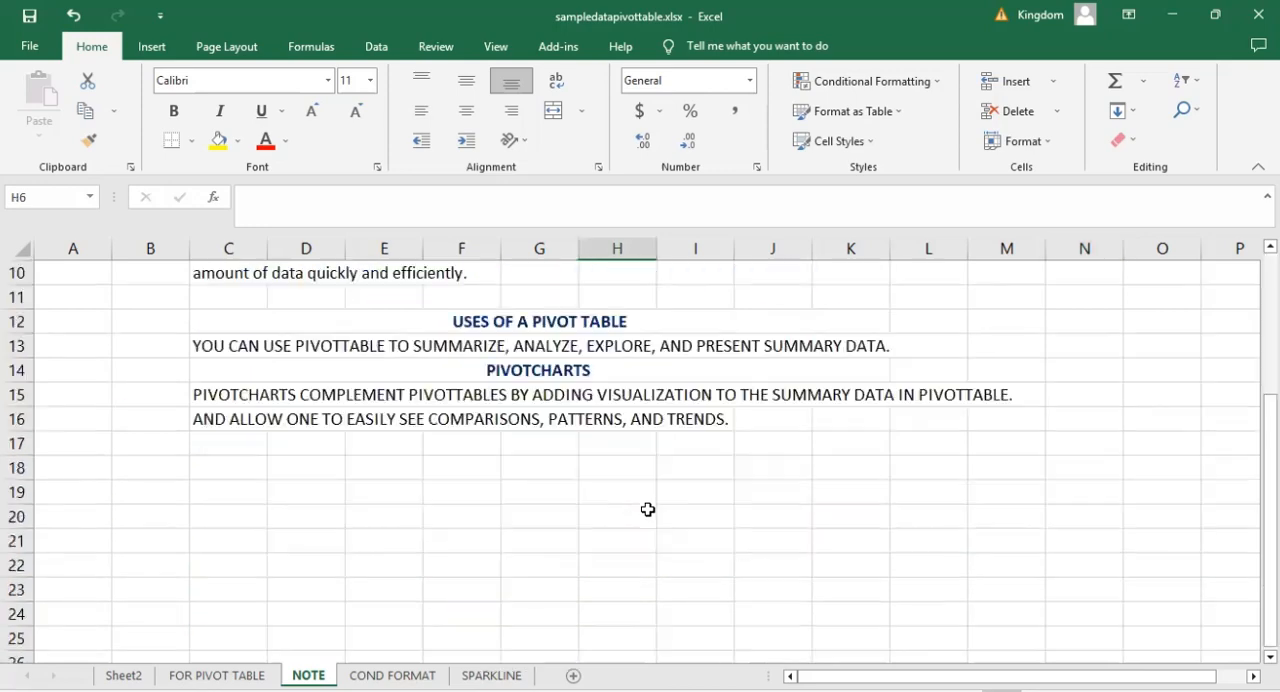
scroll(648, 510, "up", 1)
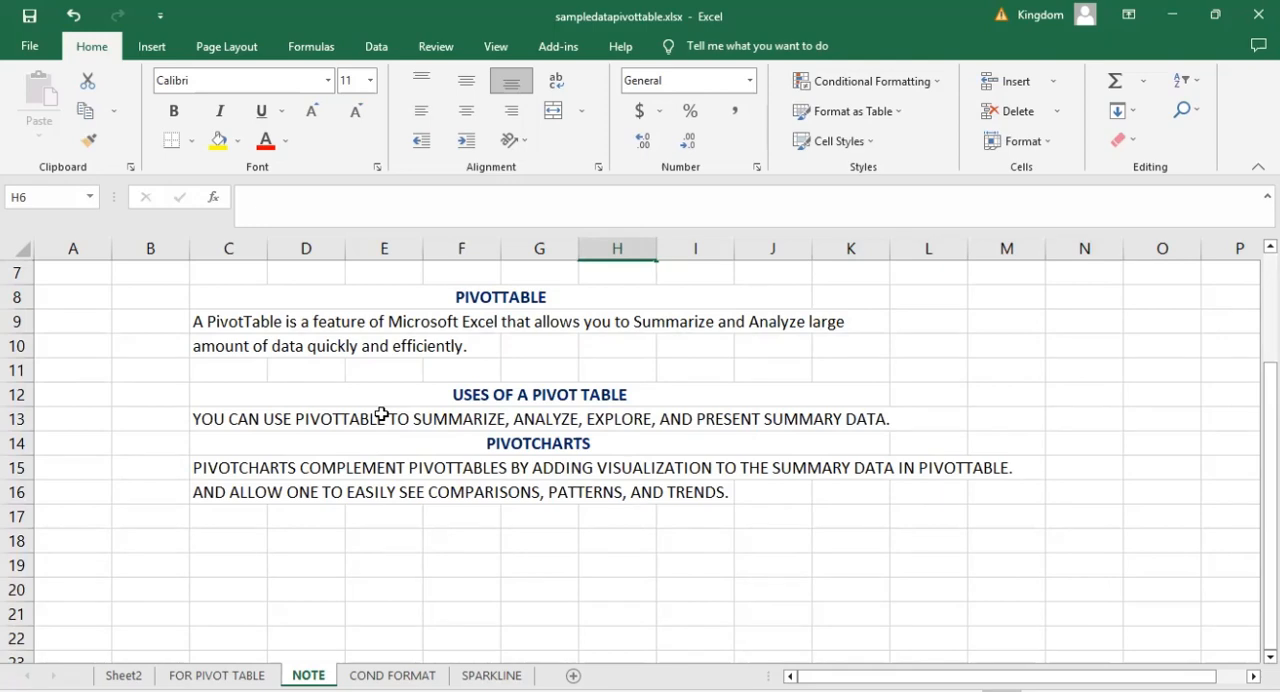
scroll(381, 413, "up", 2)
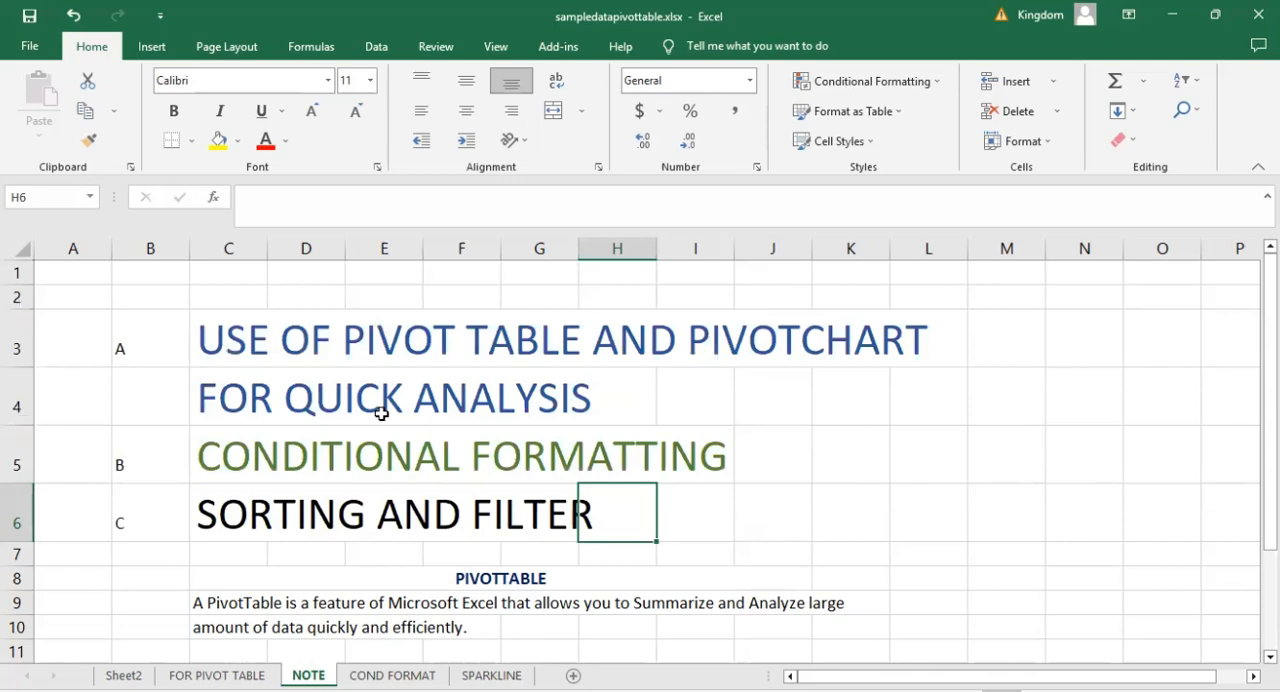
left_click(766, 412)
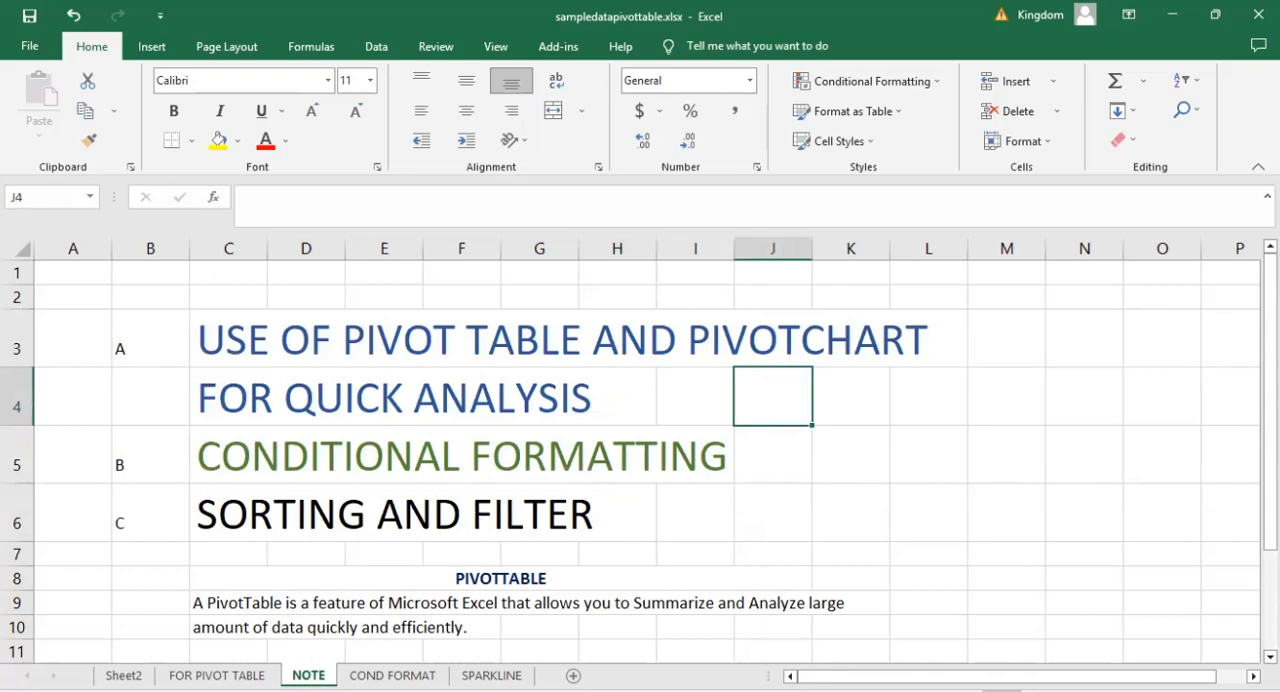
Switch to the FOR PIVOT TABLE sheet and look through its order records, including the OrderDate column.
left_click(217, 675)
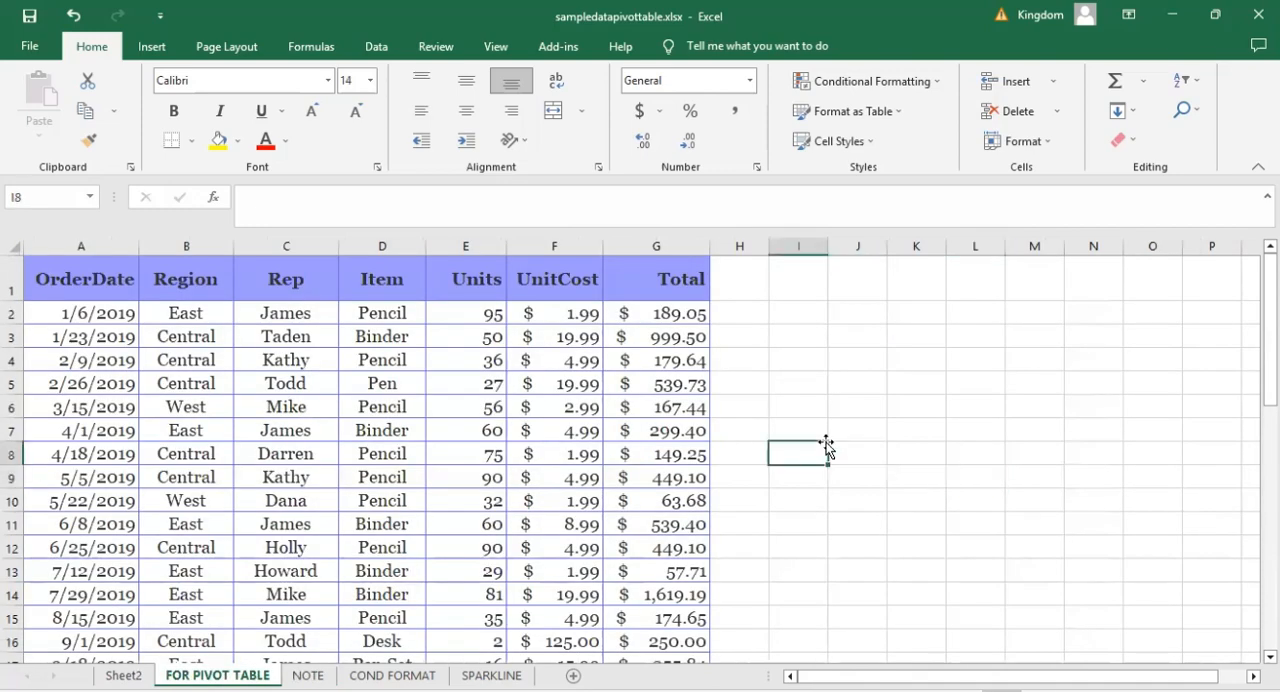
scroll(826, 442, "down", 3)
scroll(823, 449, "up", 3)
key("Up")
key("Up")
key("Up")
key("Up")
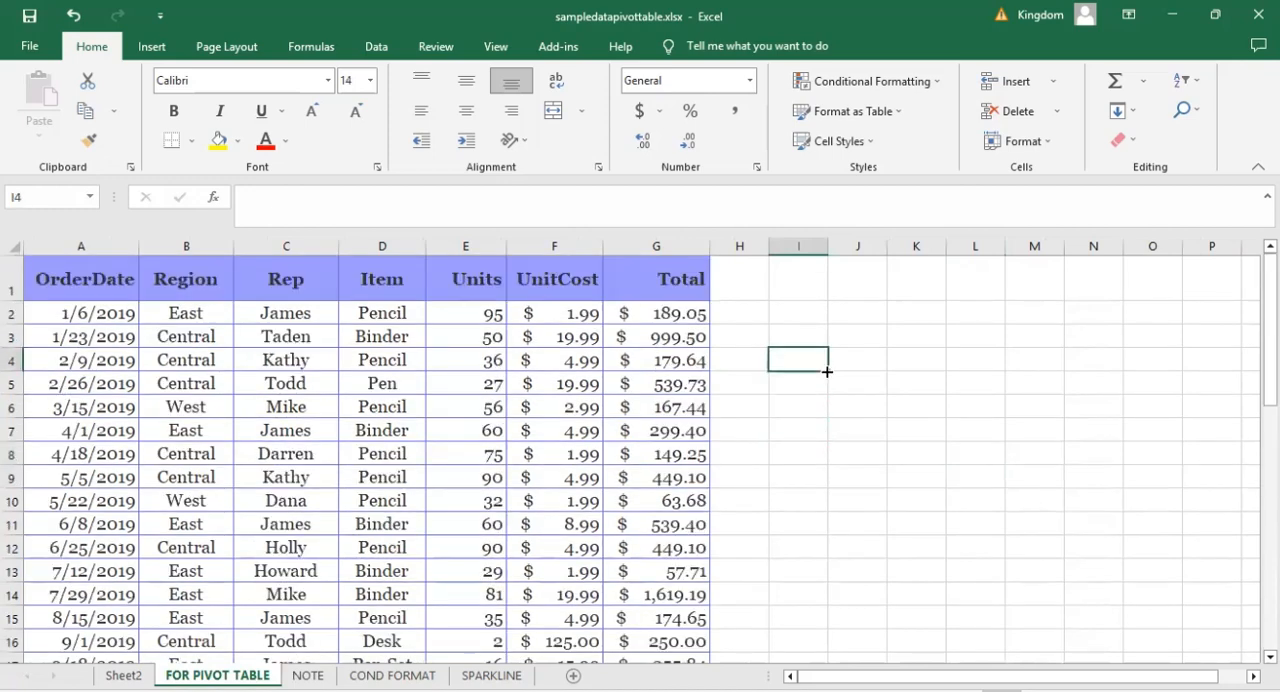
left_click(86, 386)
scroll(86, 386, "down", 8)
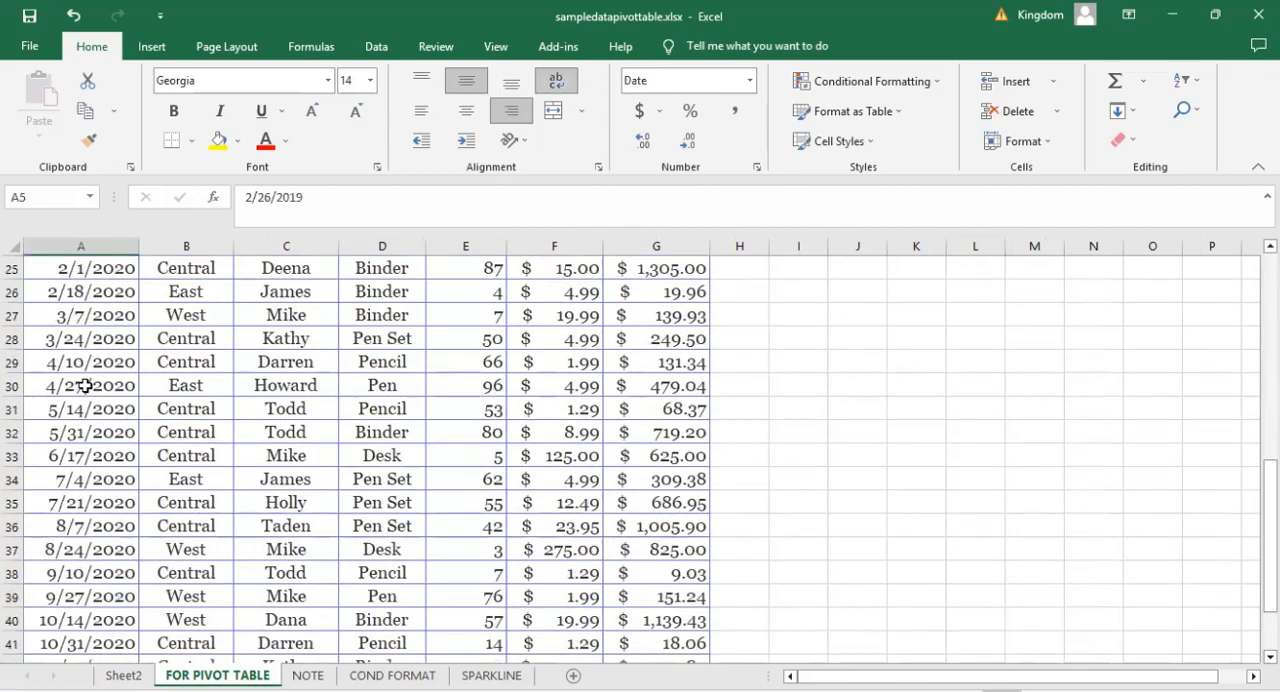
scroll(86, 386, "up", 1)
scroll(86, 386, "up", 7)
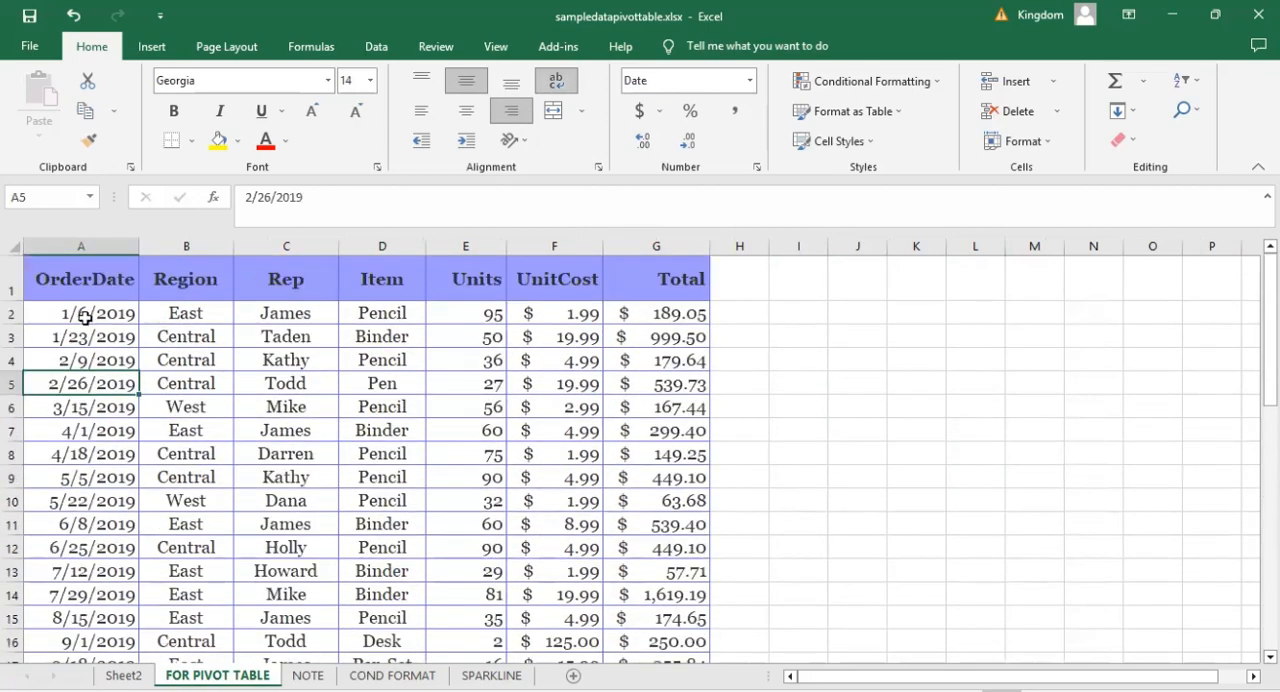
Examine the entries in the Region and Rep columns down to the end of the order data.
left_click(204, 333)
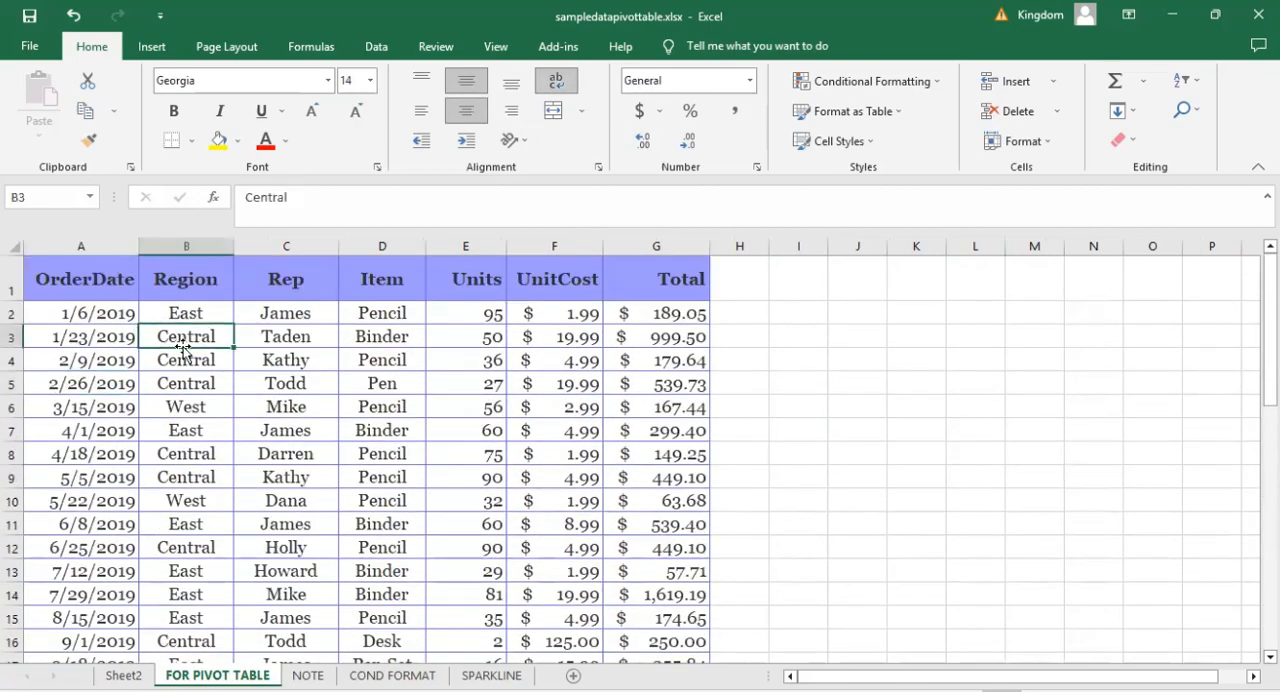
left_click(196, 434)
scroll(200, 438, "down", 11)
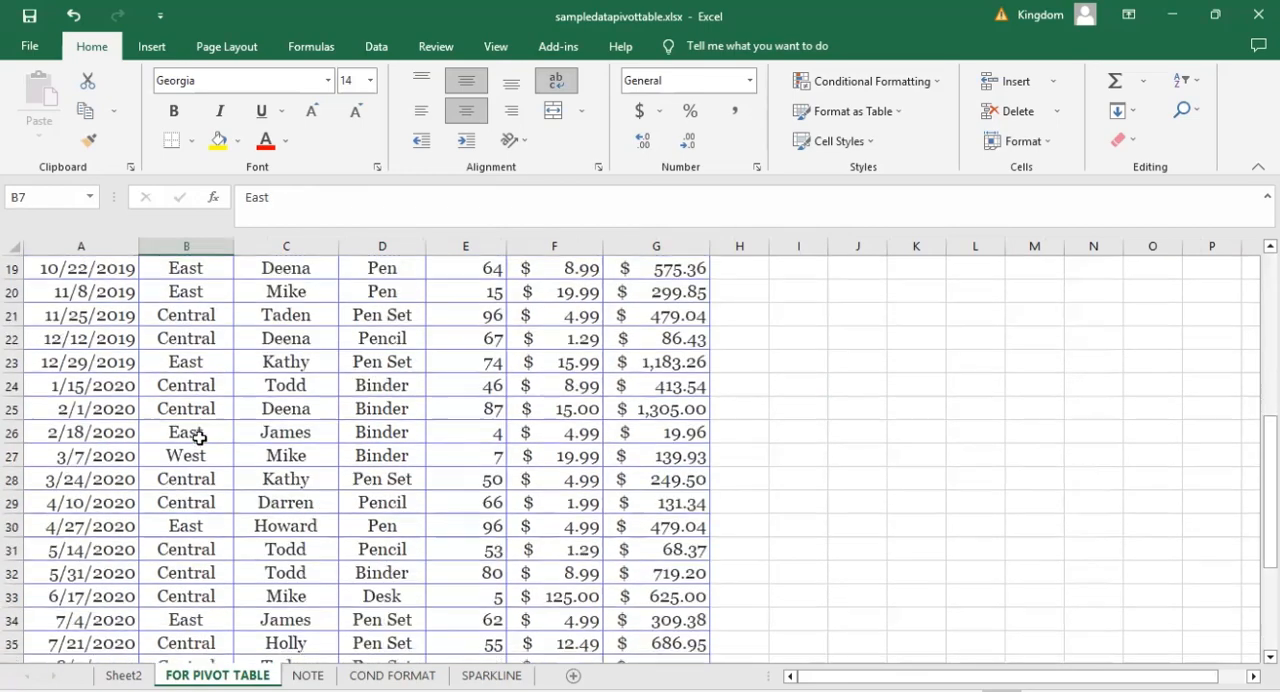
scroll(200, 438, "up", 11)
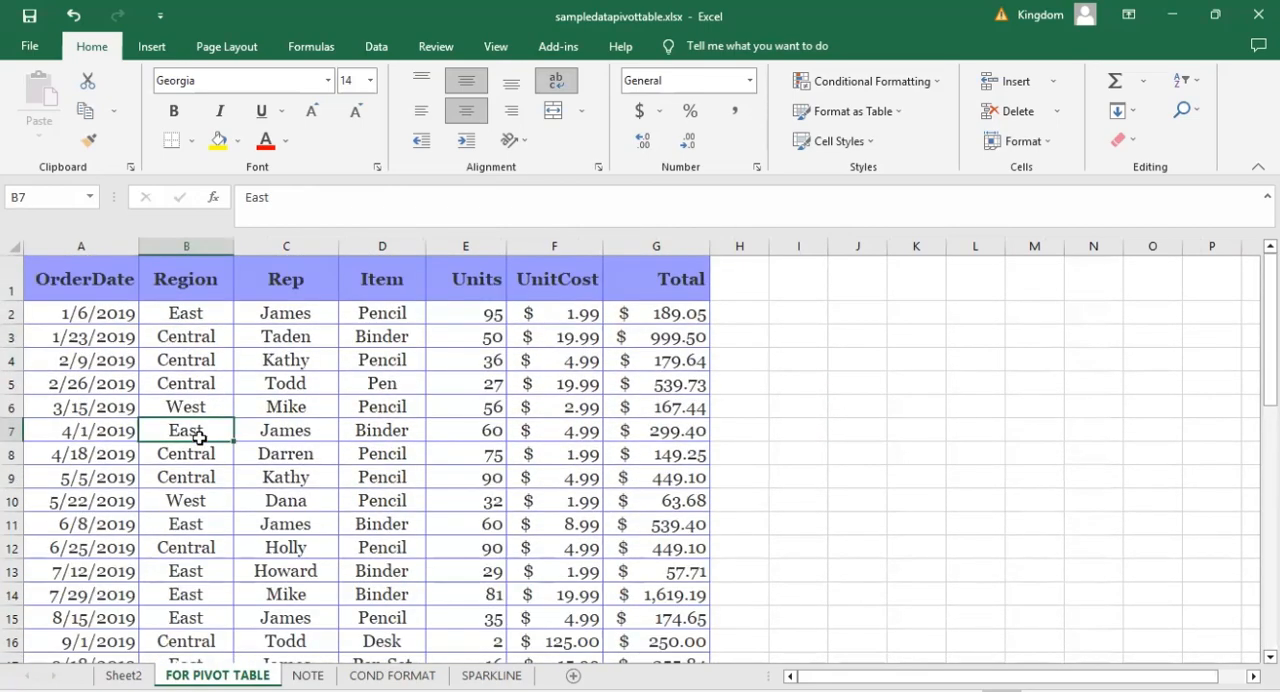
left_click(295, 338)
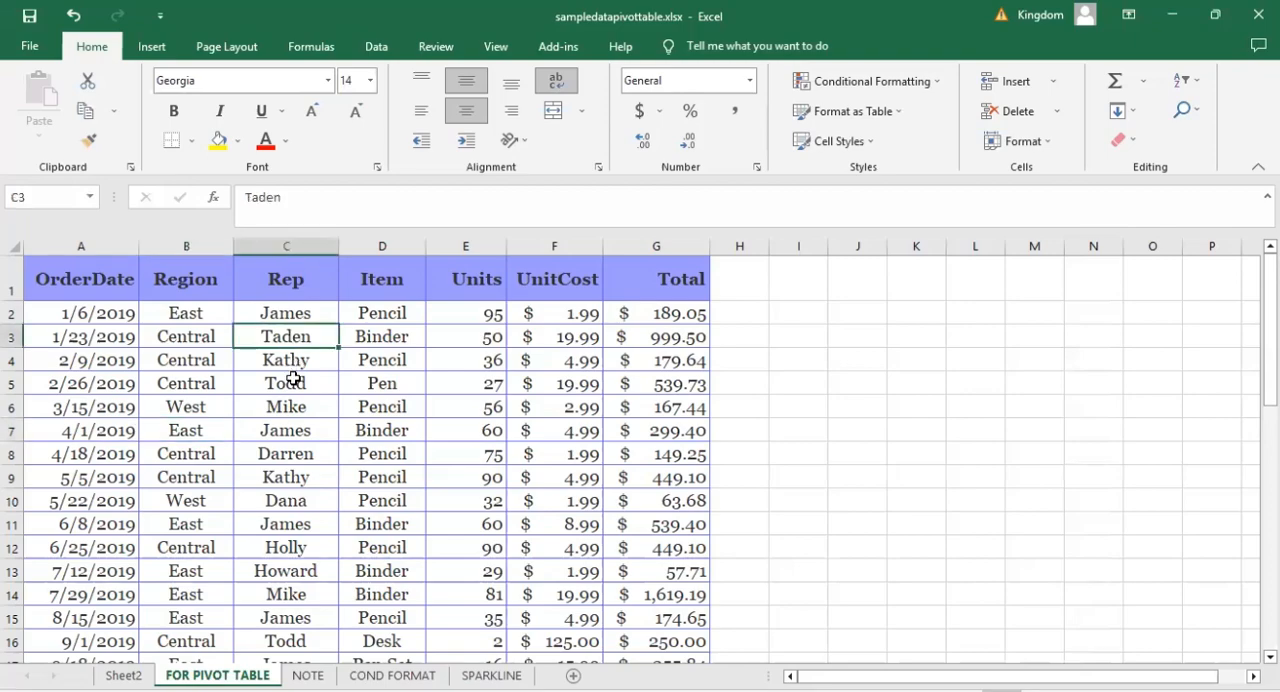
left_click(293, 383)
scroll(293, 378, "down", 3)
scroll(293, 378, "down", 6)
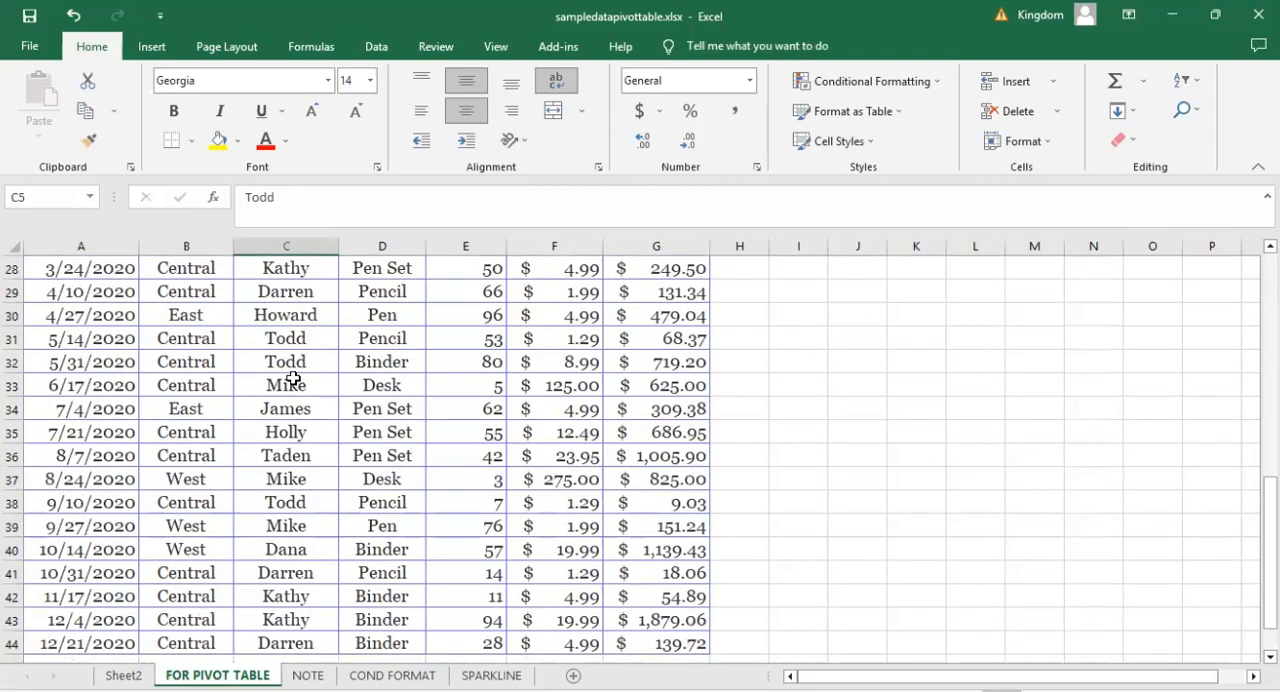
scroll(293, 378, "up", 1)
scroll(293, 378, "up", 5)
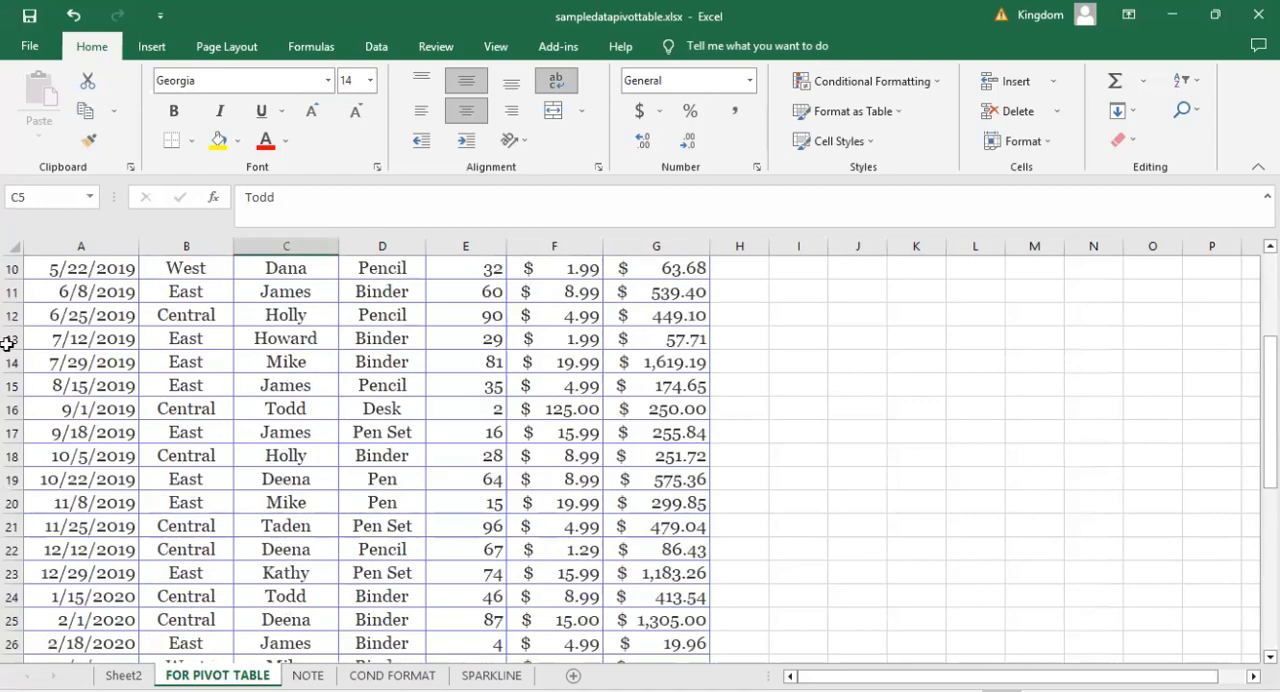
scroll(130, 352, "up", 3)
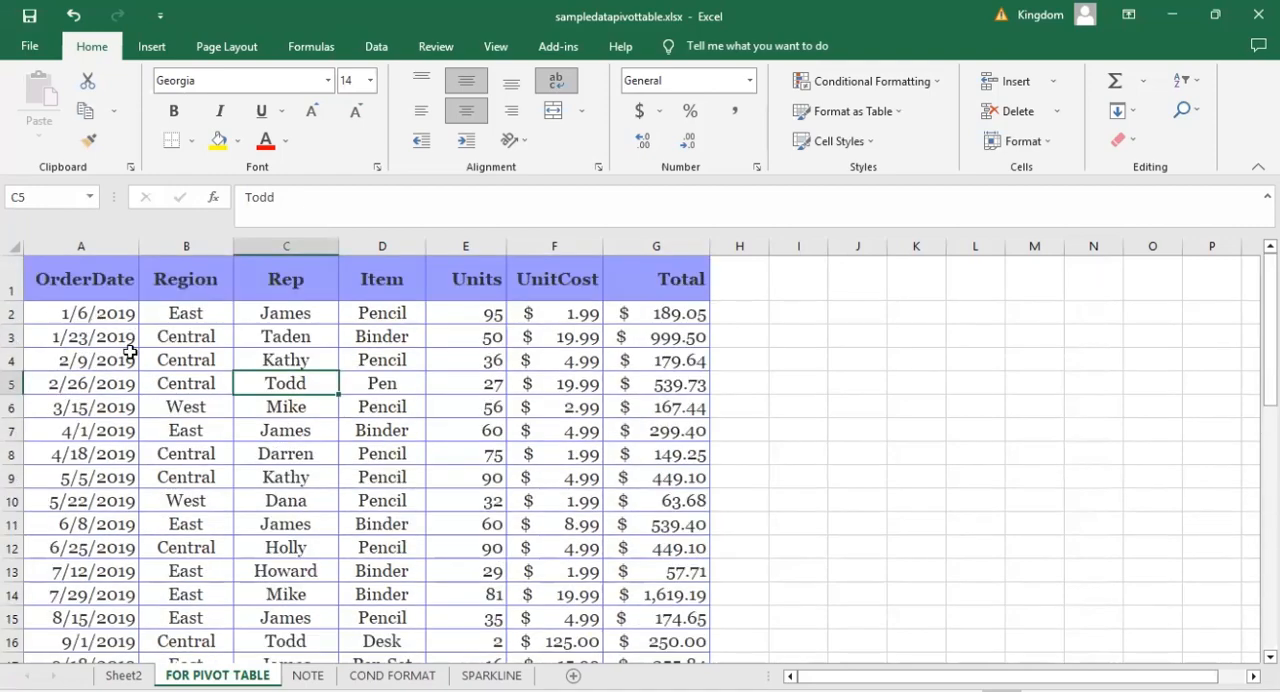
Review the Item column and the remaining order data through the last row of the table.
left_click(385, 377)
scroll(385, 377, "down", 1)
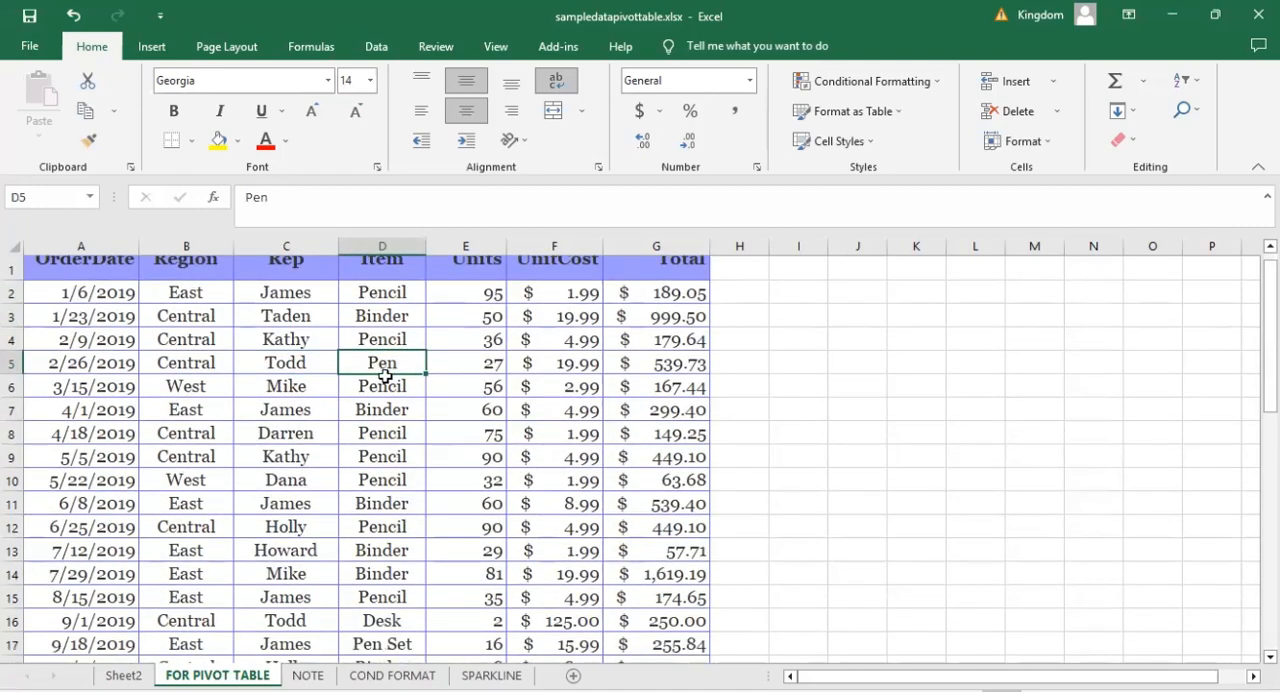
scroll(385, 376, "down", 5)
scroll(385, 376, "down", 4)
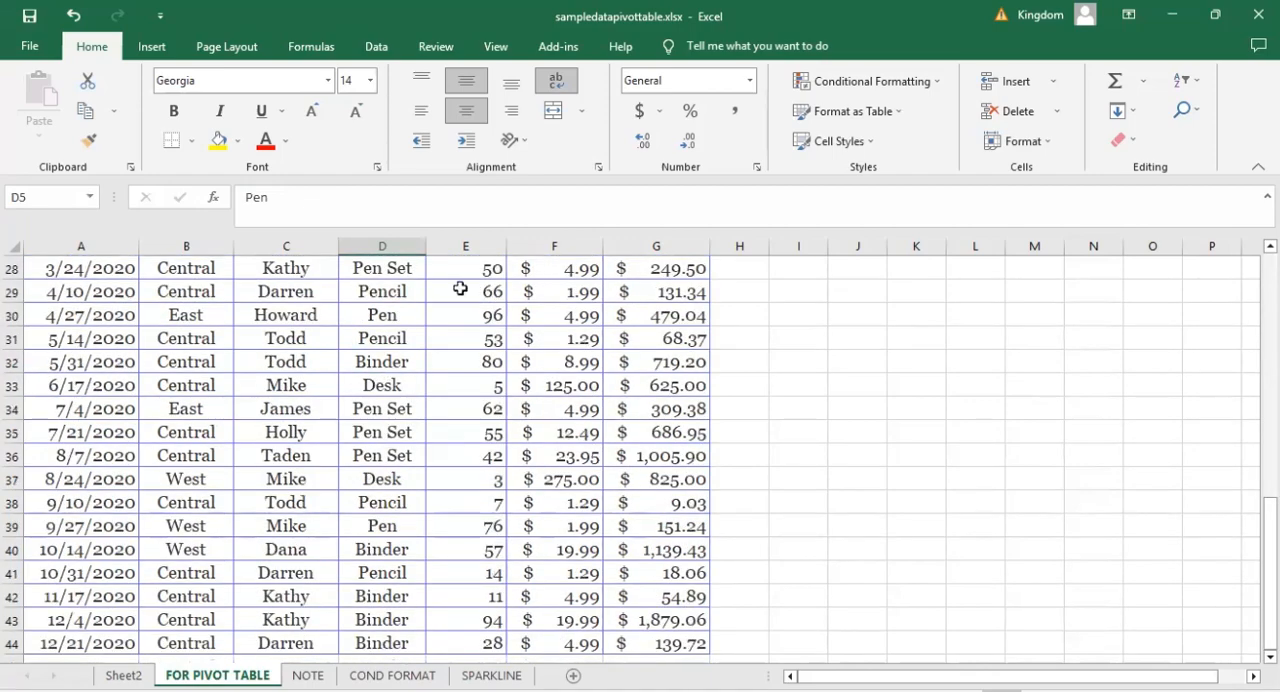
scroll(460, 288, "up", 9)
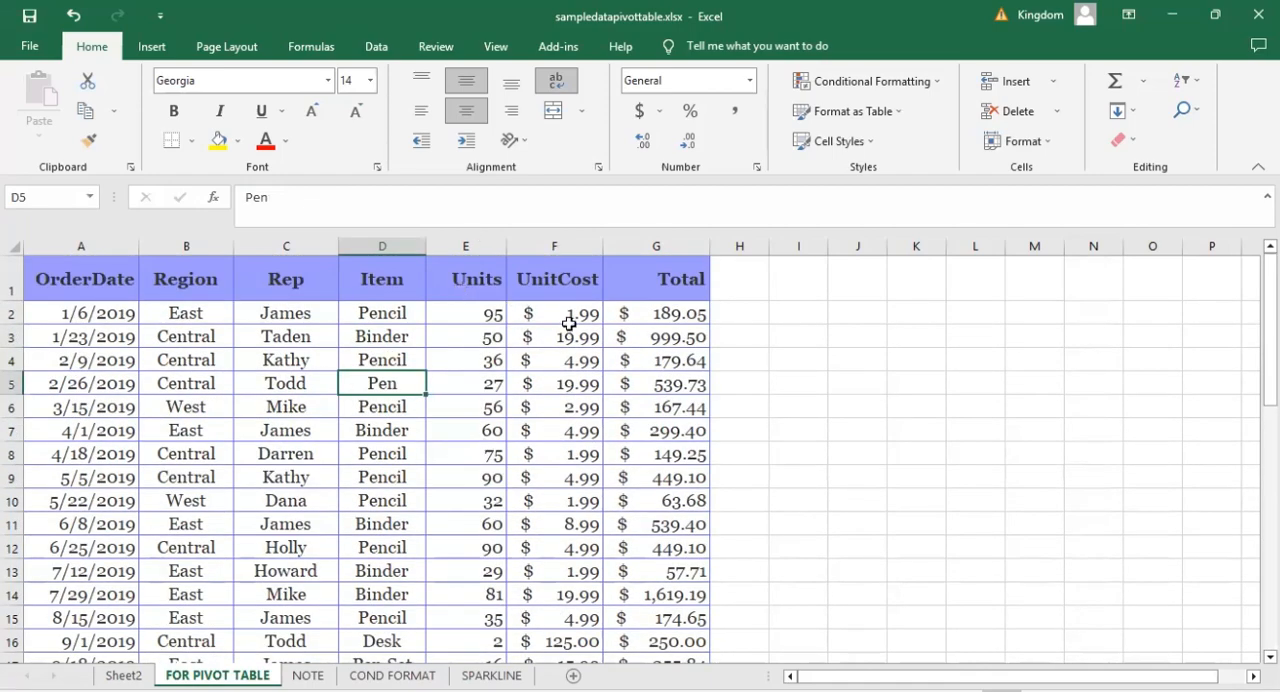
left_click(891, 385)
scroll(891, 385, "down", 2)
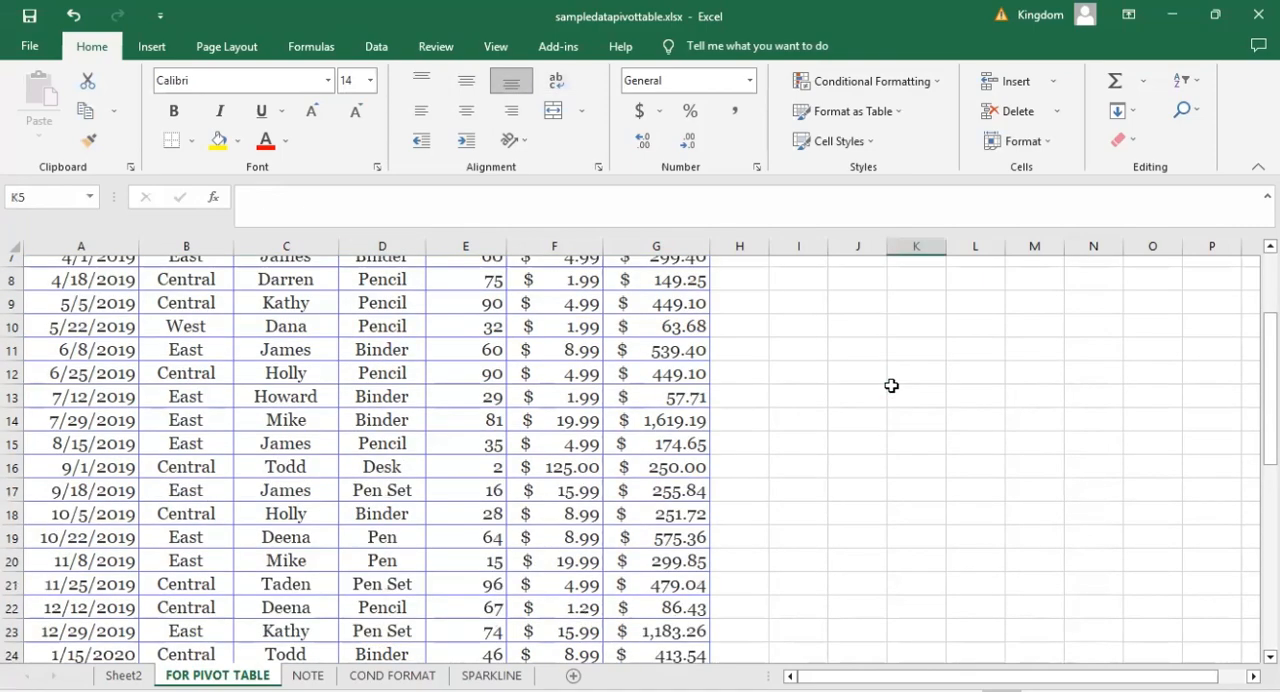
scroll(891, 385, "down", 2)
scroll(650, 320, "up", 4)
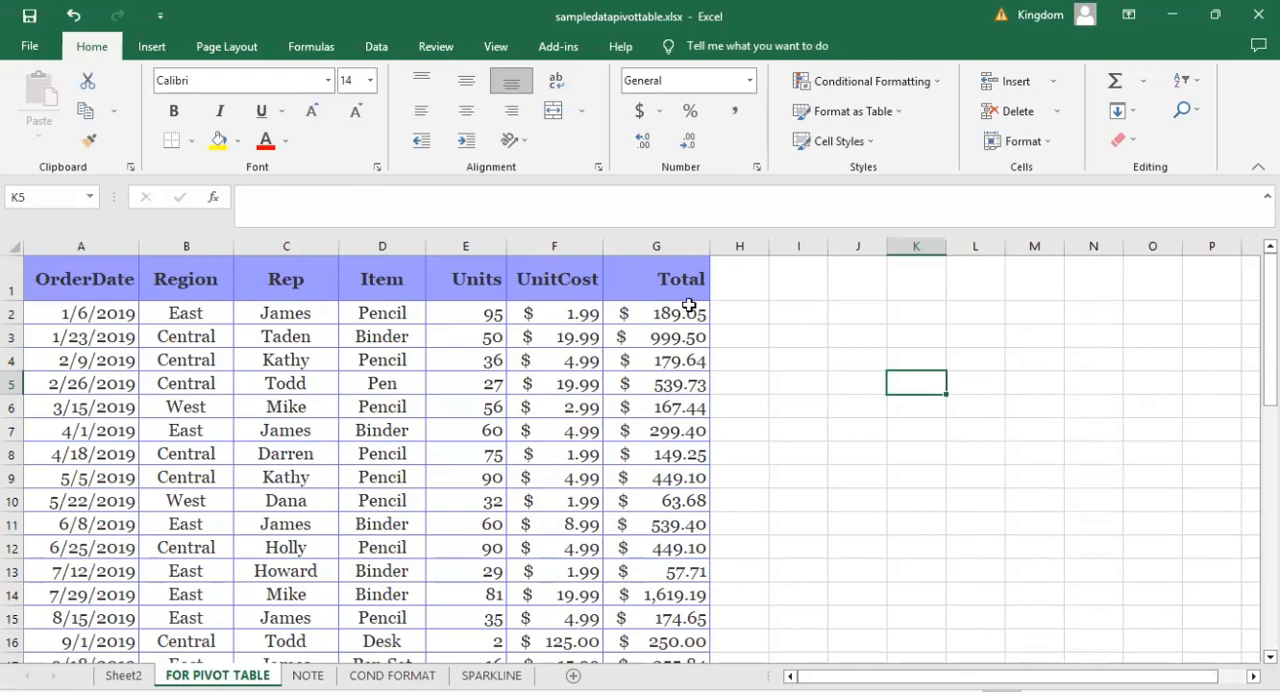
left_click(802, 341)
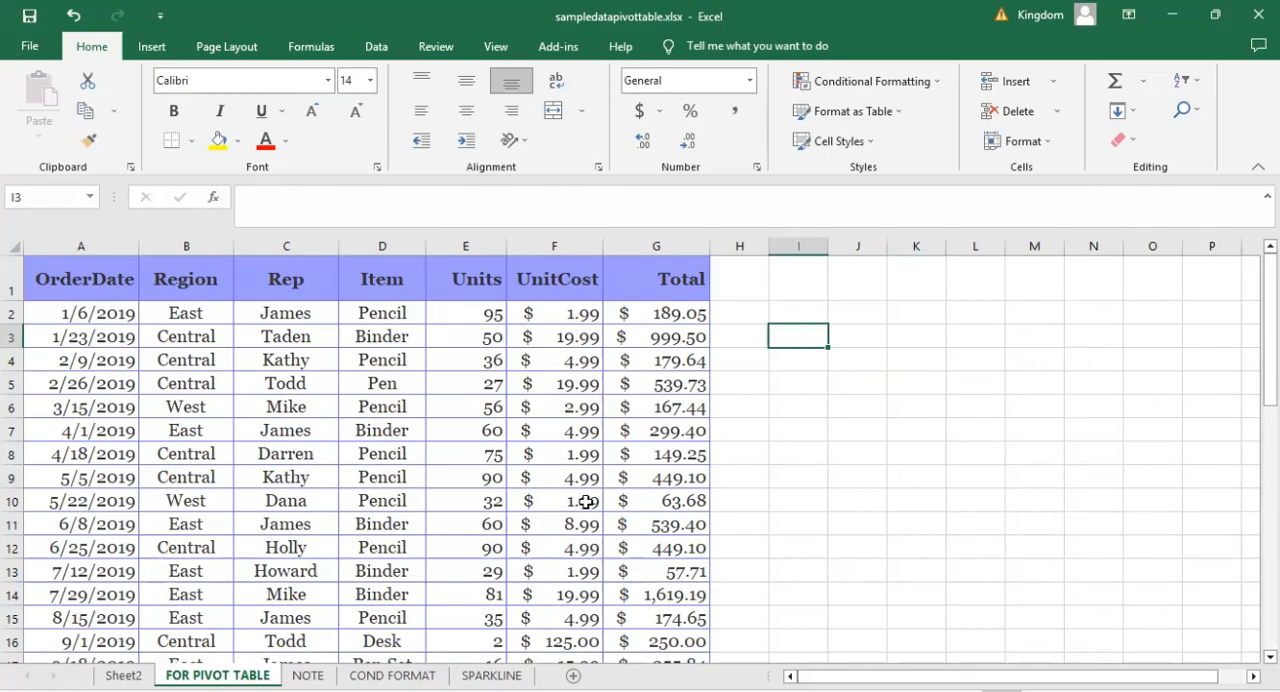
left_click(822, 428)
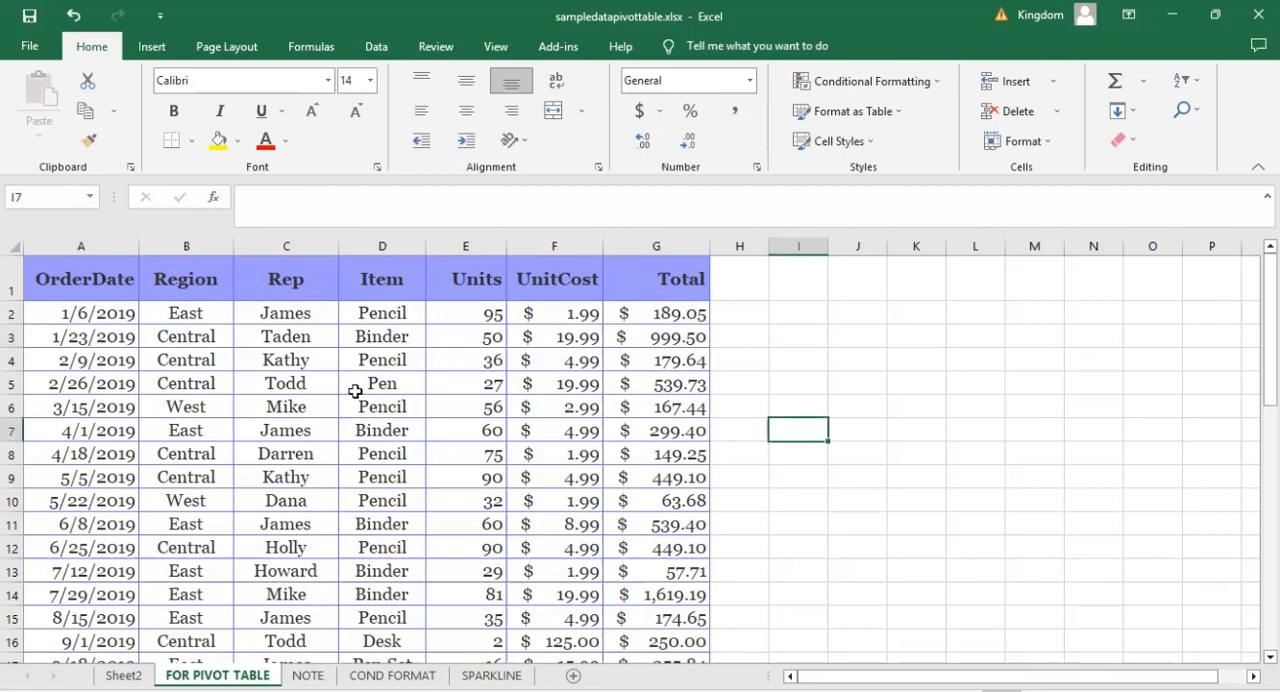
left_click(150, 46)
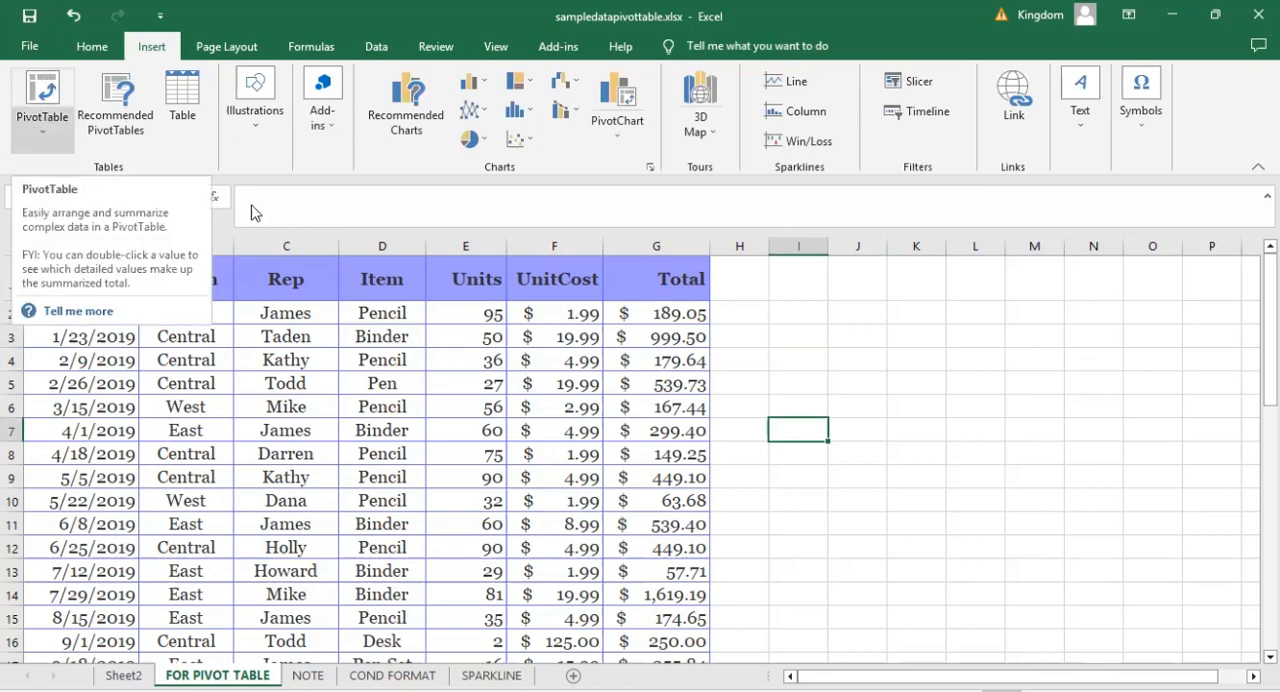
left_click(990, 364)
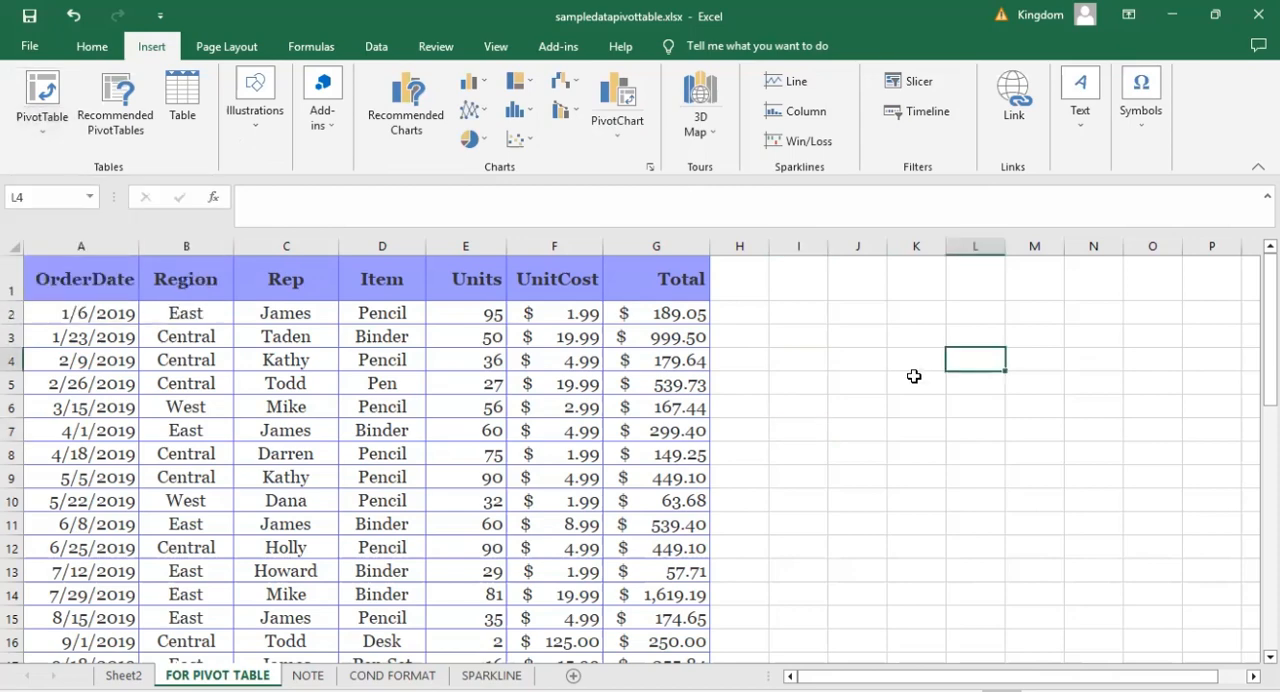
left_click(250, 341)
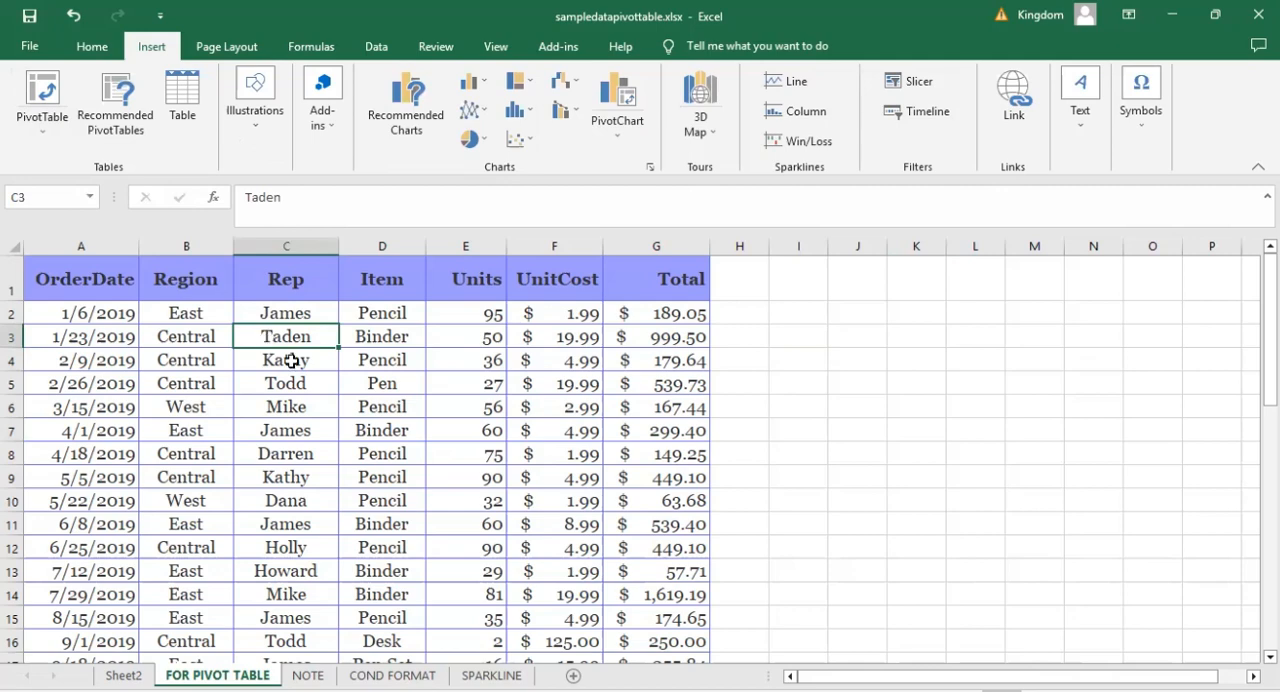
left_click(40, 110)
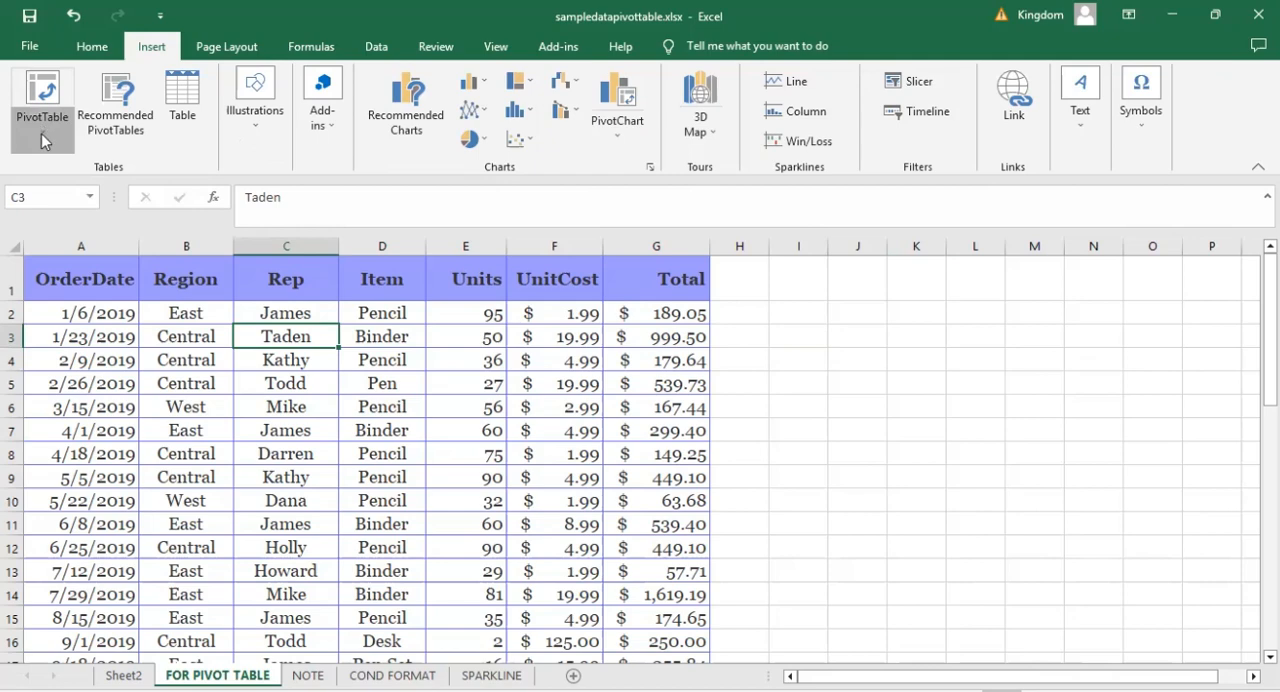
left_click(41, 129)
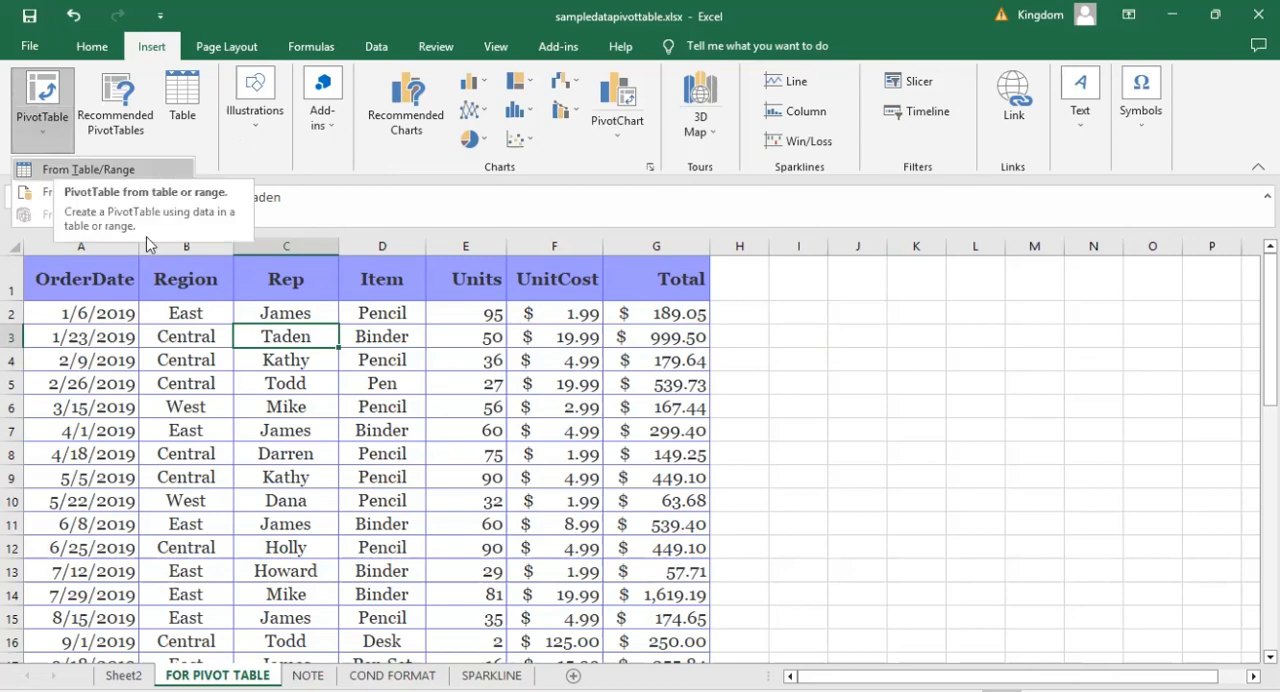
left_click(68, 172)
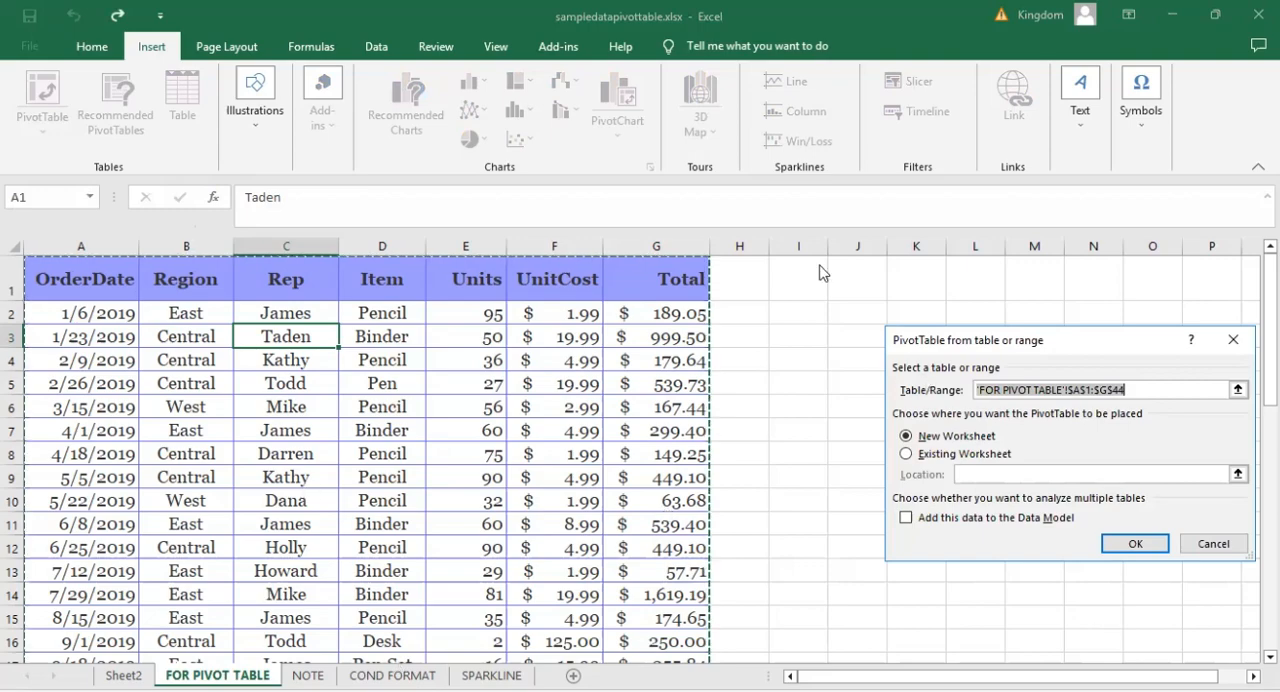
left_click_drag(1066, 340, 822, 202)
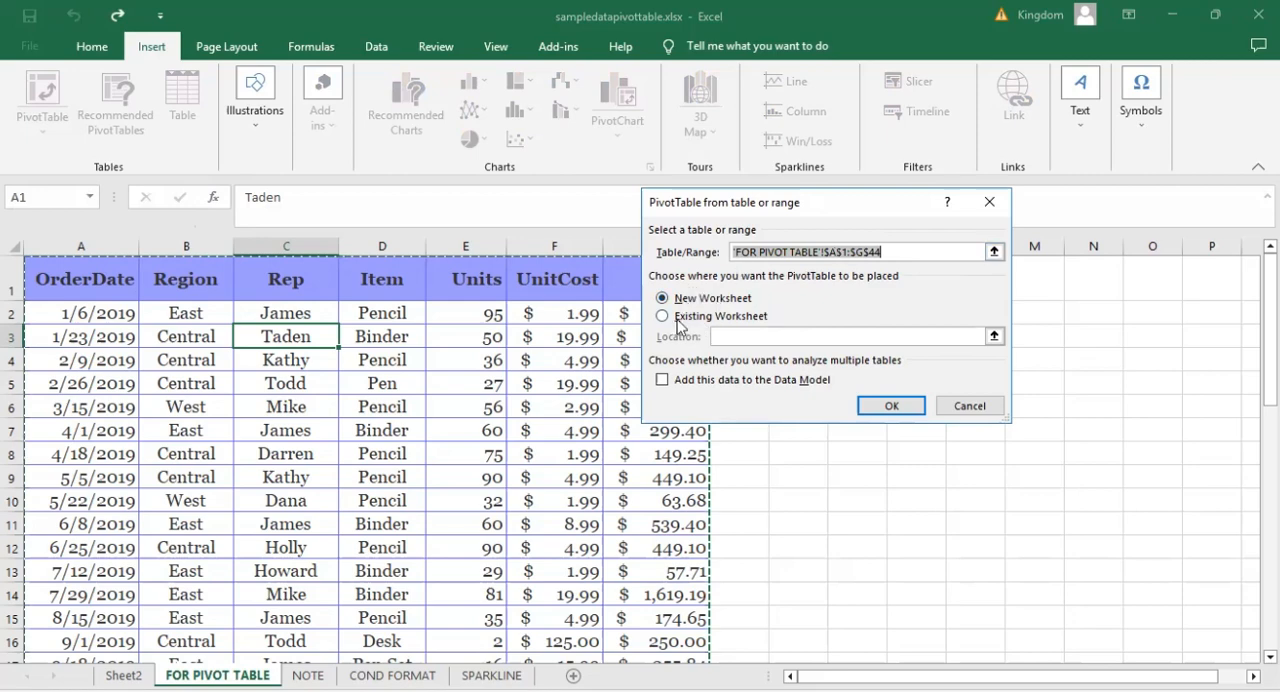
left_click(968, 405)
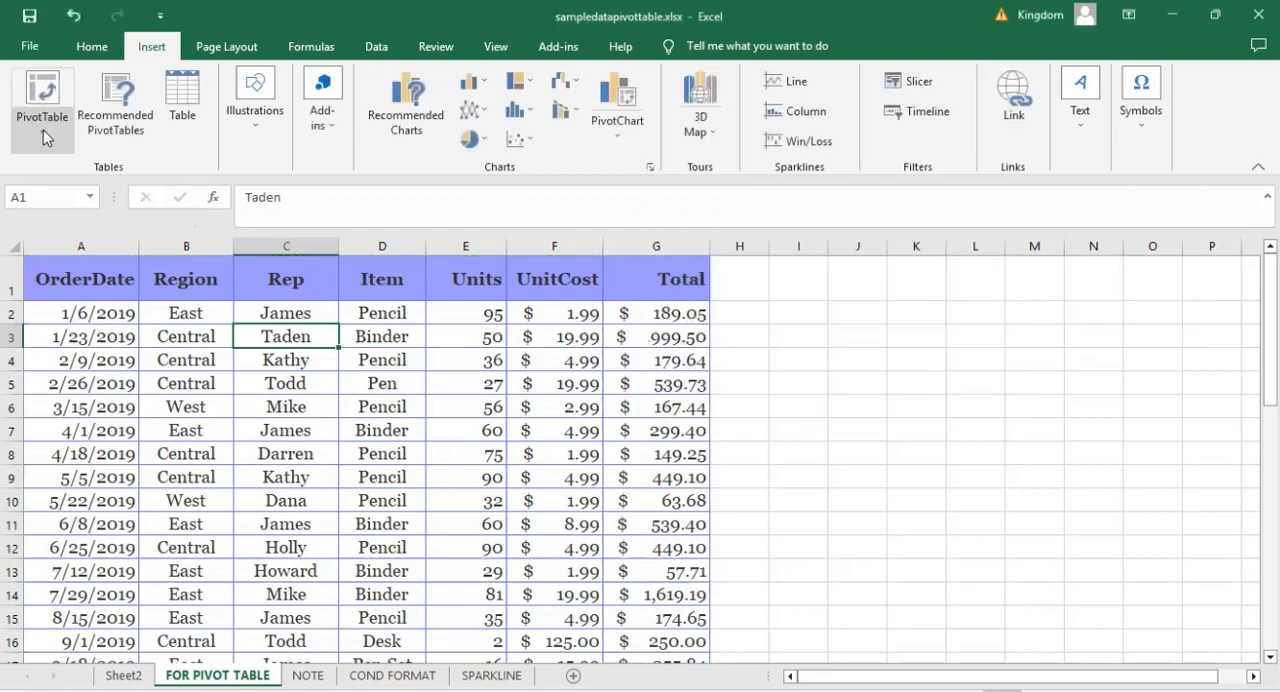
Browse the Recommended PivotTables suggested for the order data, then return to the Sum of Total by Region suggestion.
left_click(43, 137)
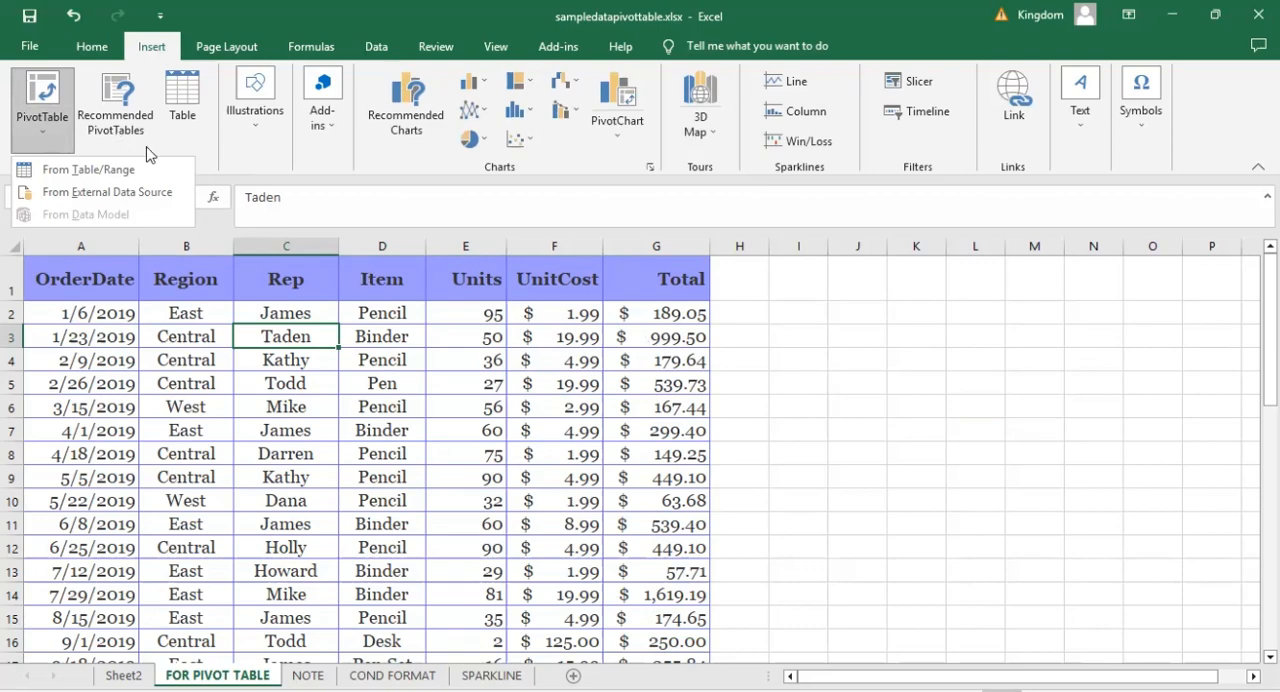
left_click(118, 130)
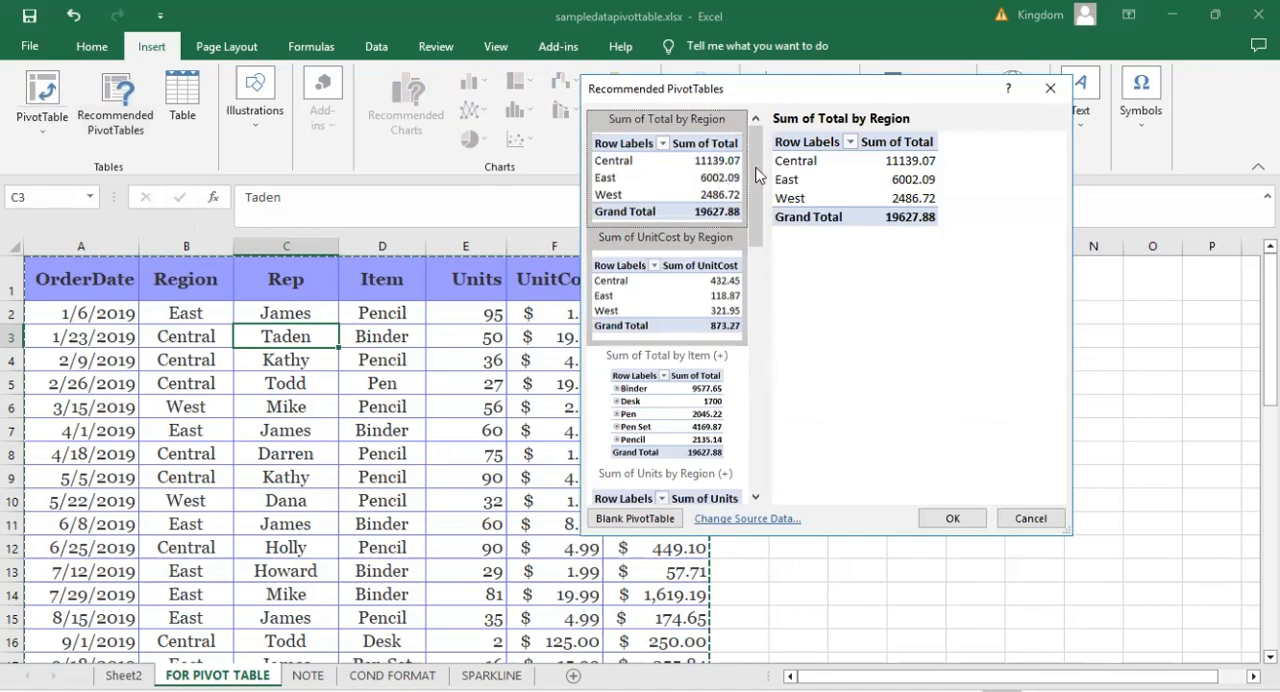
scroll(753, 225, "down", 3)
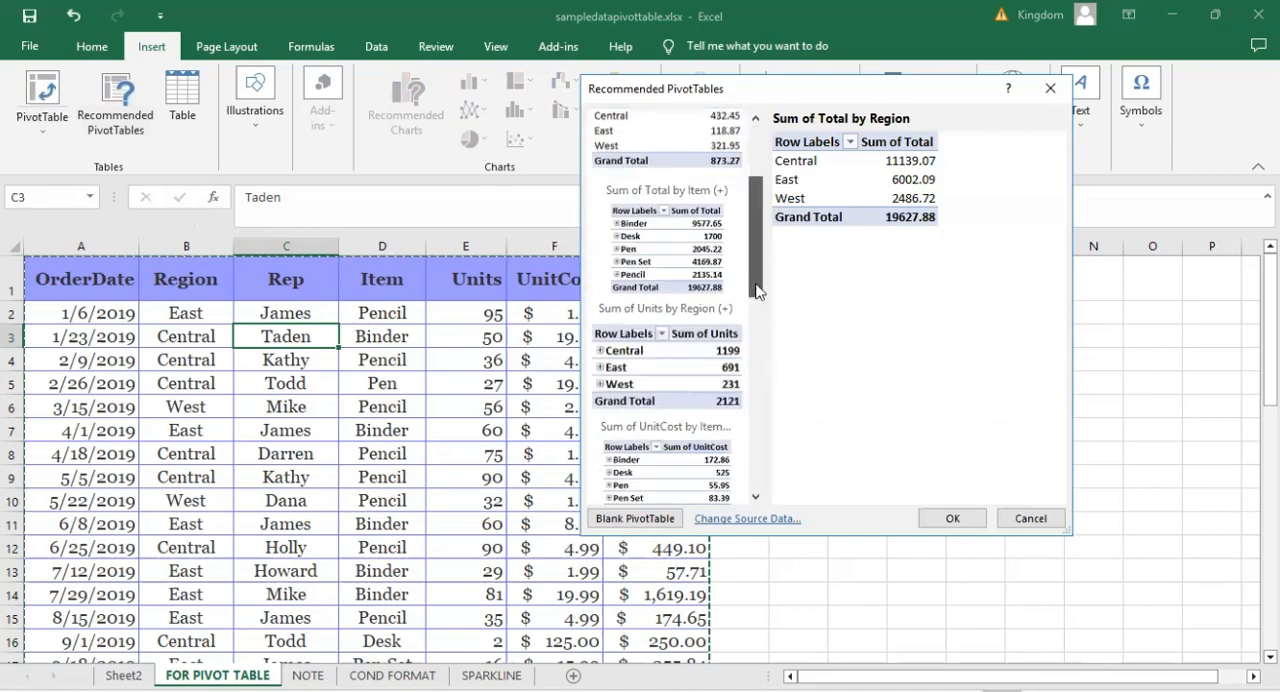
scroll(756, 290, "down", 3)
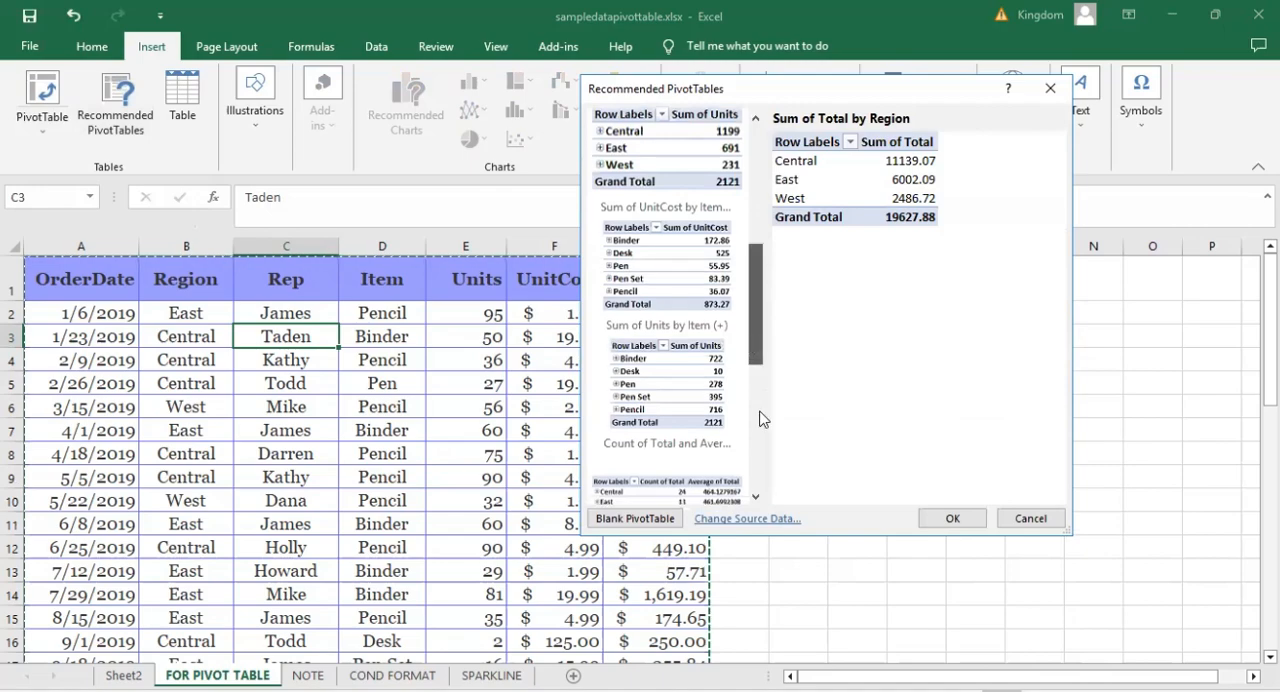
left_click_drag(760, 412, 735, 149)
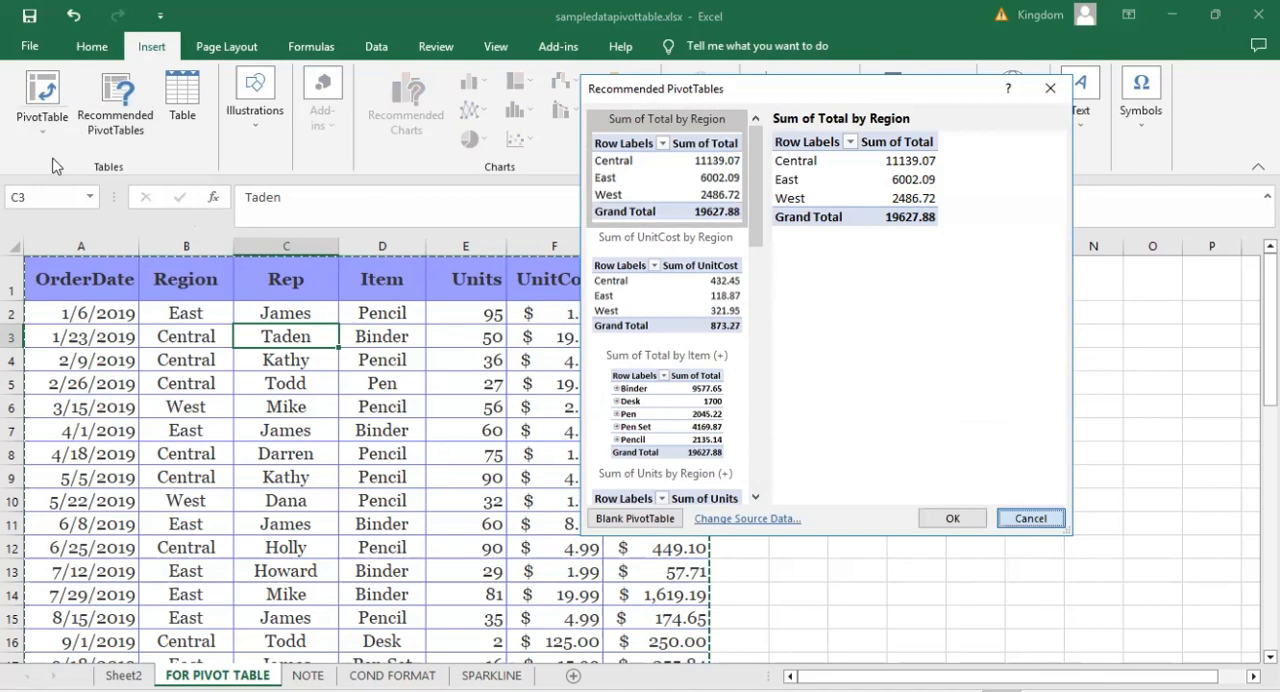
Dismiss the recommendations and create a blank PivotTable from the range 'FOR PIVOT TABLE'!$A$1:$G$44 on a new worksheet.
key("Escape")
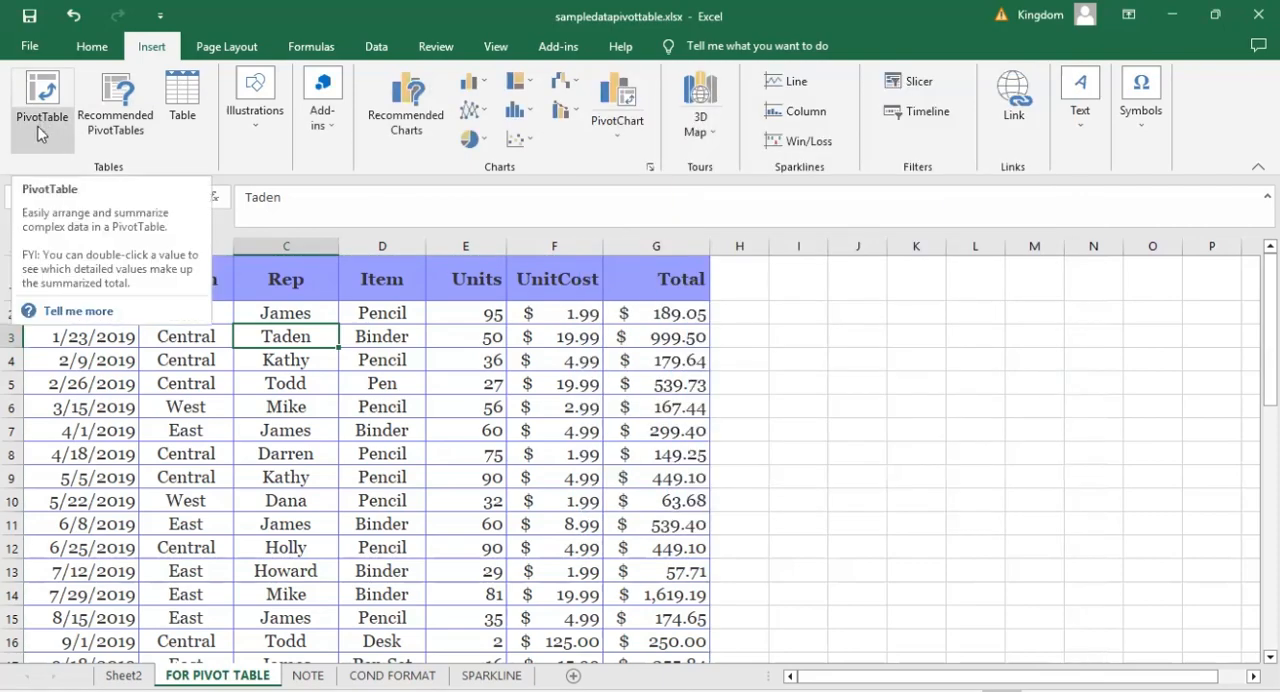
left_click(42, 122)
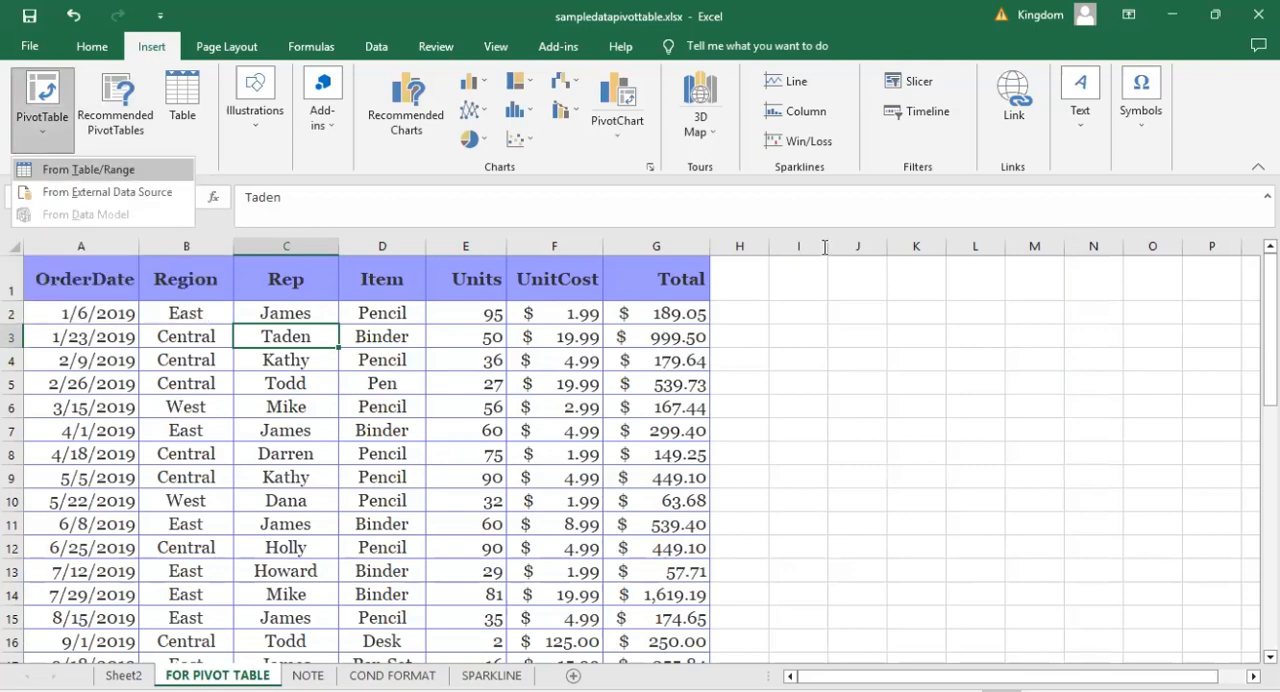
key("Return")
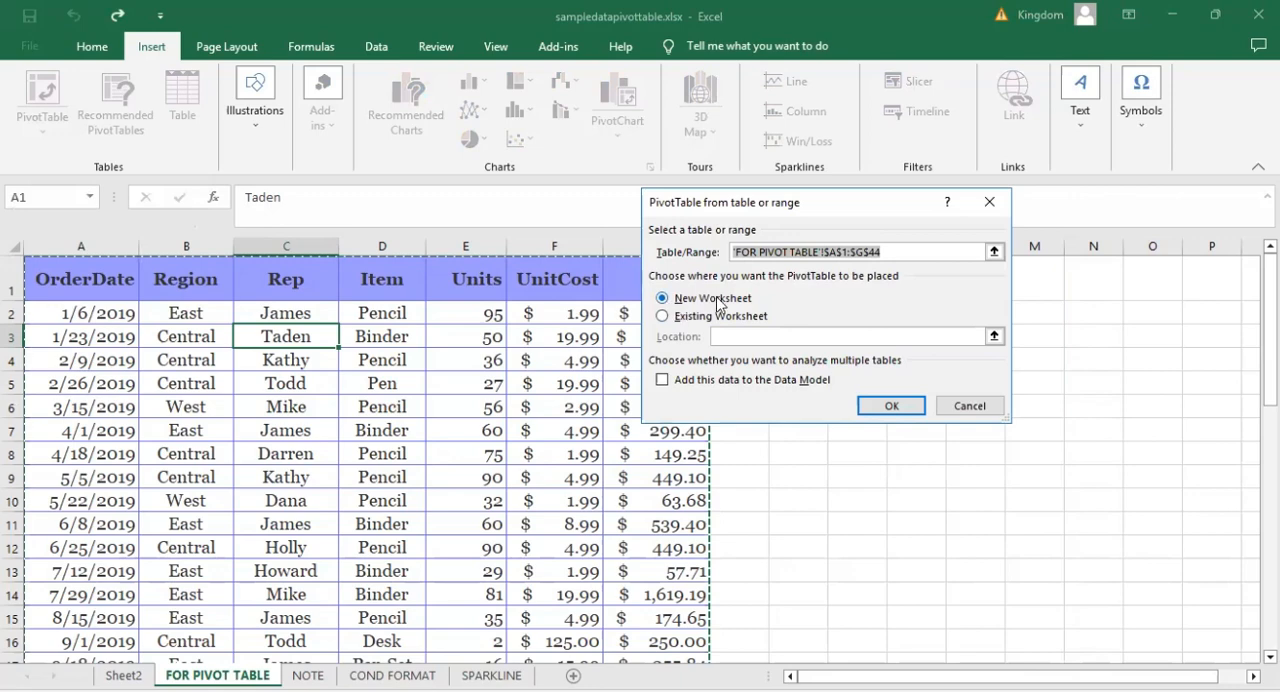
left_click(884, 404)
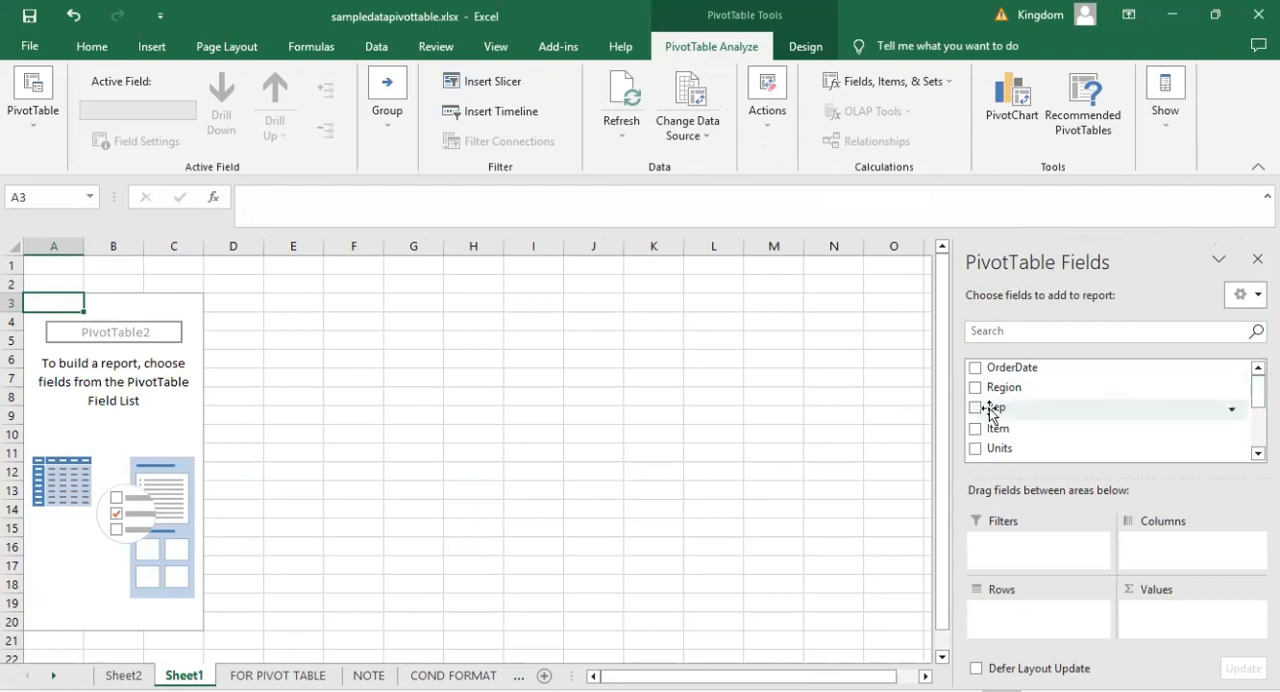
Place the Rep field in the PivotTable rows and add Units and Total as summed values.
left_click_drag(990, 410, 1006, 614)
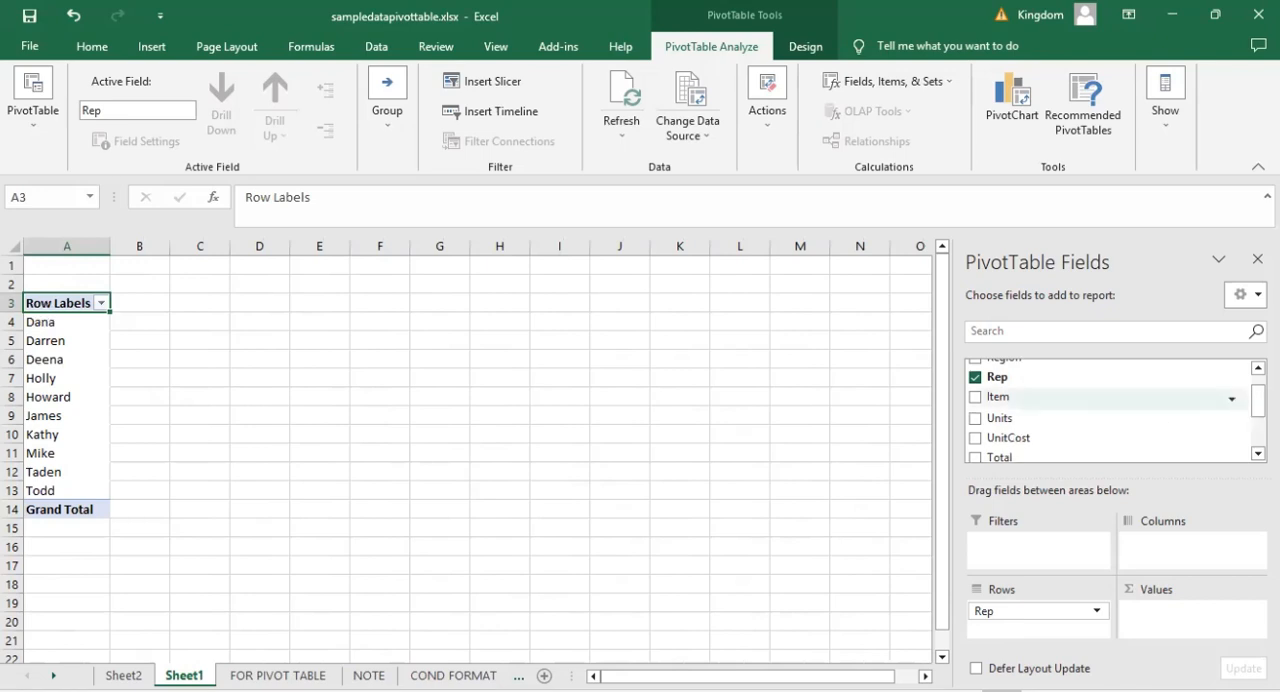
scroll(1110, 410, "down", 1)
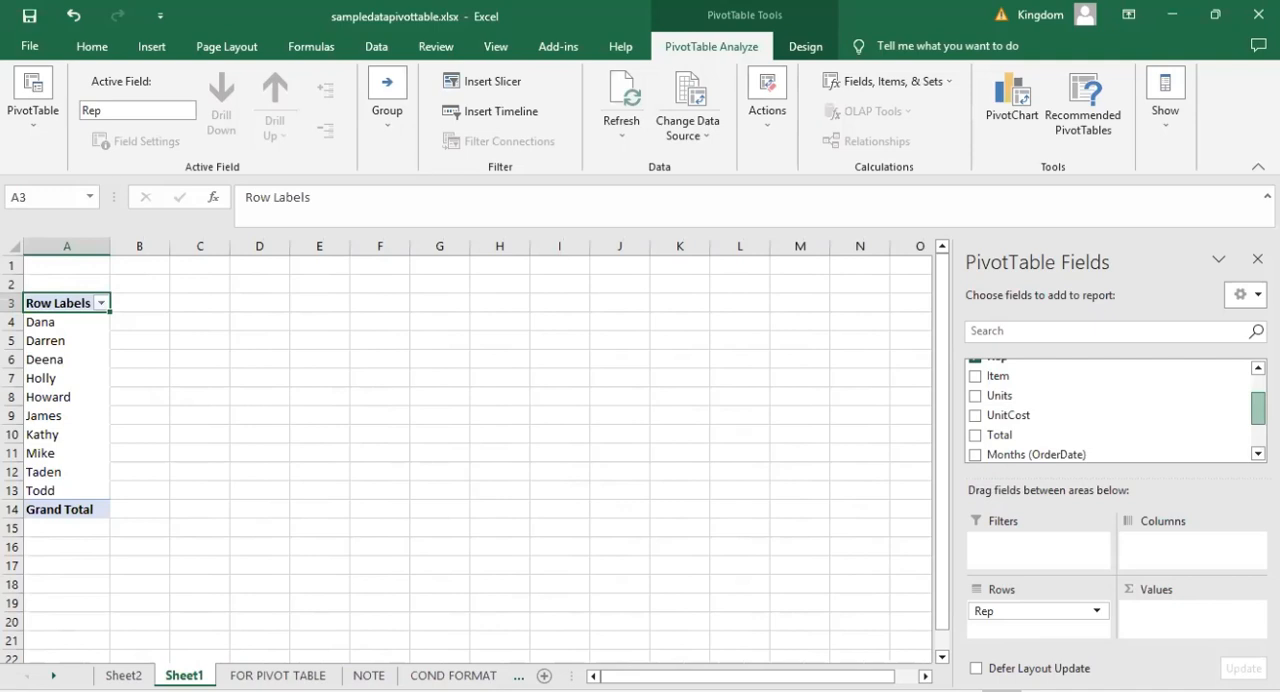
scroll(1110, 410, "up", 2)
scroll(1043, 417, "down", 1)
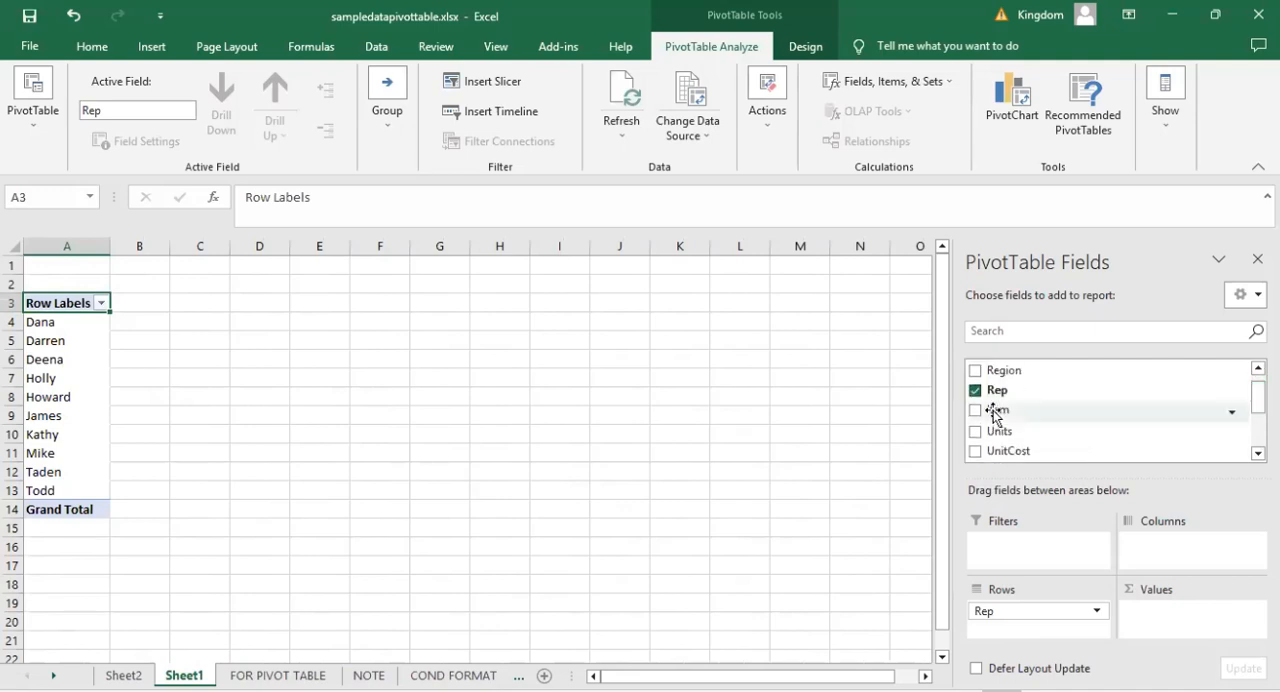
left_click(976, 434)
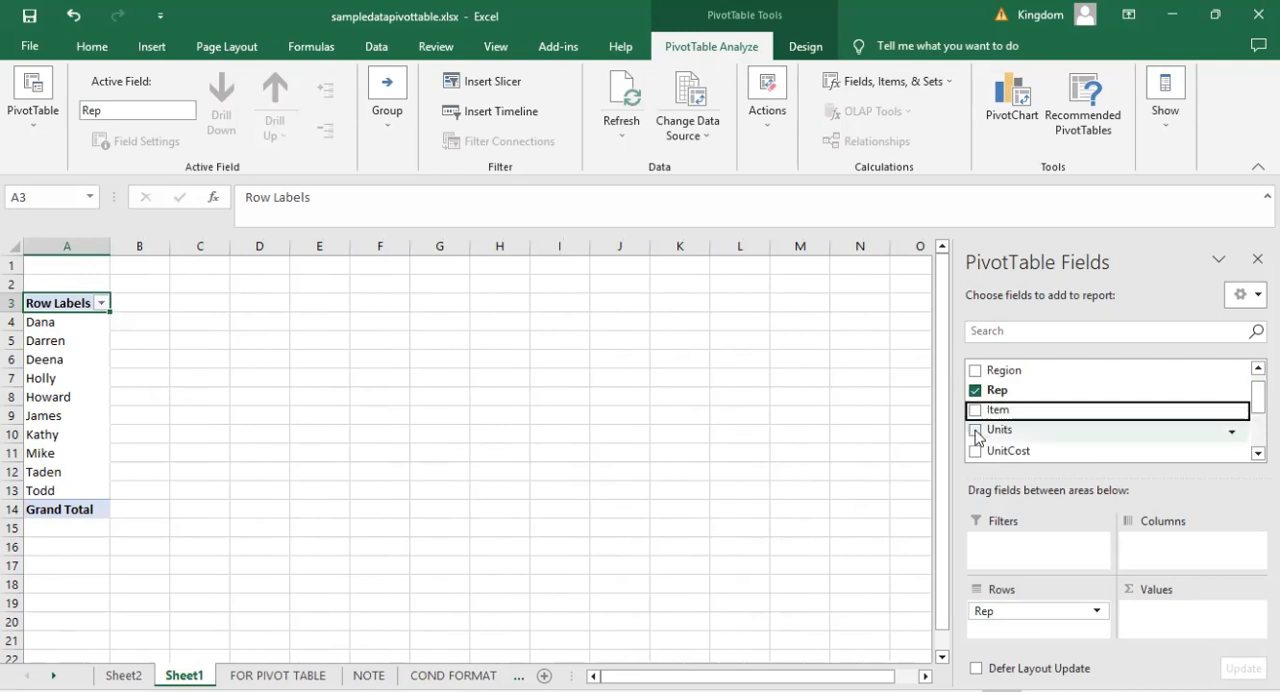
left_click(976, 431)
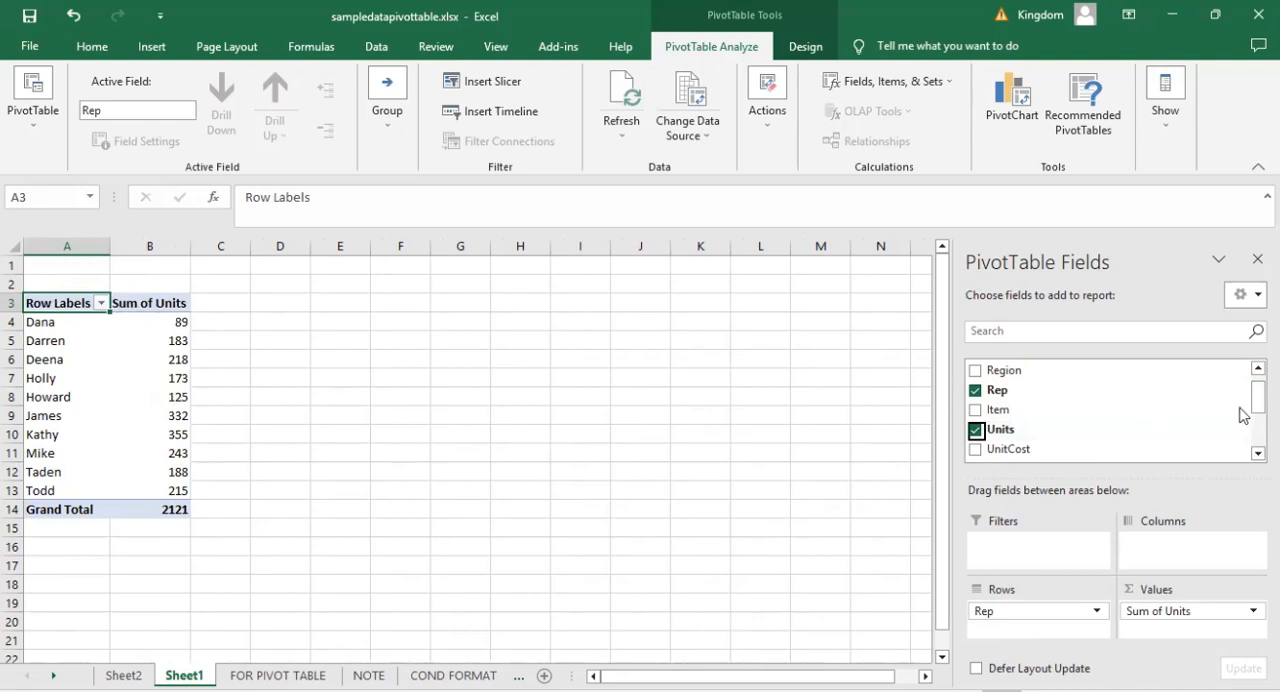
scroll(1110, 410, "down", 1)
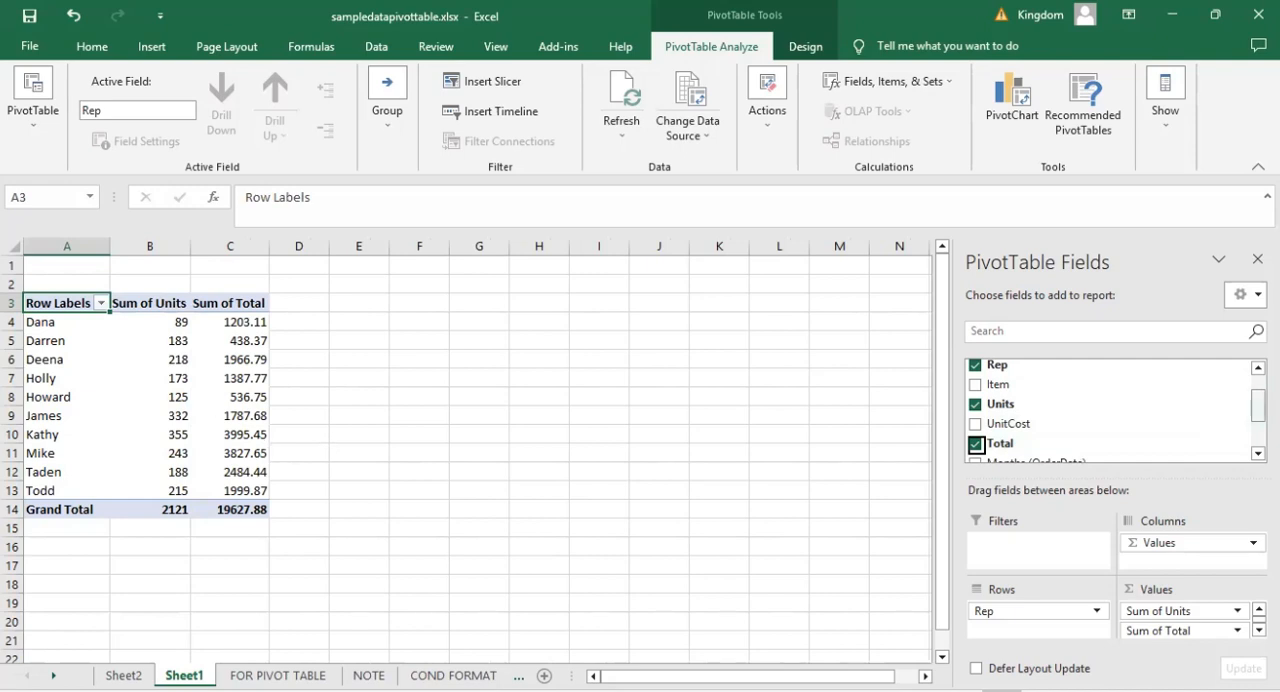
Try Region as an additional row field and Item as a column field, removing each from the PivotTable again.
left_click_drag(1258, 406, 1258, 390)
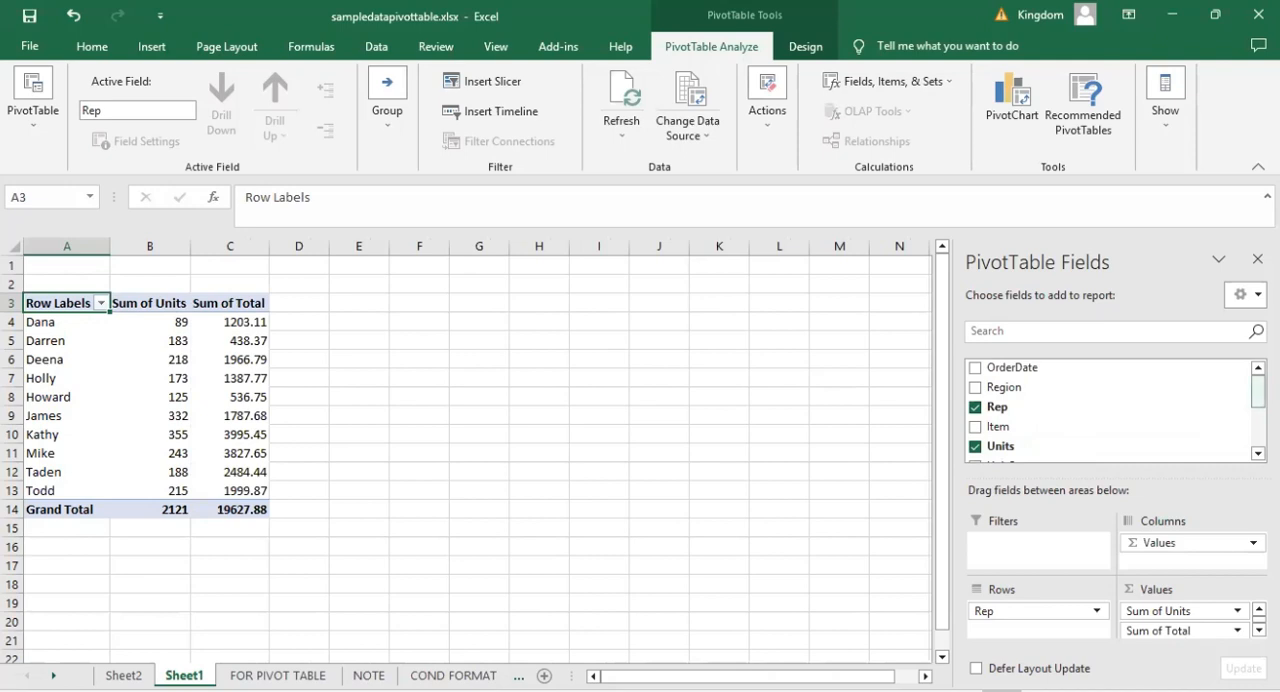
left_click_drag(1258, 391, 1258, 428)
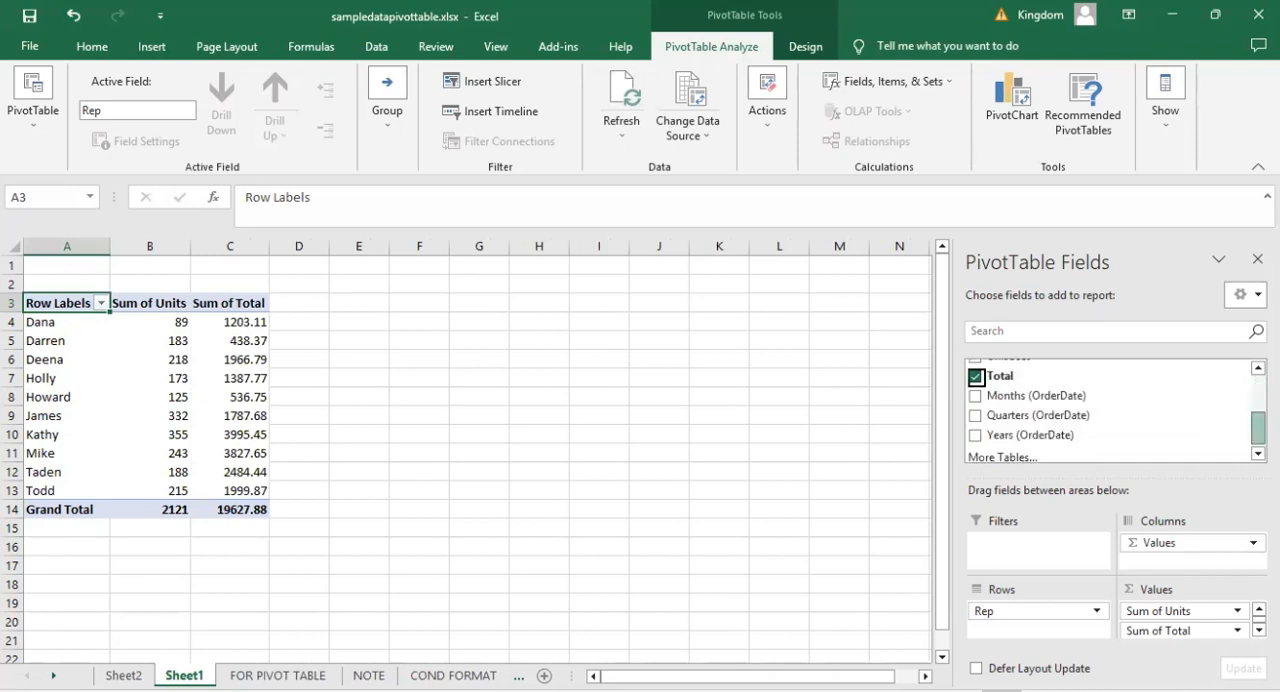
scroll(1040, 400, "up", 3)
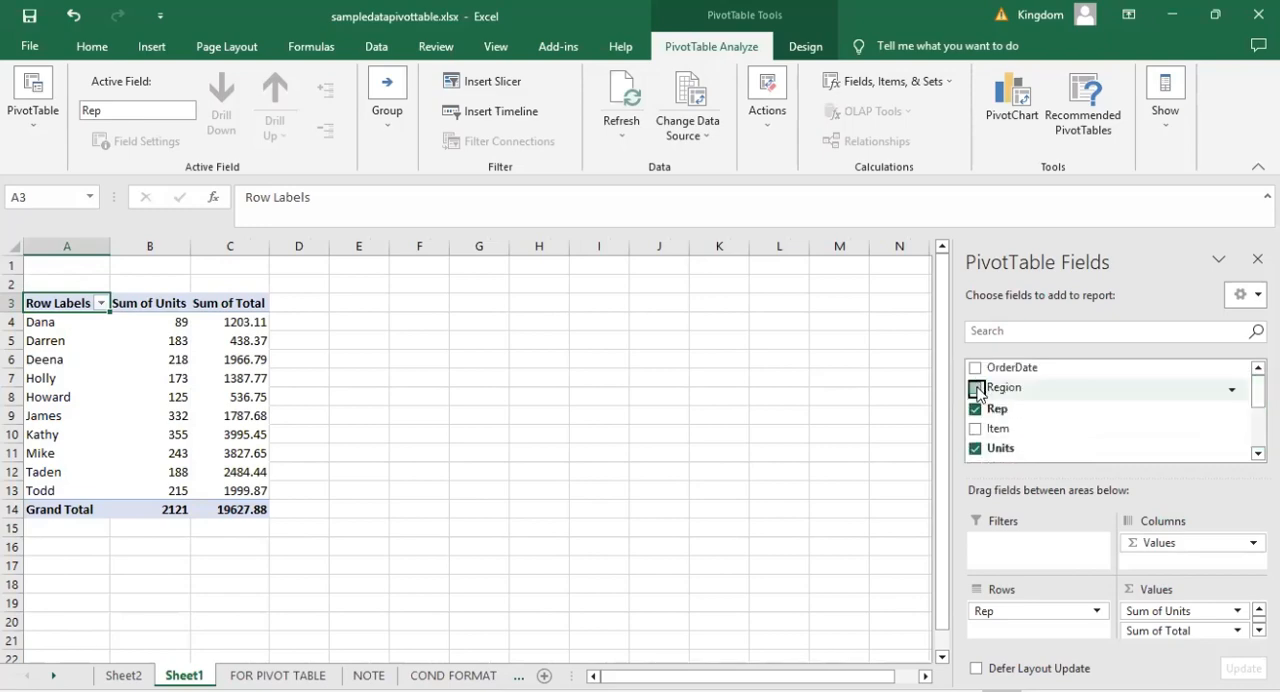
left_click(976, 389)
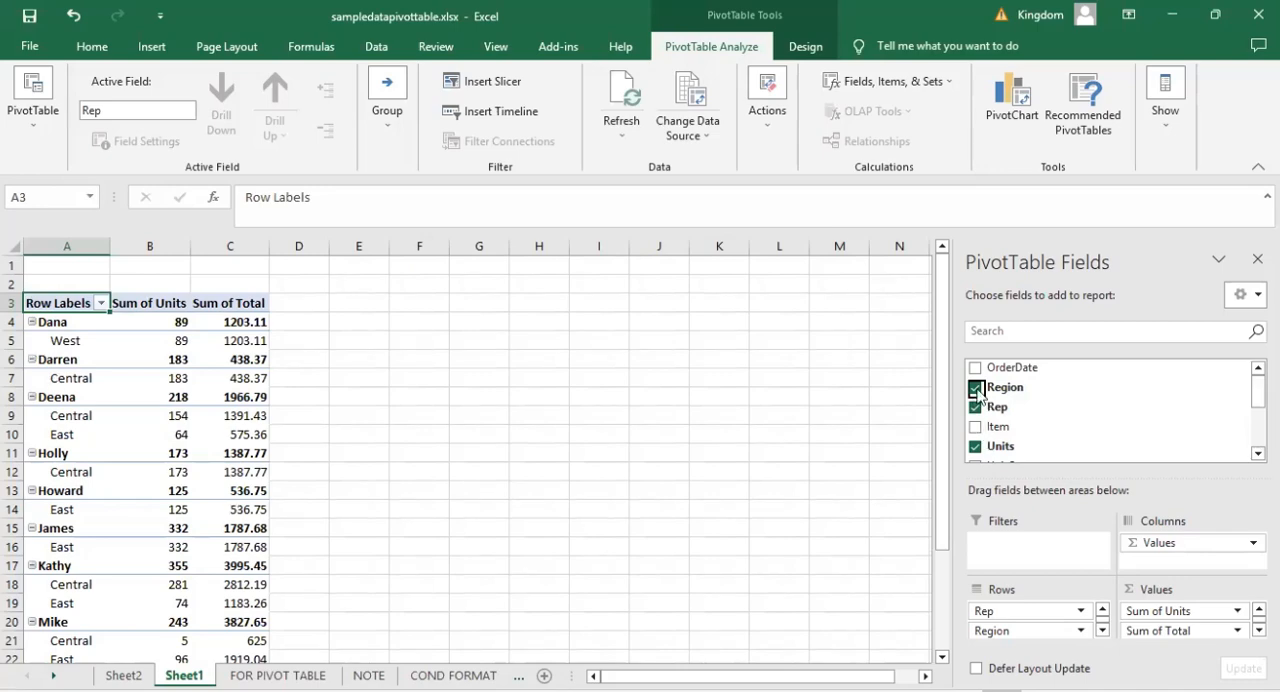
left_click(1108, 388)
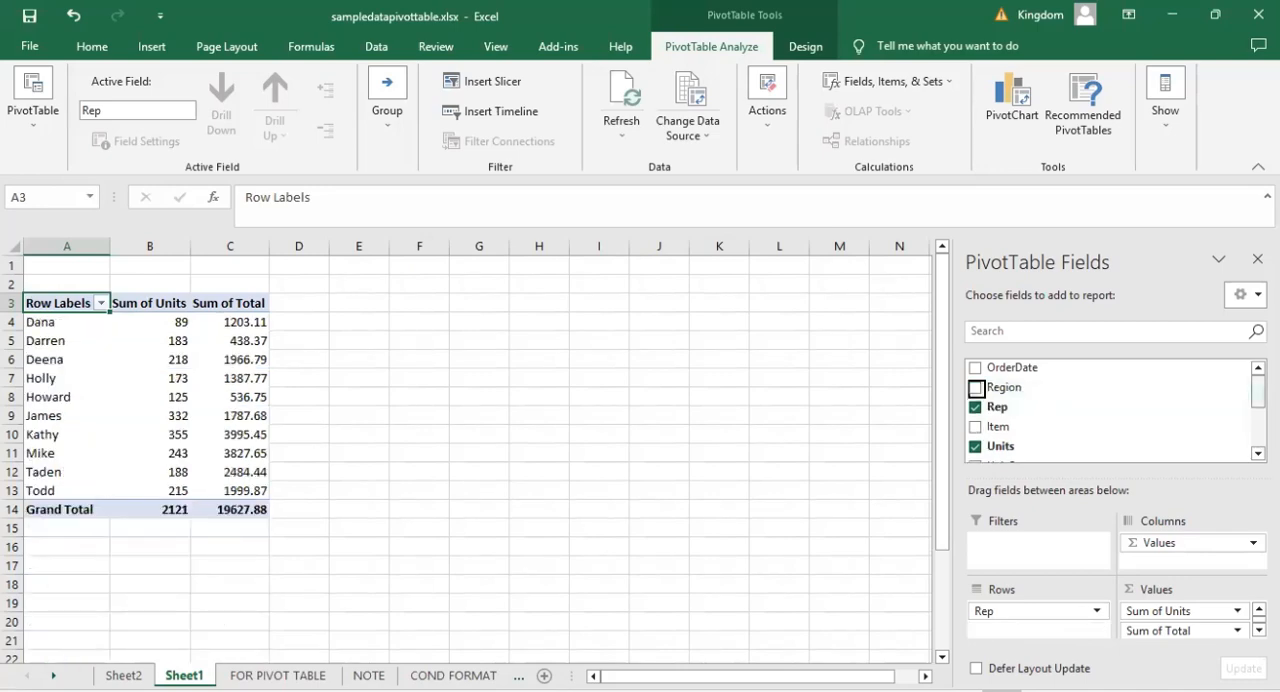
scroll(1071, 372, "down", 1)
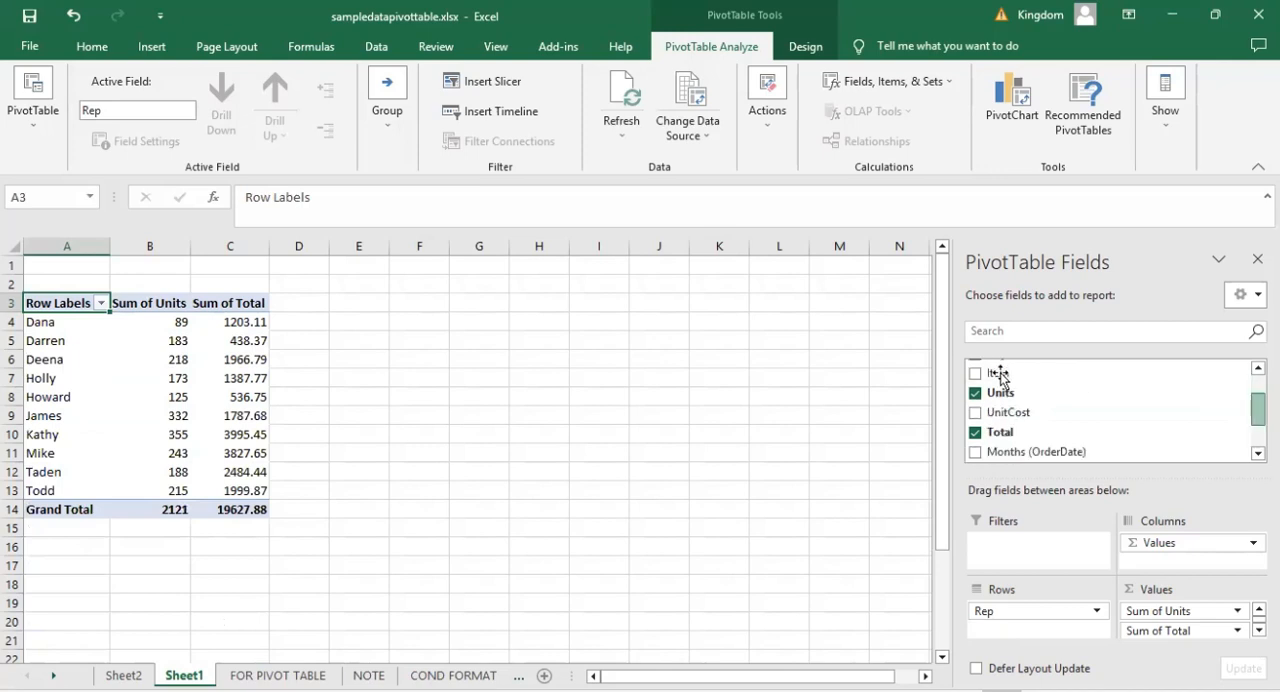
left_click_drag(997, 373, 1162, 560)
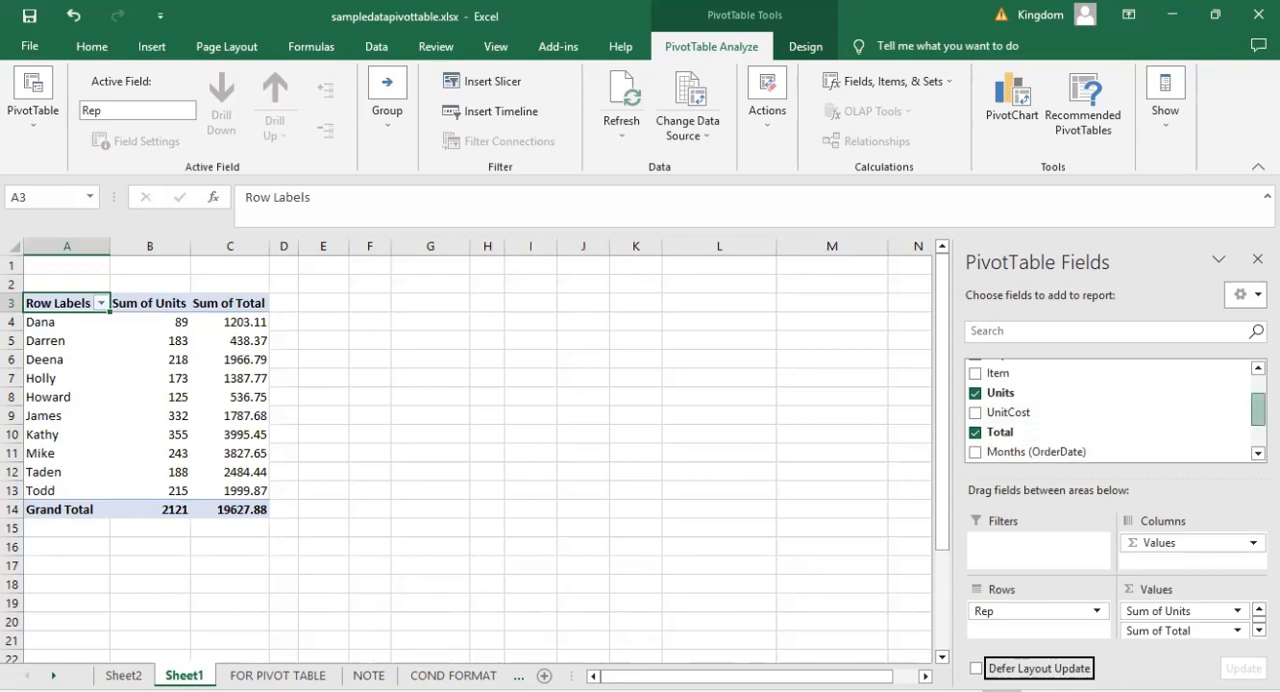
Add UnitCost to the PivotTable as a further summed value.
scroll(1110, 410, "up", 1)
left_click_drag(1258, 406, 1257, 409)
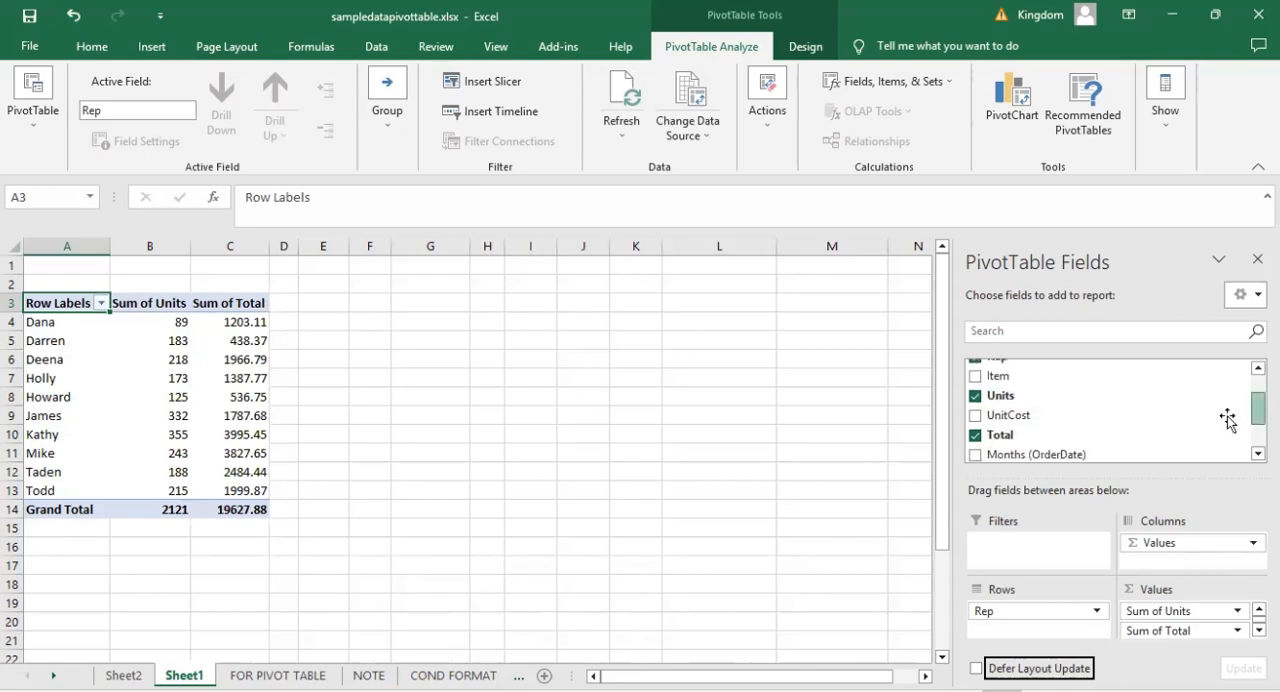
left_click(975, 418)
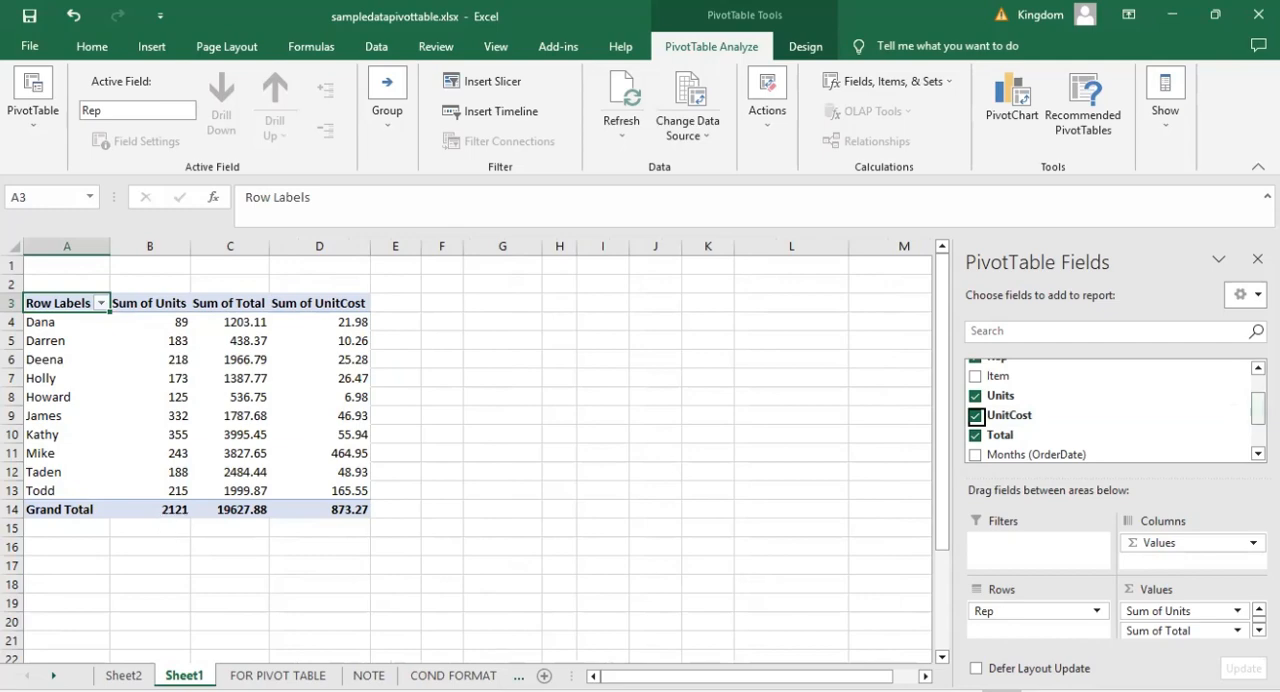
Break the rows down by OrderDate years, quarters and months, leaving the OrderDate field itself unselected.
scroll(978, 417, "up", 1)
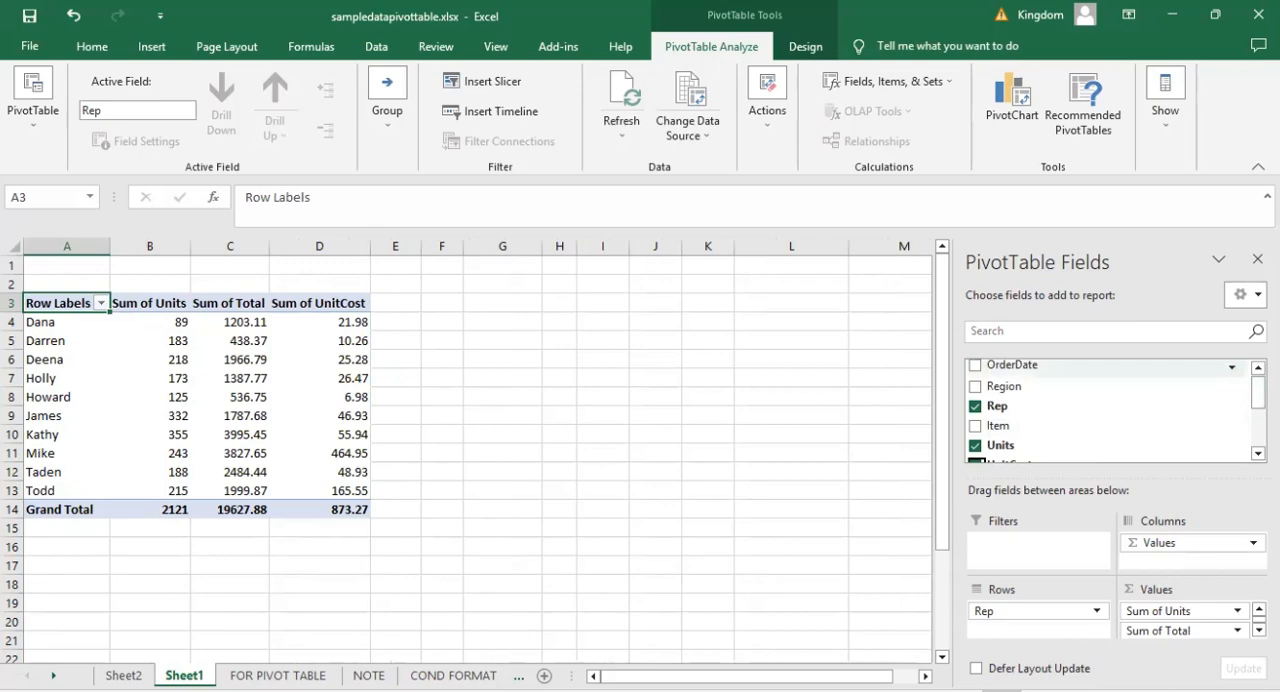
left_click_drag(1258, 393, 1258, 388)
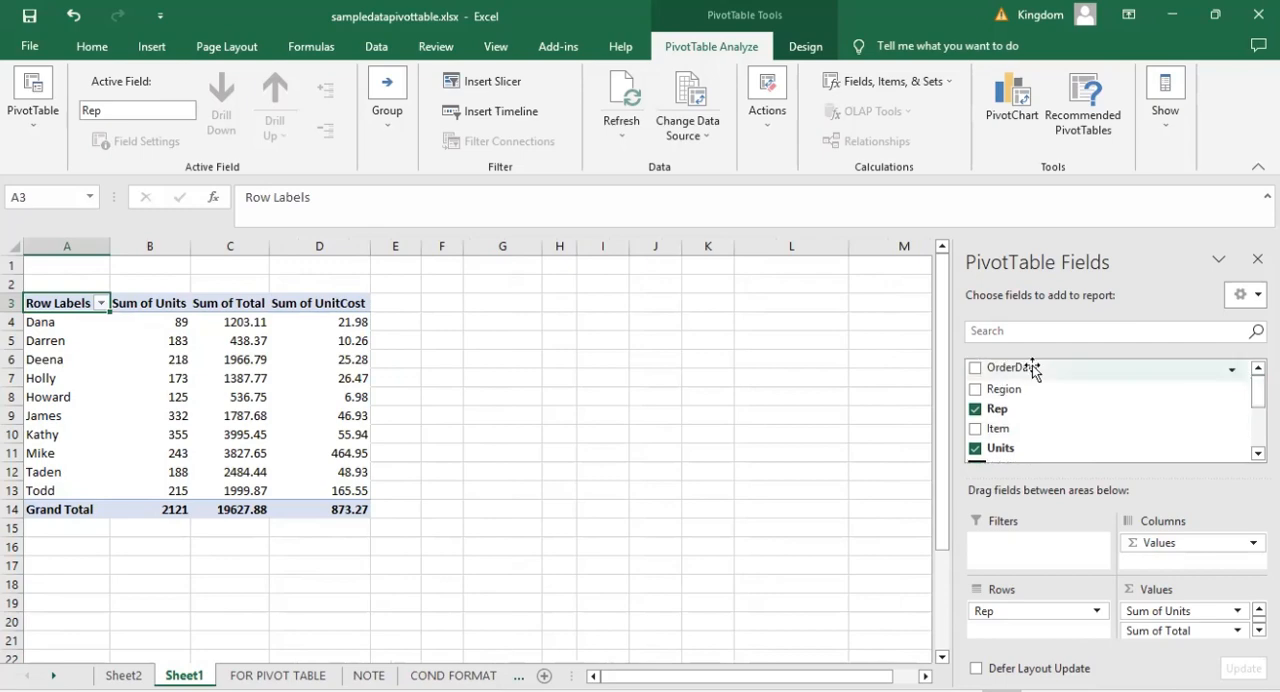
left_click(976, 370)
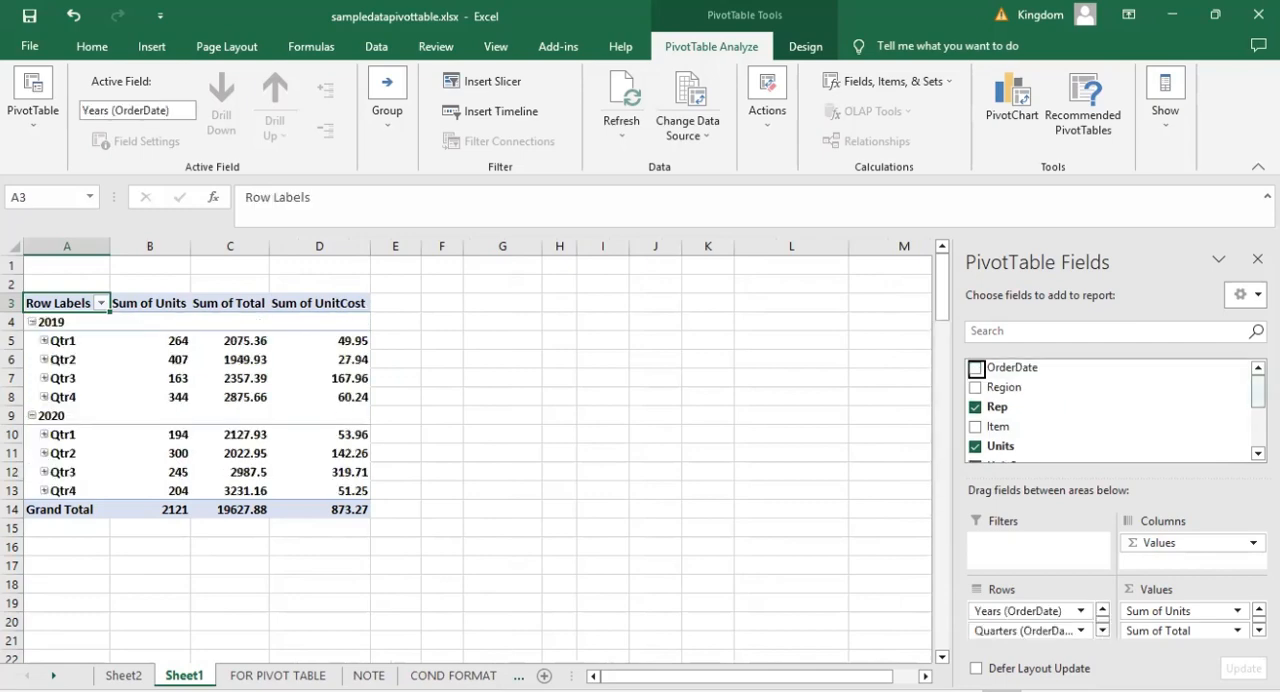
scroll(1110, 410, "down", 2)
scroll(1110, 410, "down", 1)
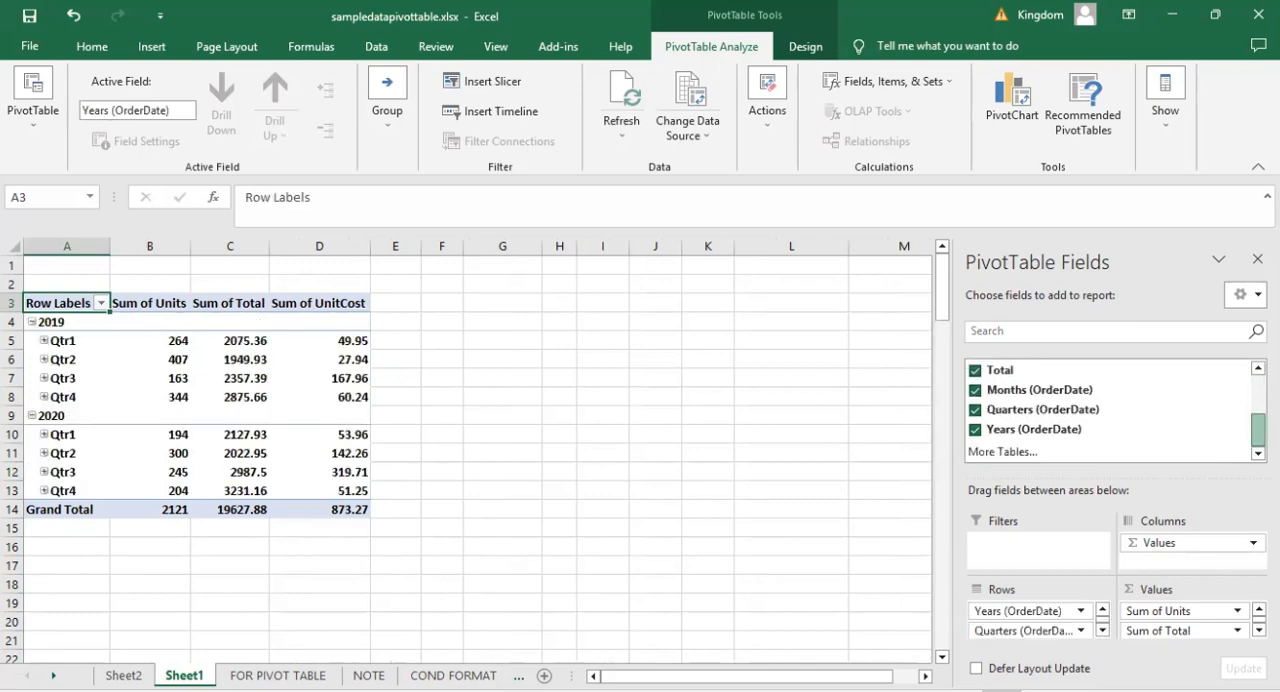
scroll(1110, 410, "up", 2)
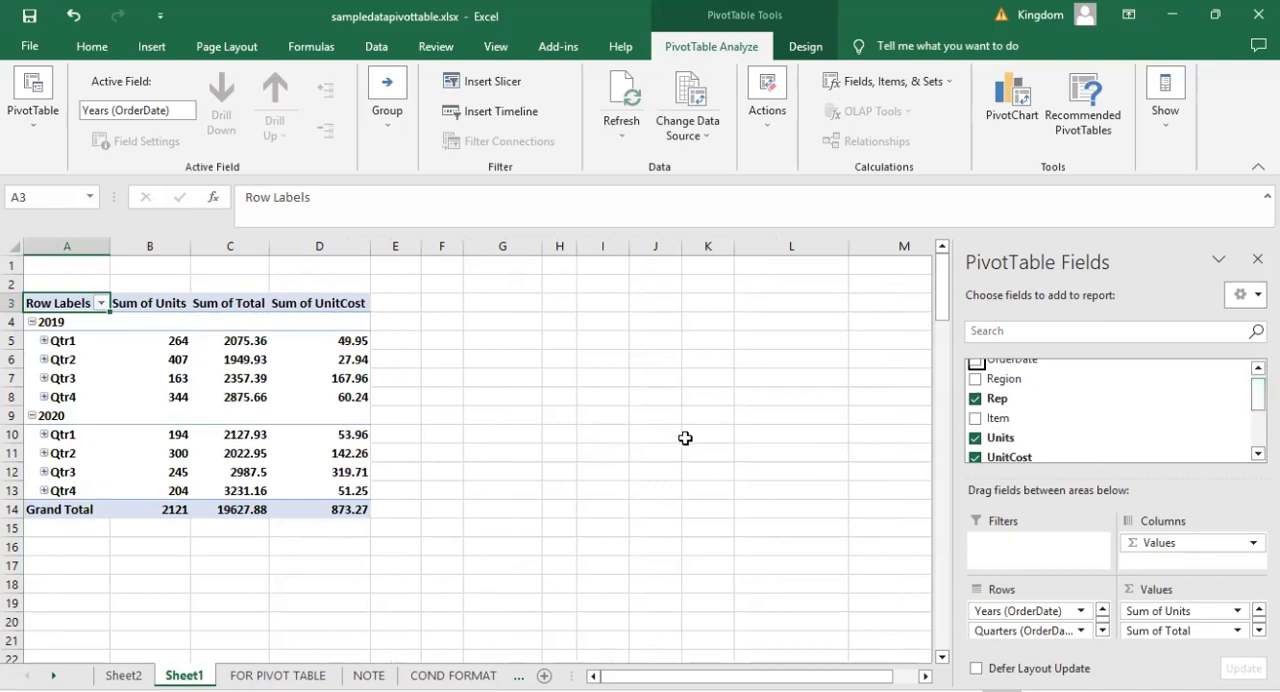
left_click_drag(1258, 395, 1258, 393)
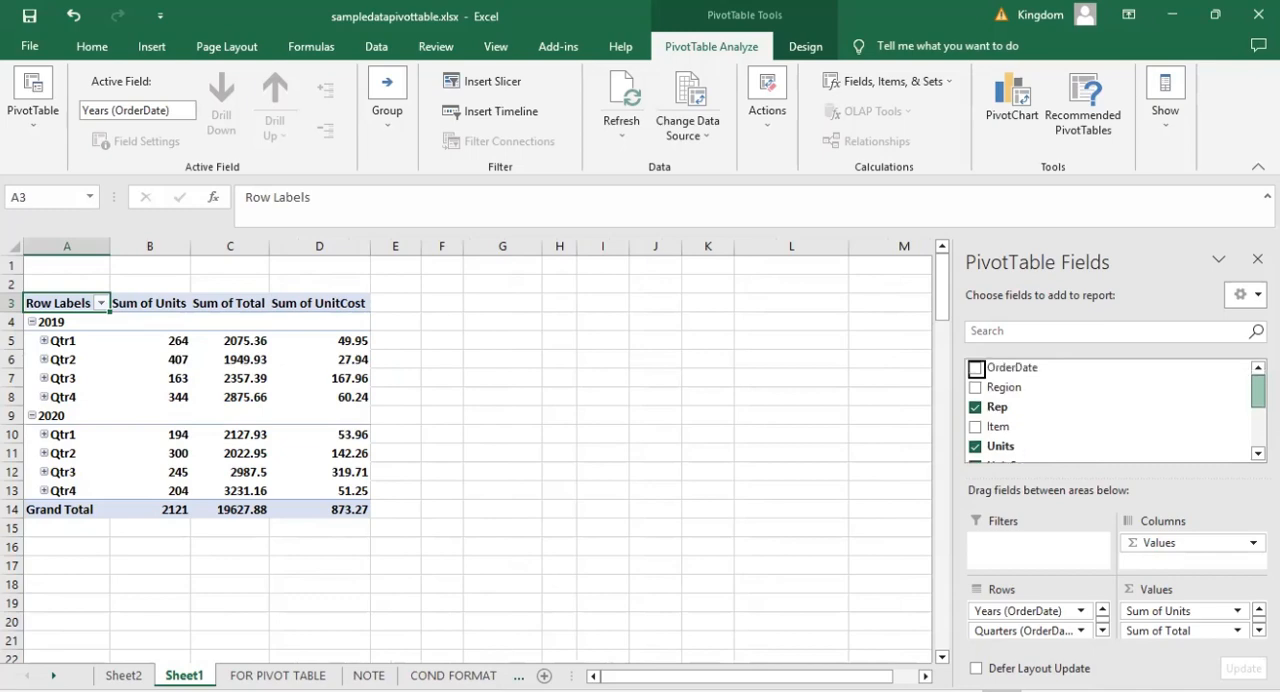
Remove Months (OrderDate) from the PivotTable and re-add Quarters (OrderDate) below the Rep level in the rows.
scroll(1043, 397, "down", 3)
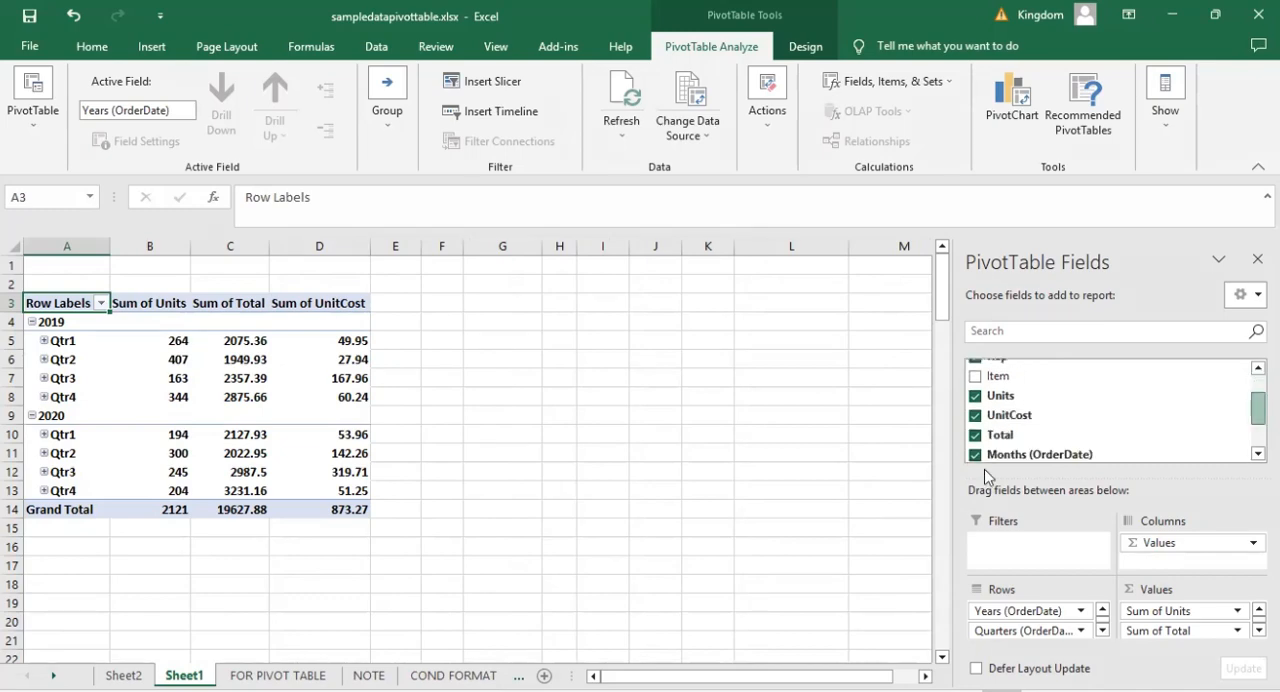
scroll(983, 457, "down", 1)
left_click(976, 455)
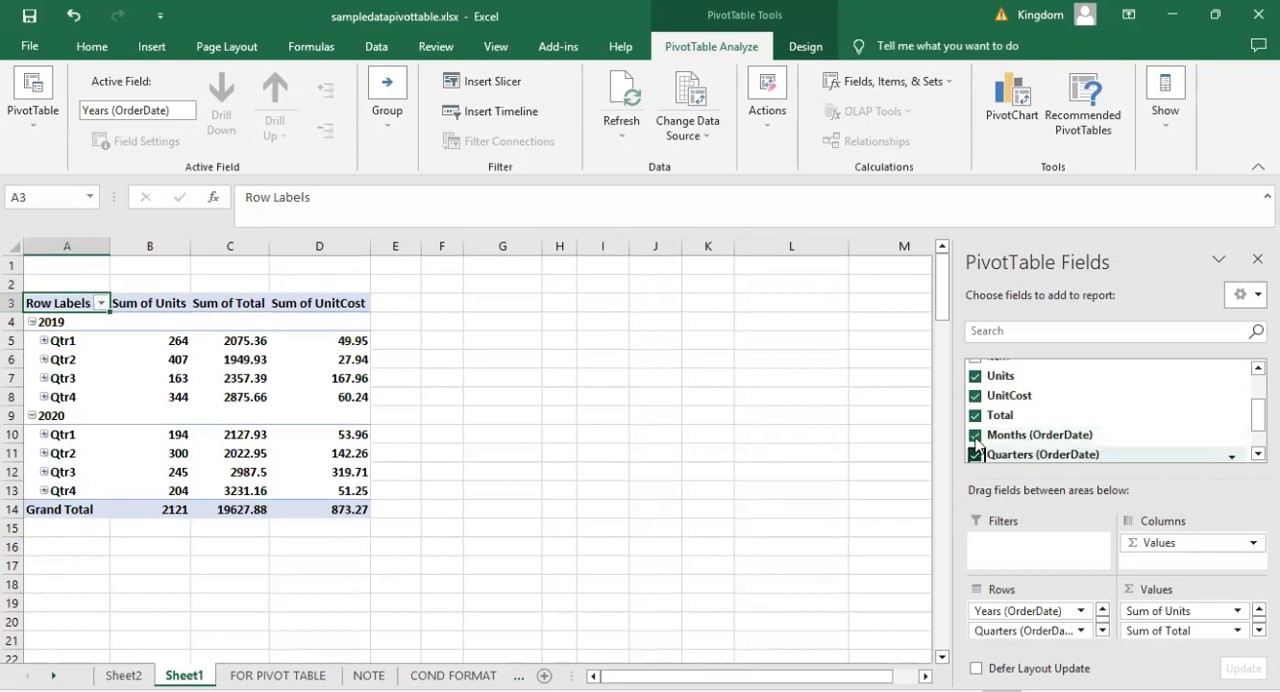
left_click(976, 437)
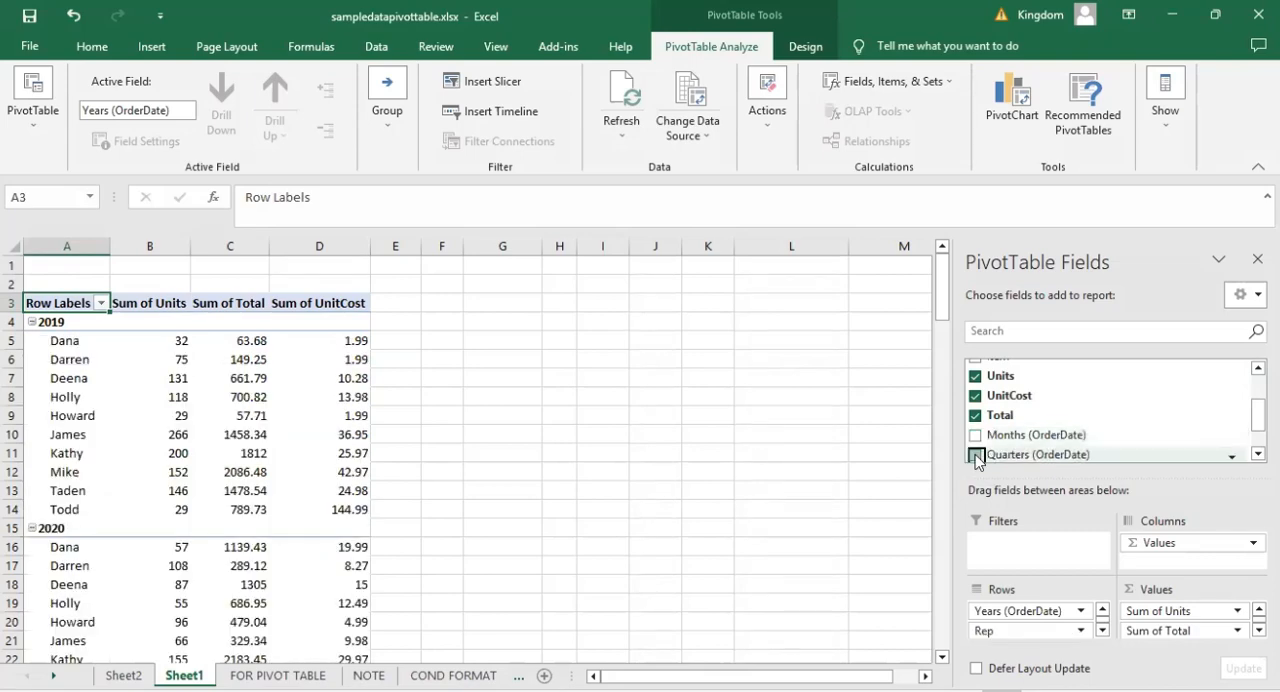
left_click(975, 455)
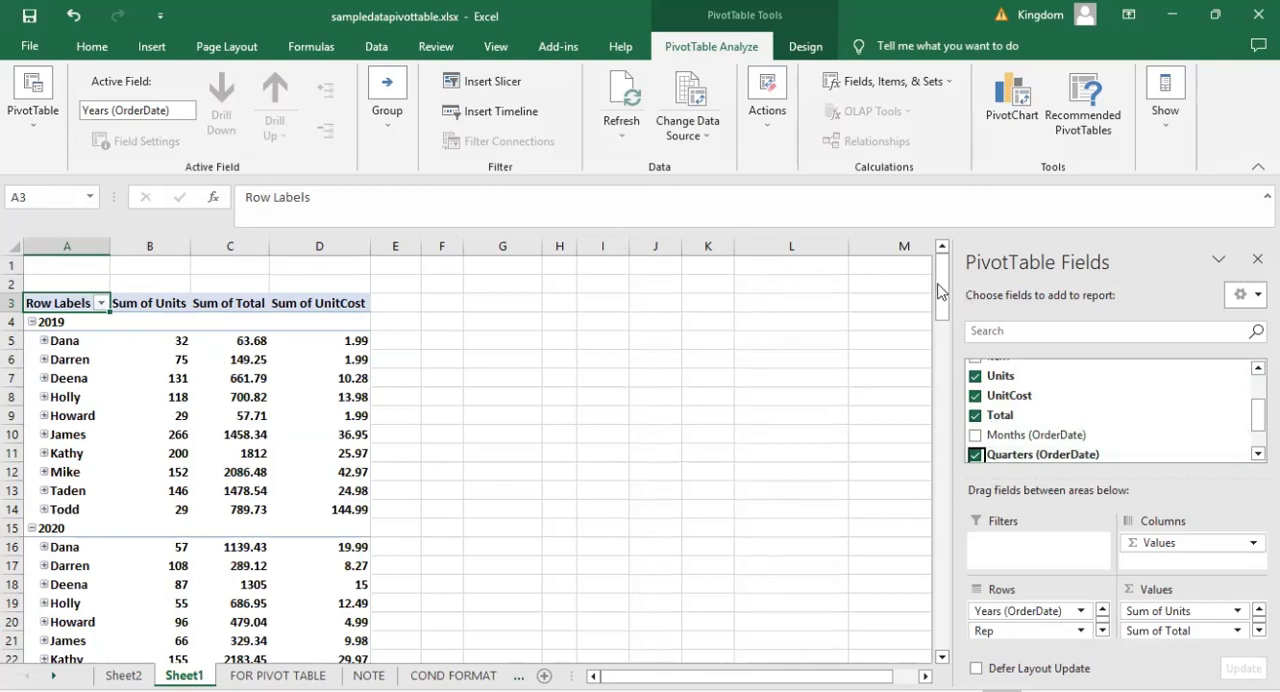
Reselect the PivotTable to bring back its field list and add Region to the row fields.
left_click_drag(940, 290, 945, 258)
left_click(430, 570)
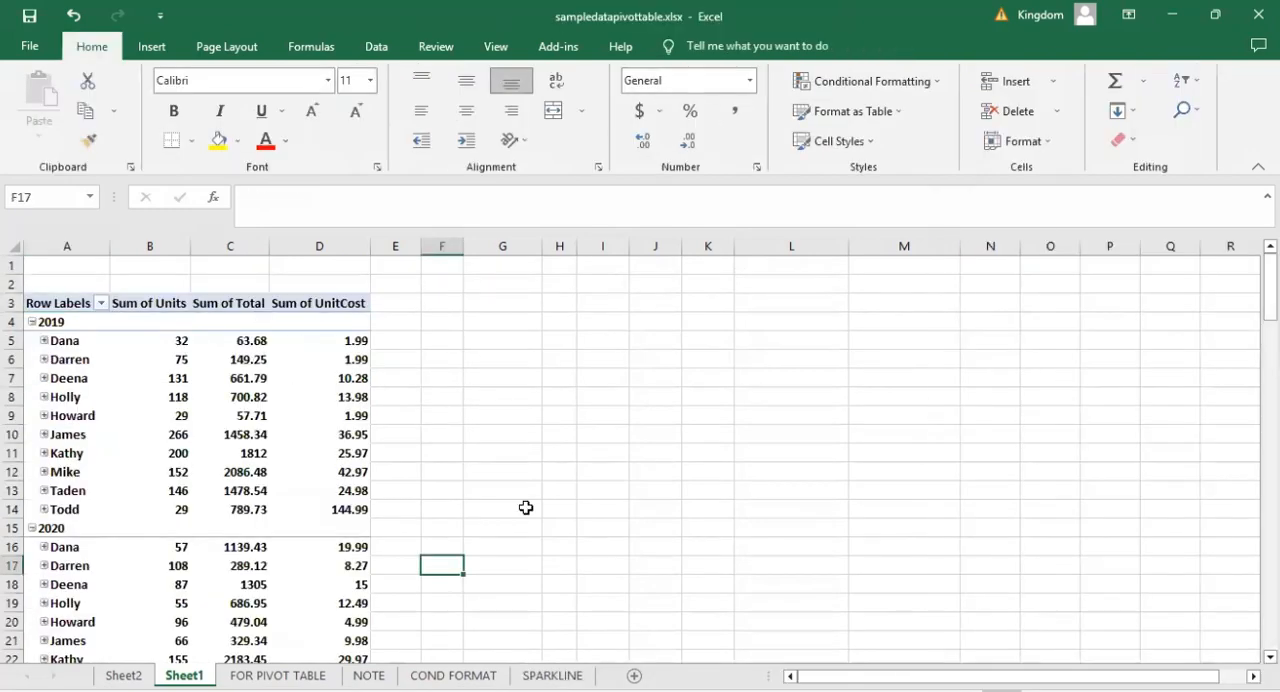
left_click(255, 414)
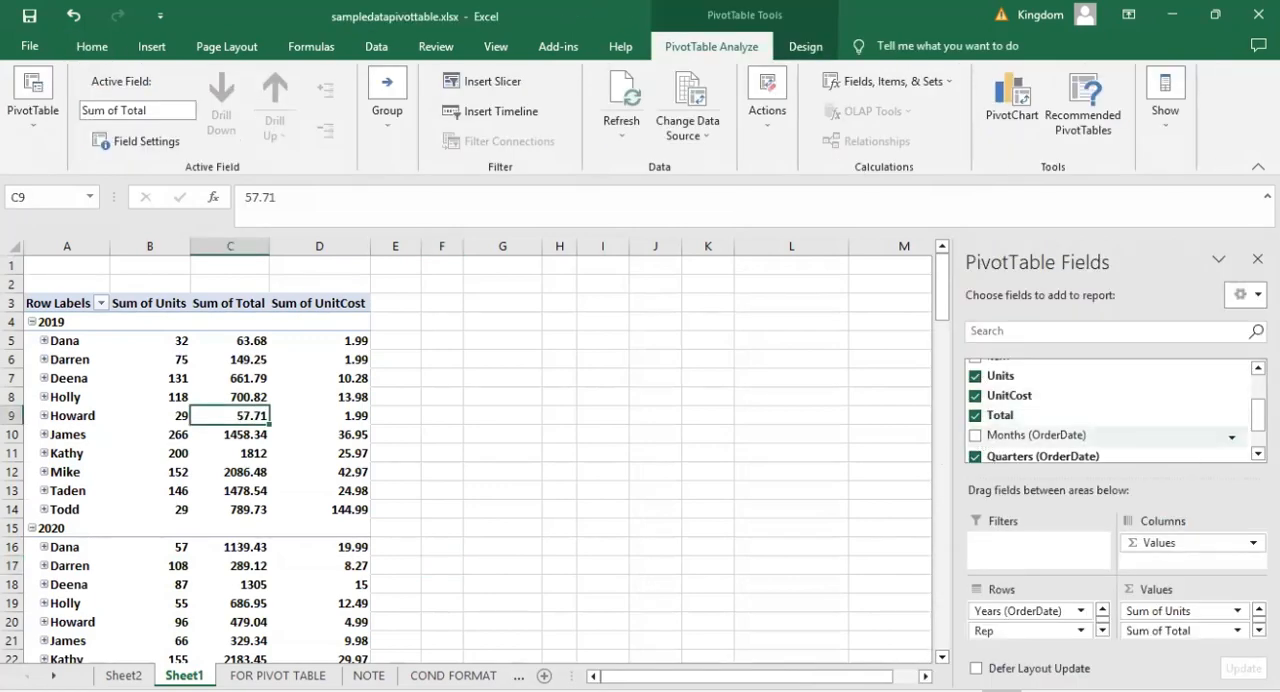
scroll(1050, 410, "up", 2)
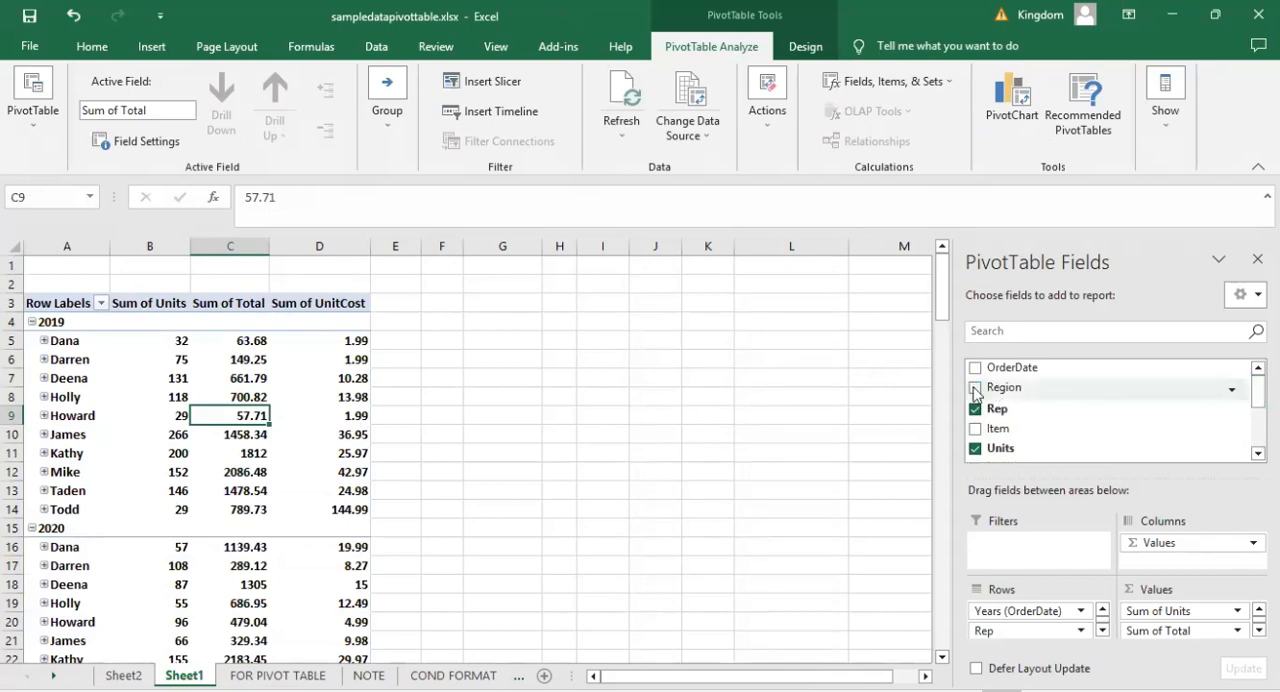
left_click(975, 389)
left_click(246, 453)
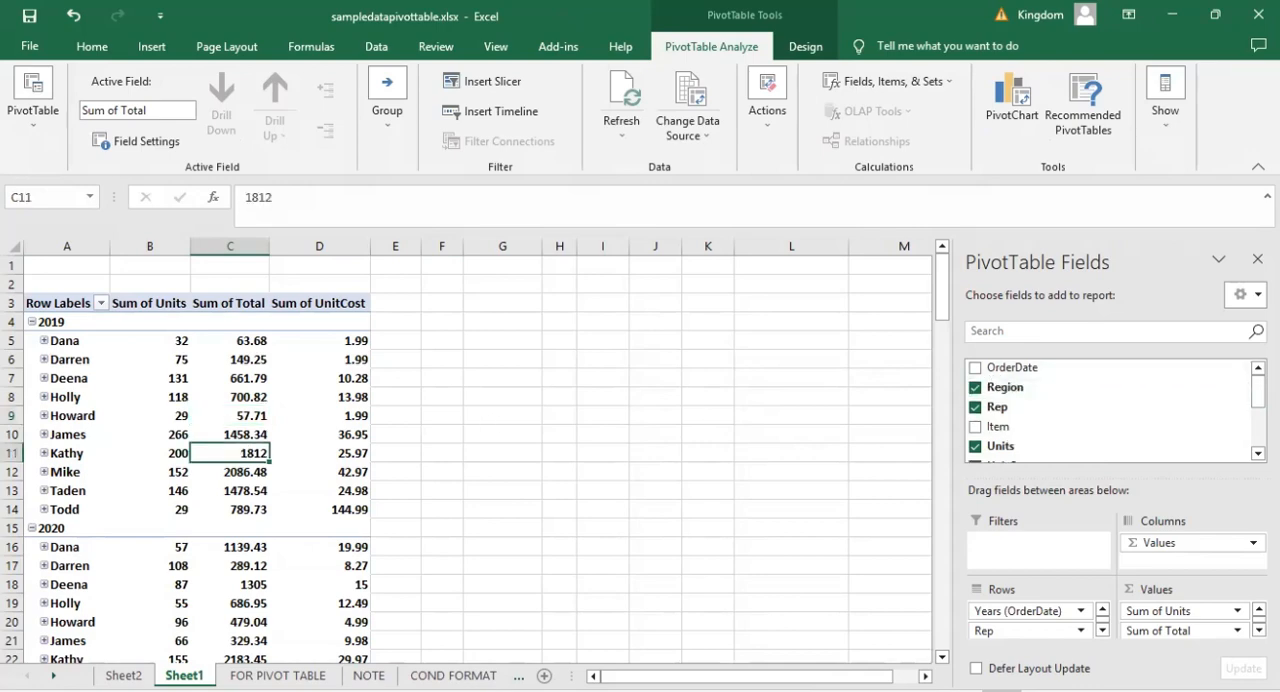
scroll(1258, 395, "down", 1)
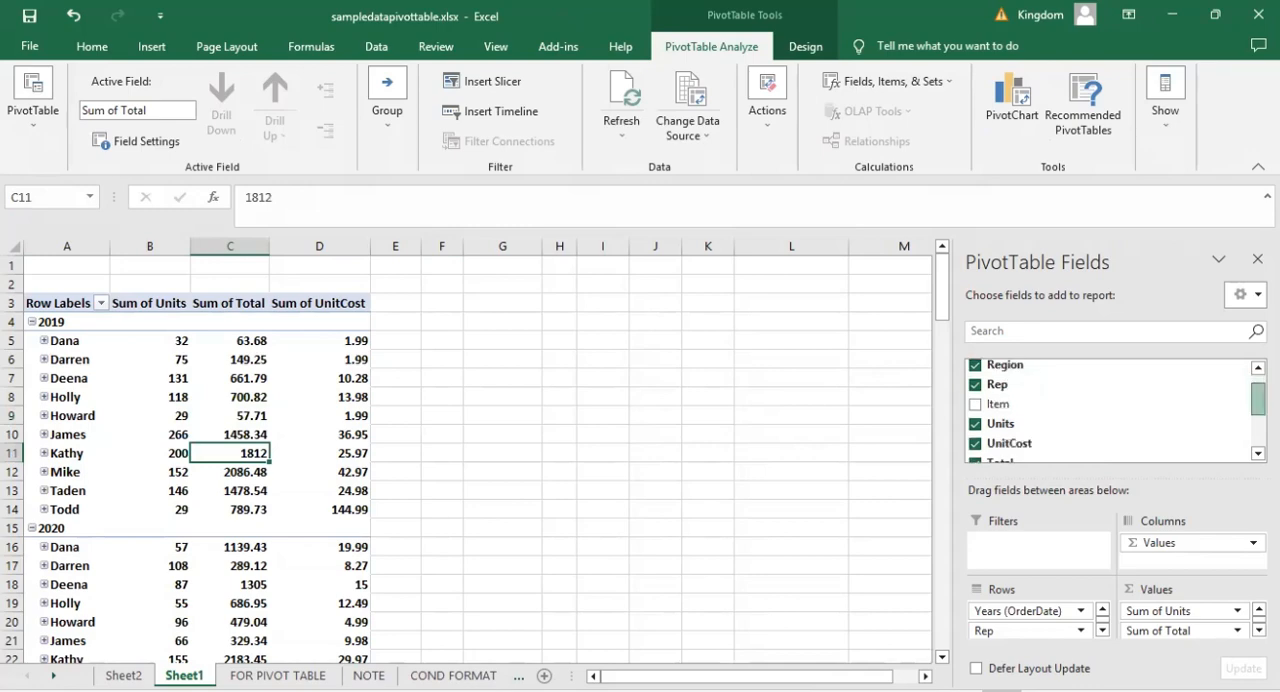
Try Months (OrderDate) as an additional row field in the PivotTable and remove it again.
scroll(1258, 400, "down", 1)
scroll(1258, 400, "down", 1)
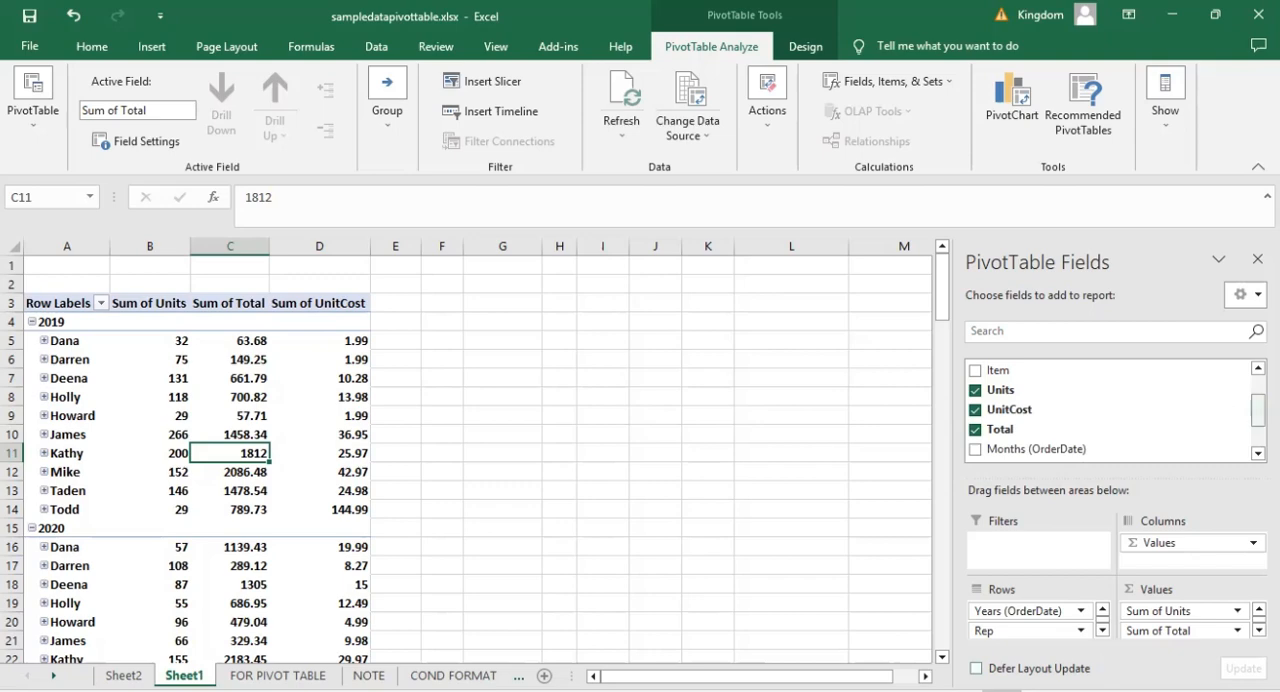
scroll(980, 409, "down", 1)
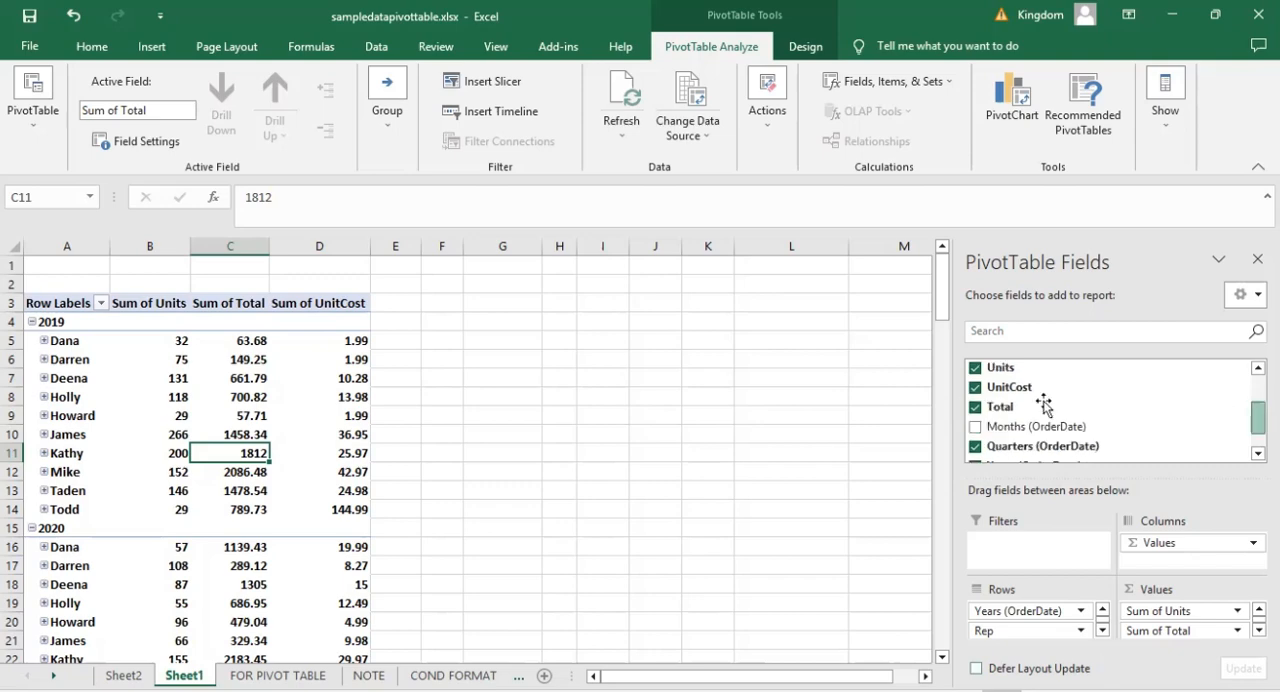
left_click(977, 430)
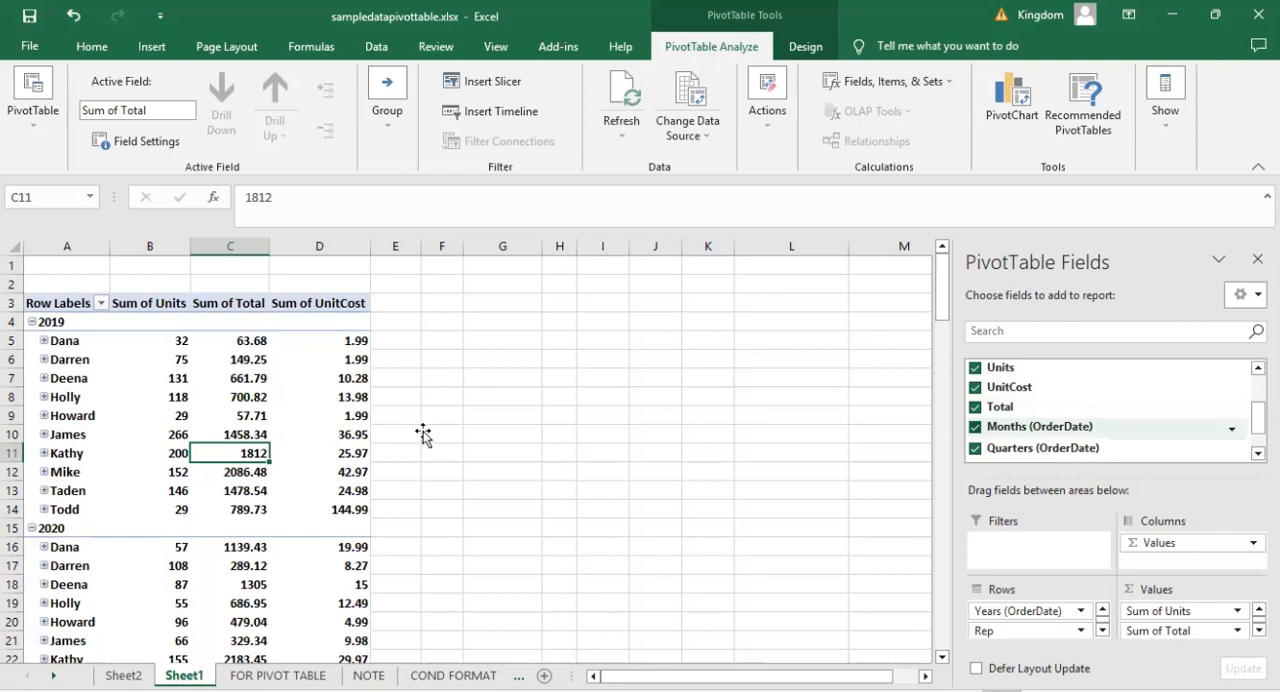
left_click(423, 433)
left_click(201, 400)
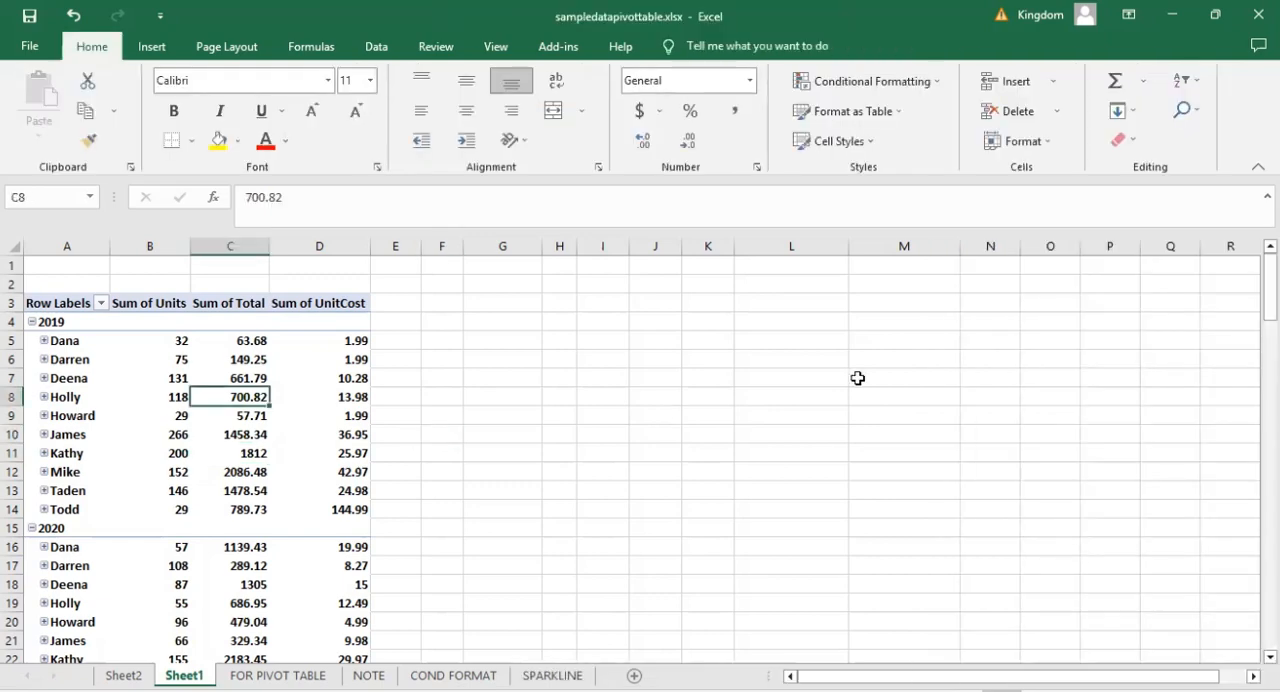
left_click(975, 427)
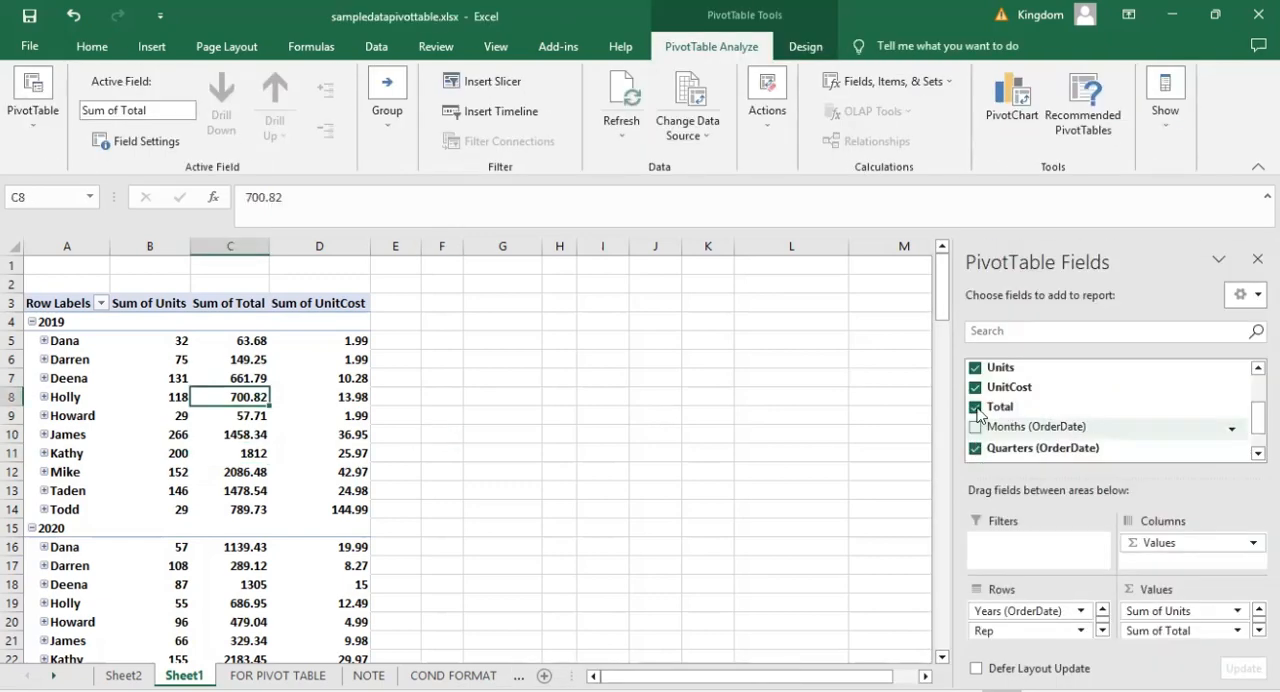
Remove Quarters (OrderDate) and Total from the PivotTable, and re-add UnitCost as the value following Units.
left_click(975, 448)
left_click(975, 388)
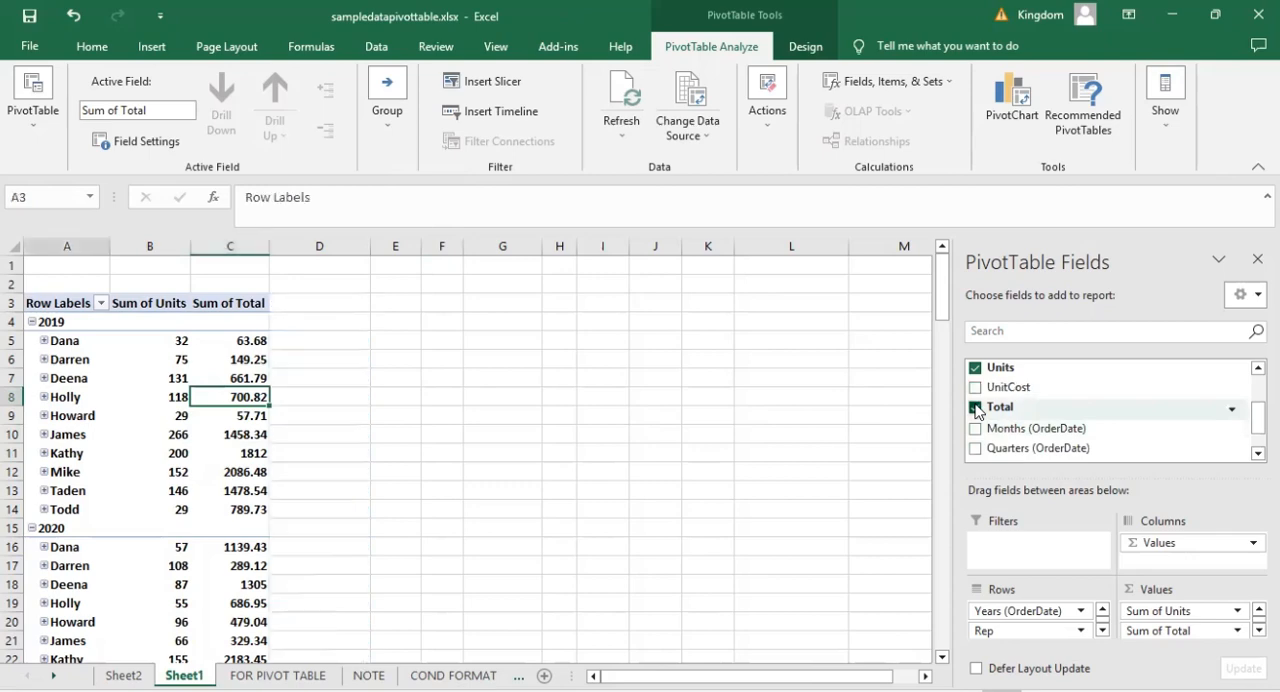
left_click(975, 408)
left_click(975, 388)
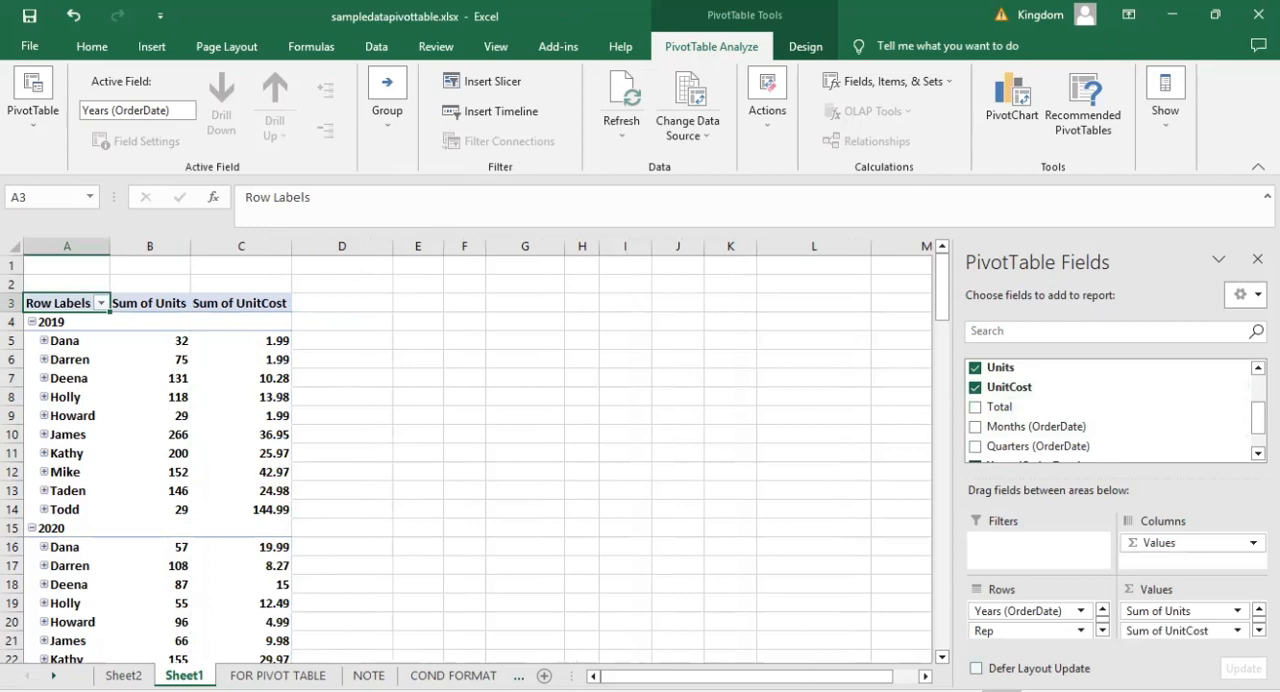
Defer layout updates, re-add Total as the last summed value, and update the PivotTable.
left_click(976, 668)
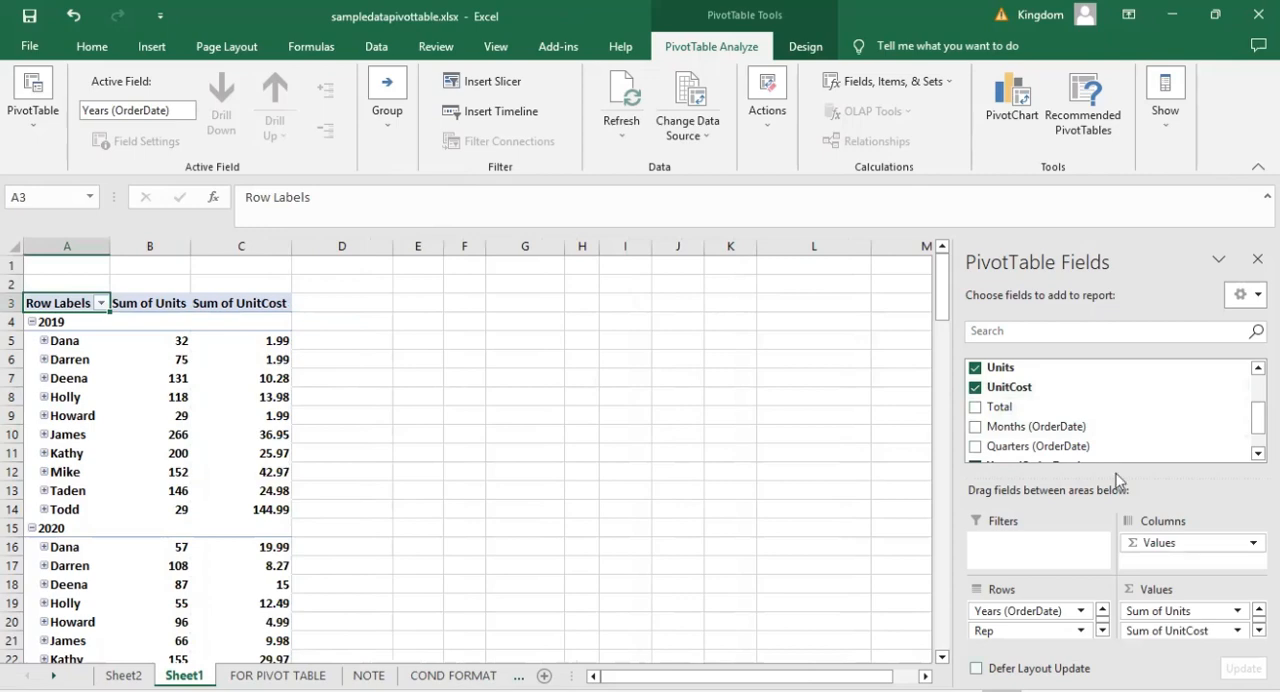
left_click(975, 408)
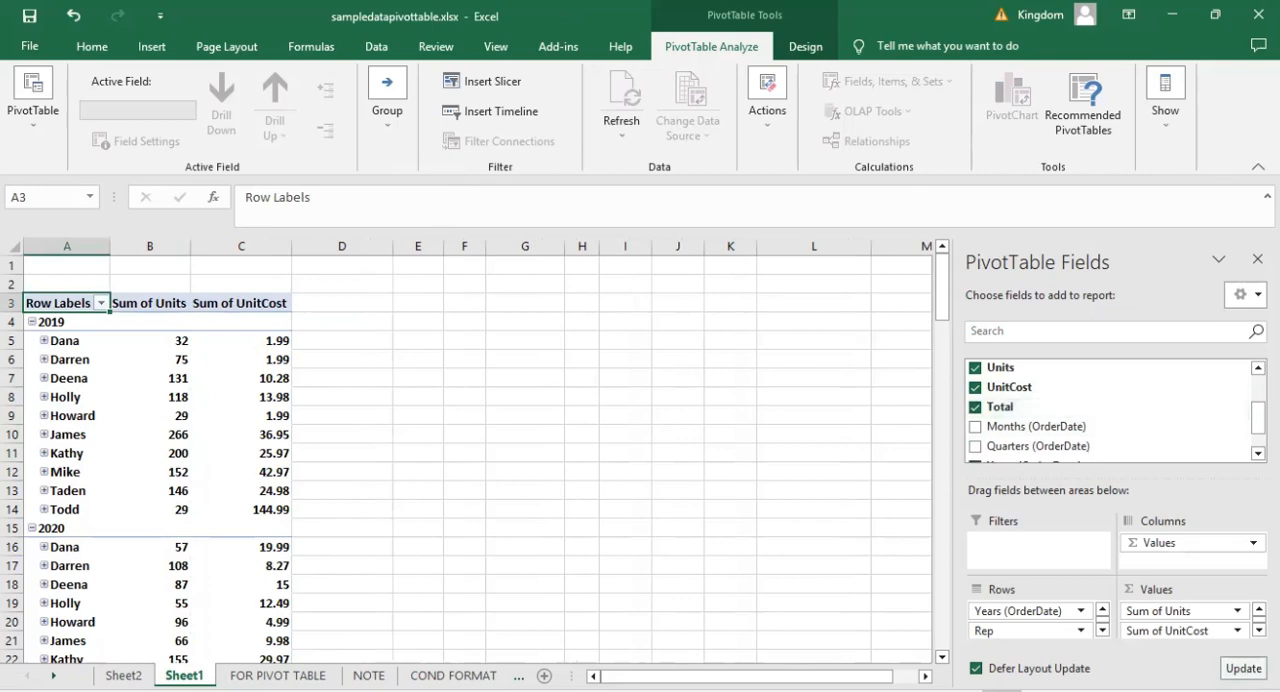
left_click(1243, 668)
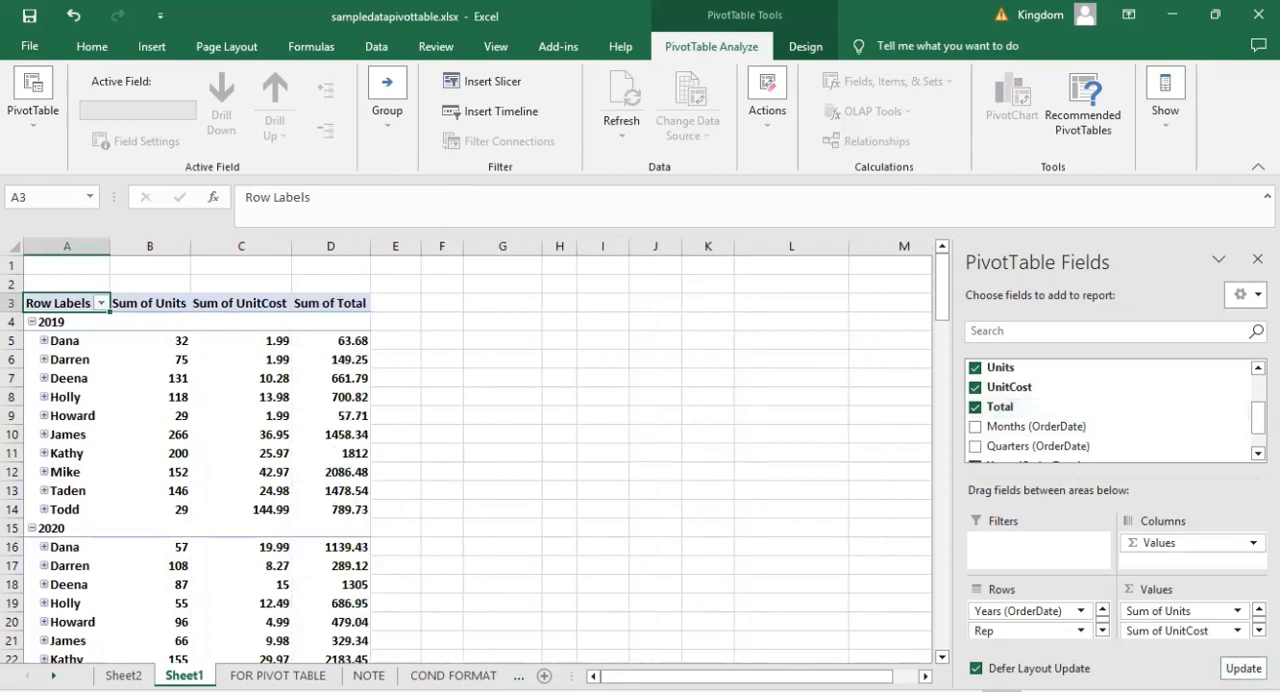
Review the field list and the PivotTable's unit, unit cost and total sums per rep and year, including the Grand Total row.
left_click_drag(1258, 418, 1258, 413)
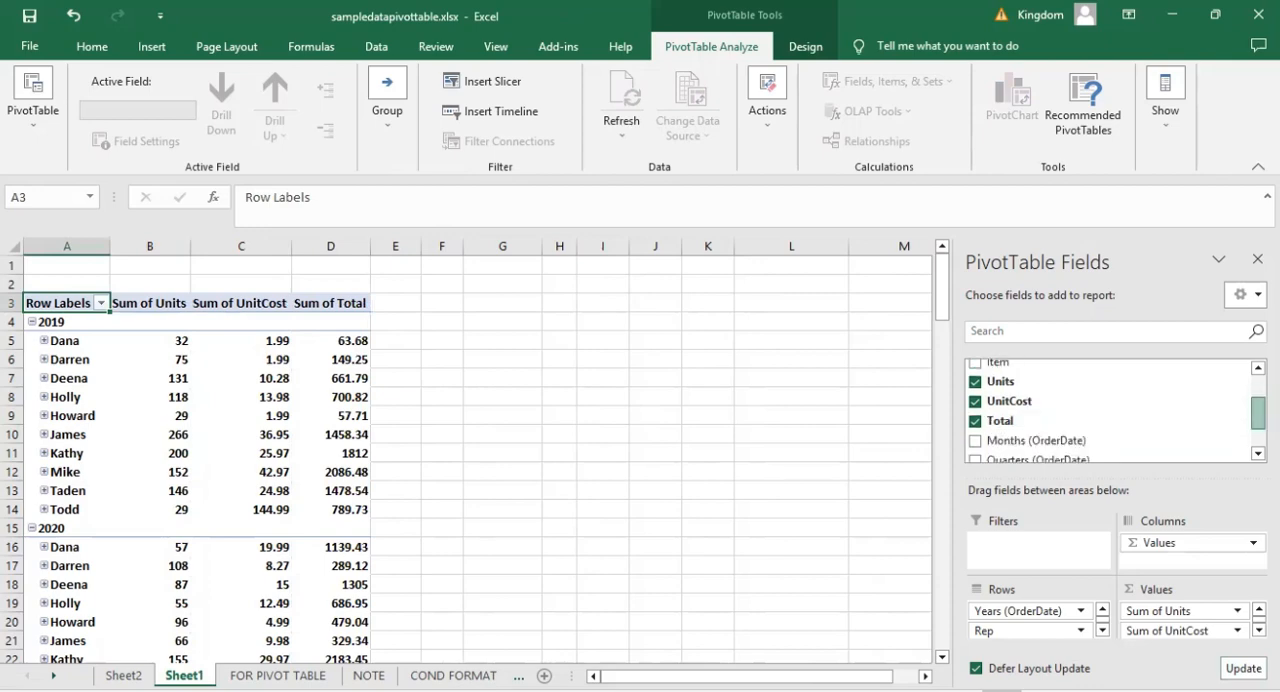
scroll(1000, 410, "down", 2)
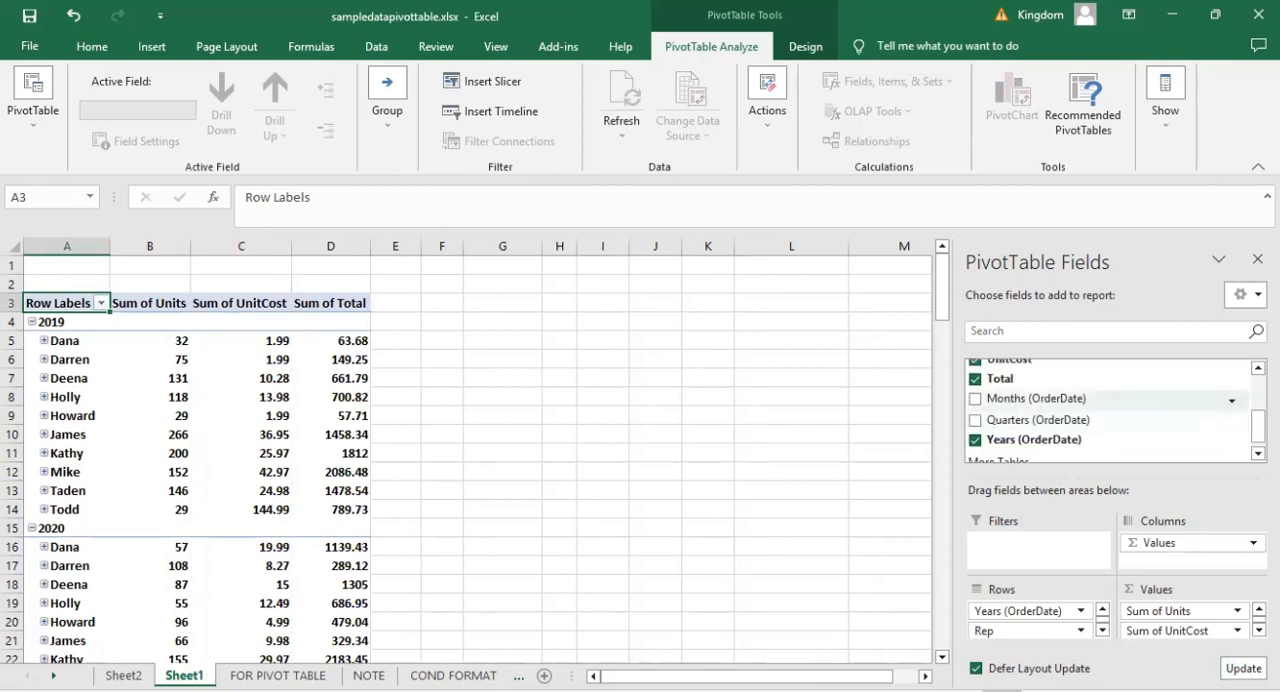
left_click(502, 453)
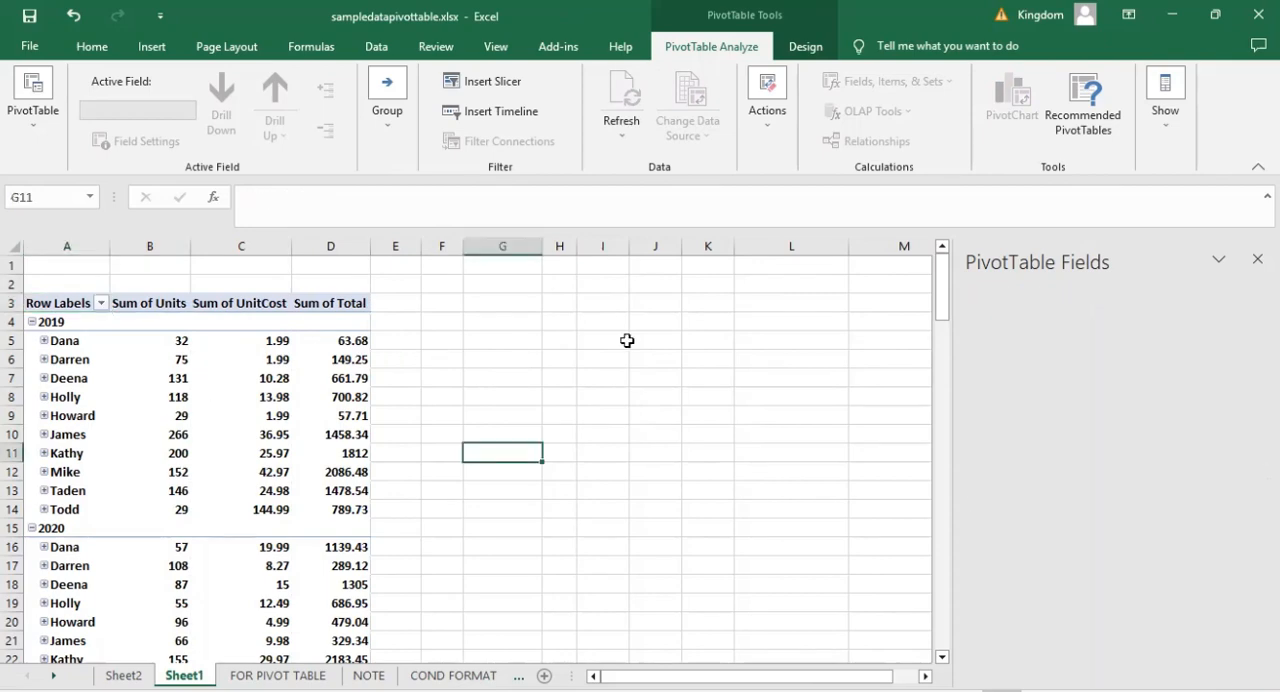
left_click(163, 446)
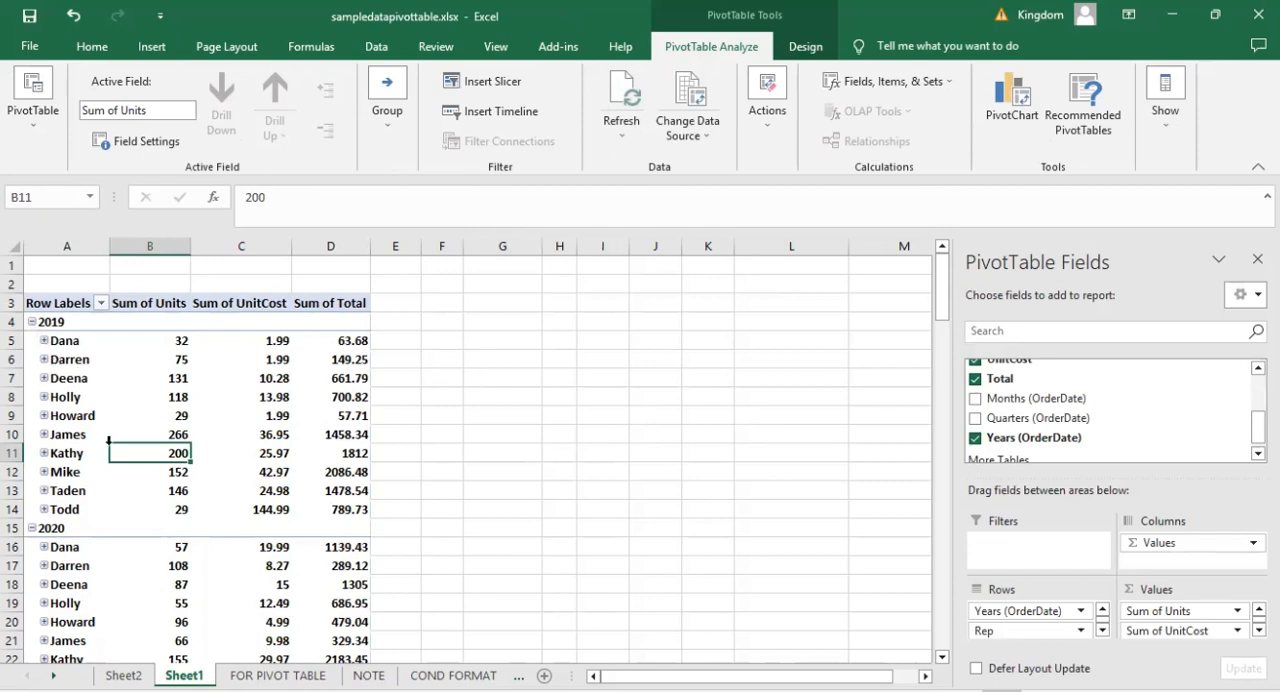
key("Left")
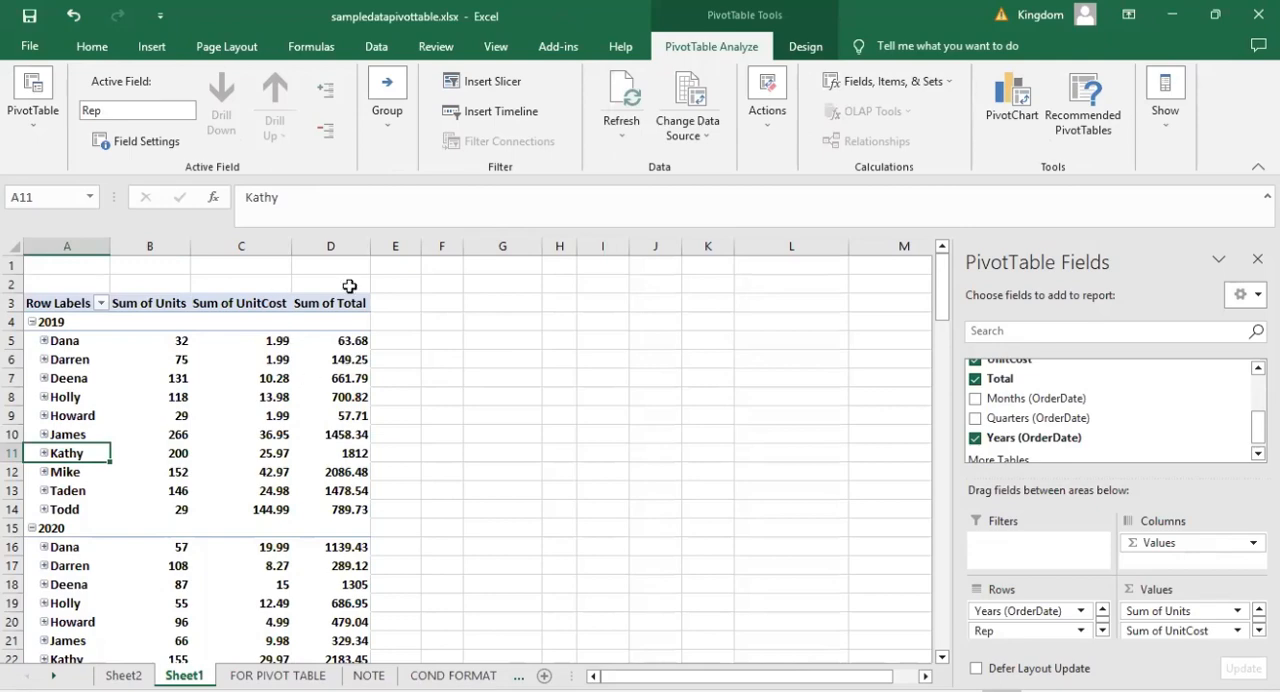
left_click(334, 492)
scroll(334, 492, "down", 4)
scroll(209, 400, "down", 2)
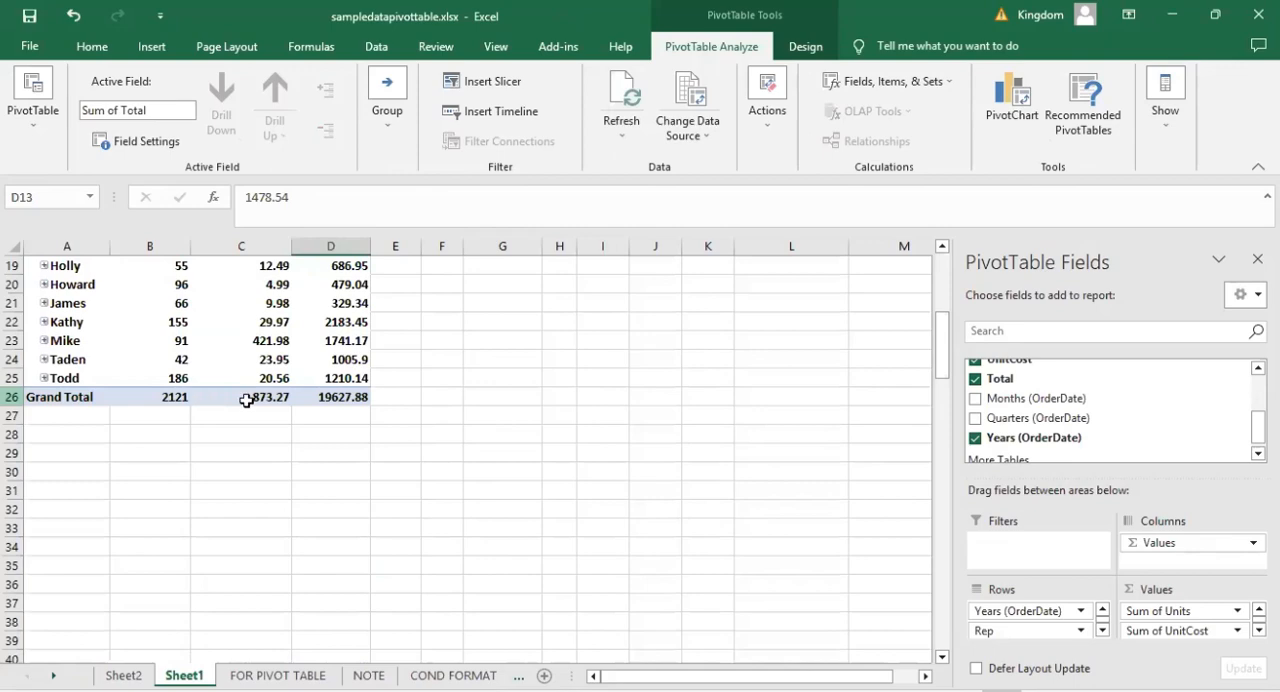
scroll(400, 382, "up", 6)
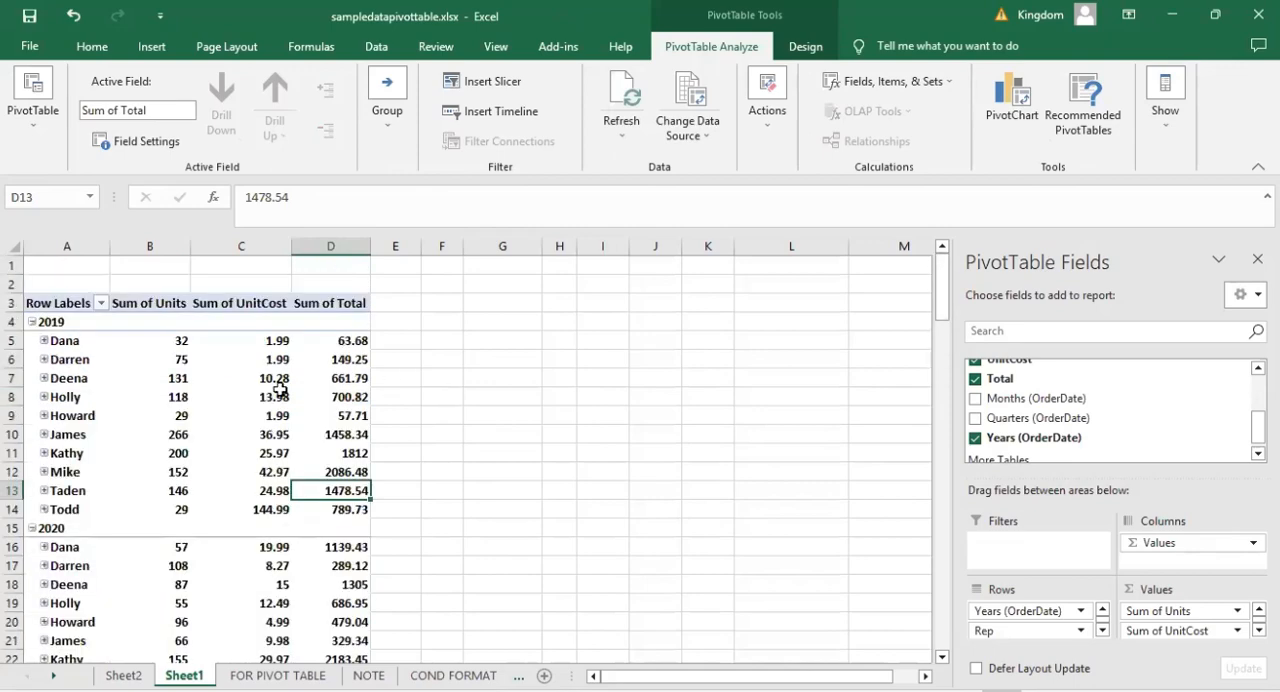
left_click(441, 396)
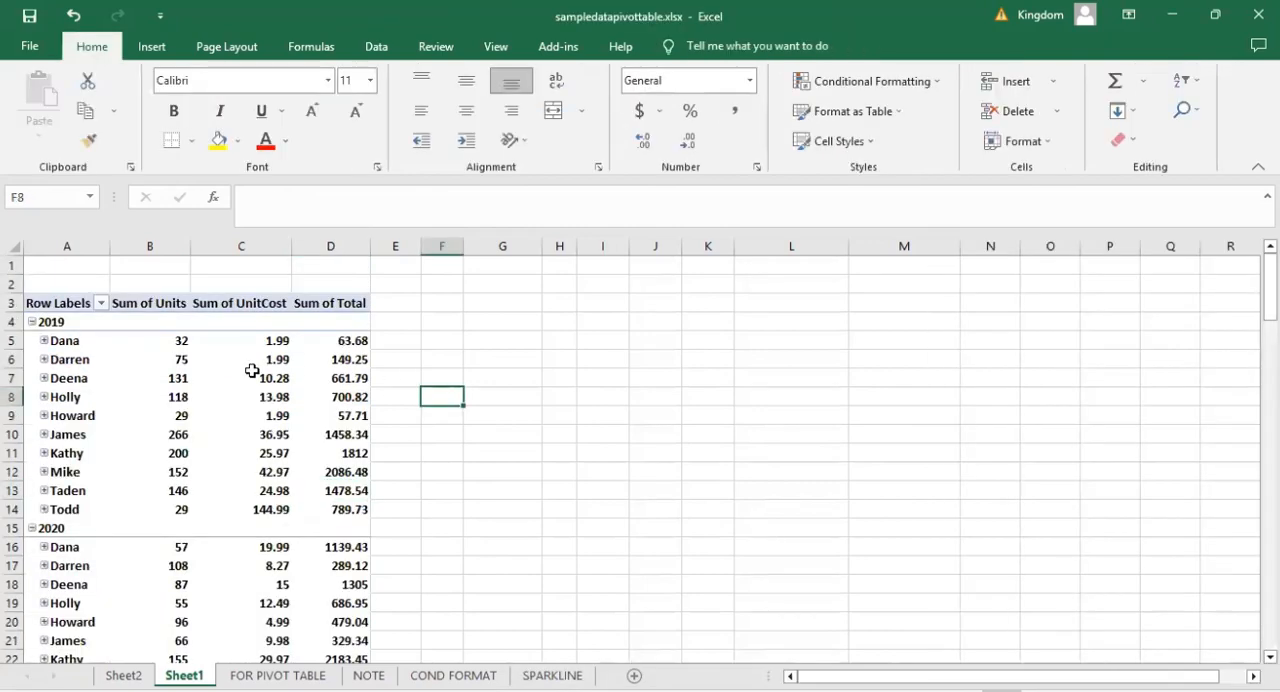
left_click(252, 371)
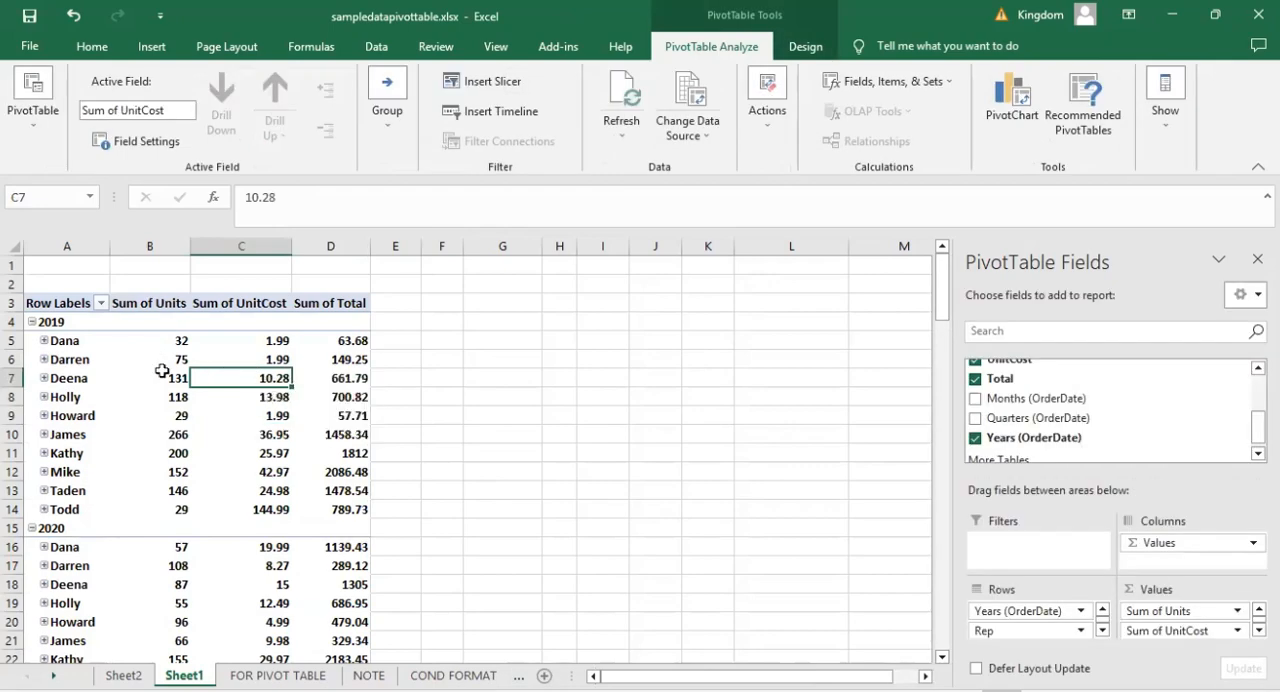
mouse_move(172, 360)
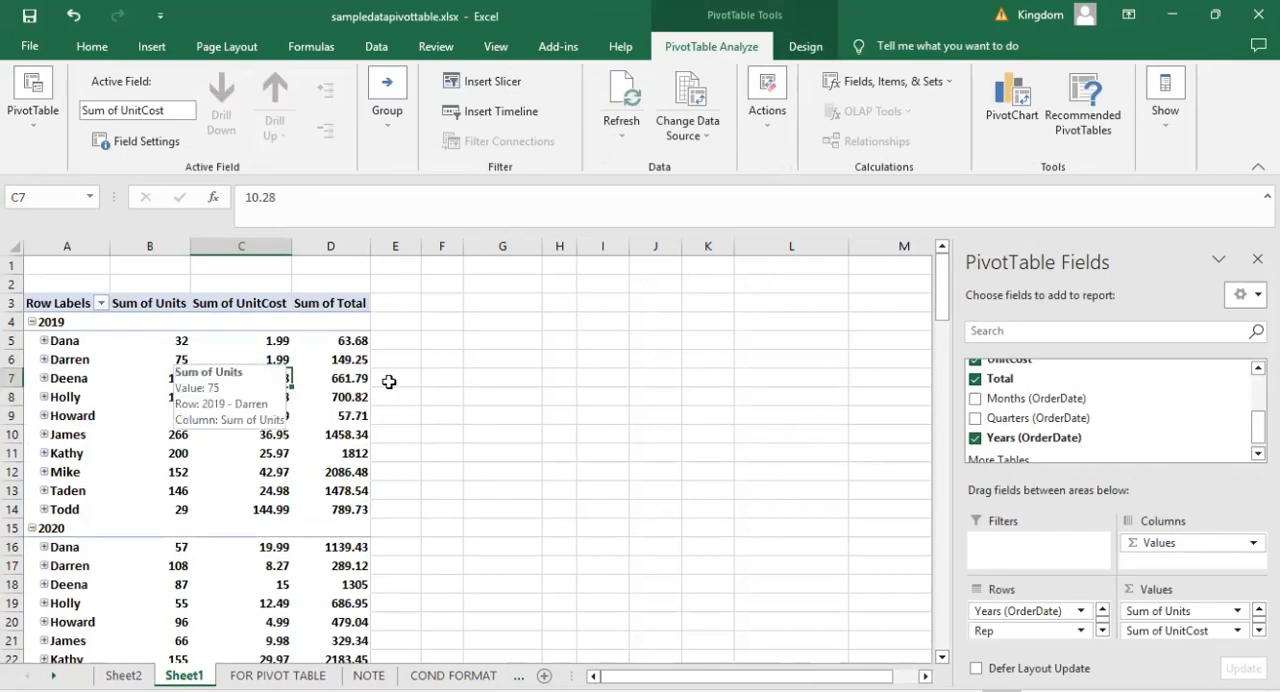
left_click(322, 380)
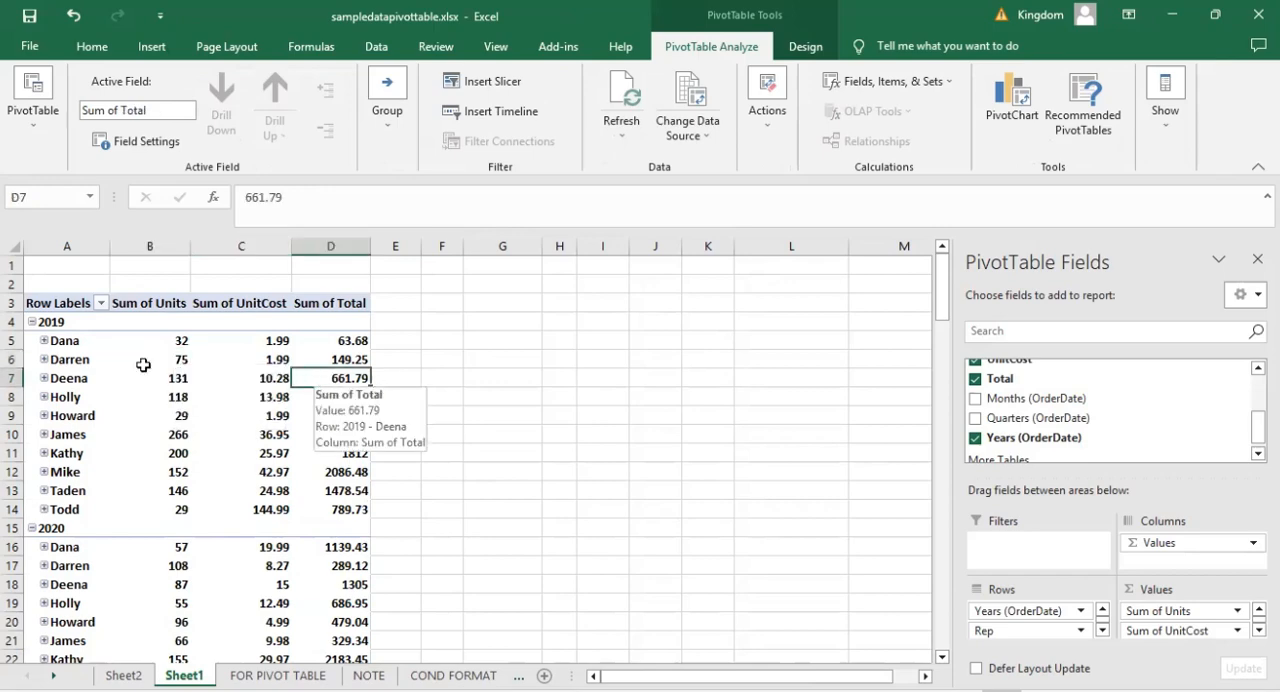
Insert a Clustered Bar PivotChart based on the PivotTable and place it beside the table.
left_click(152, 47)
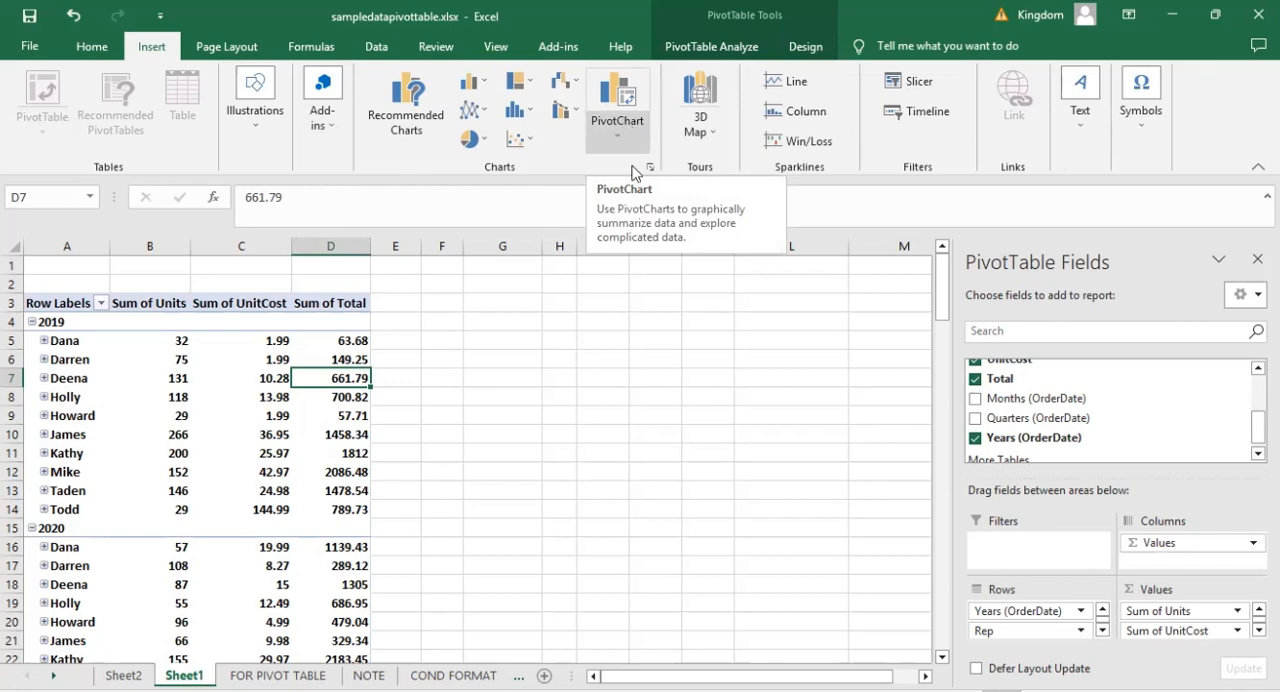
left_click(618, 133)
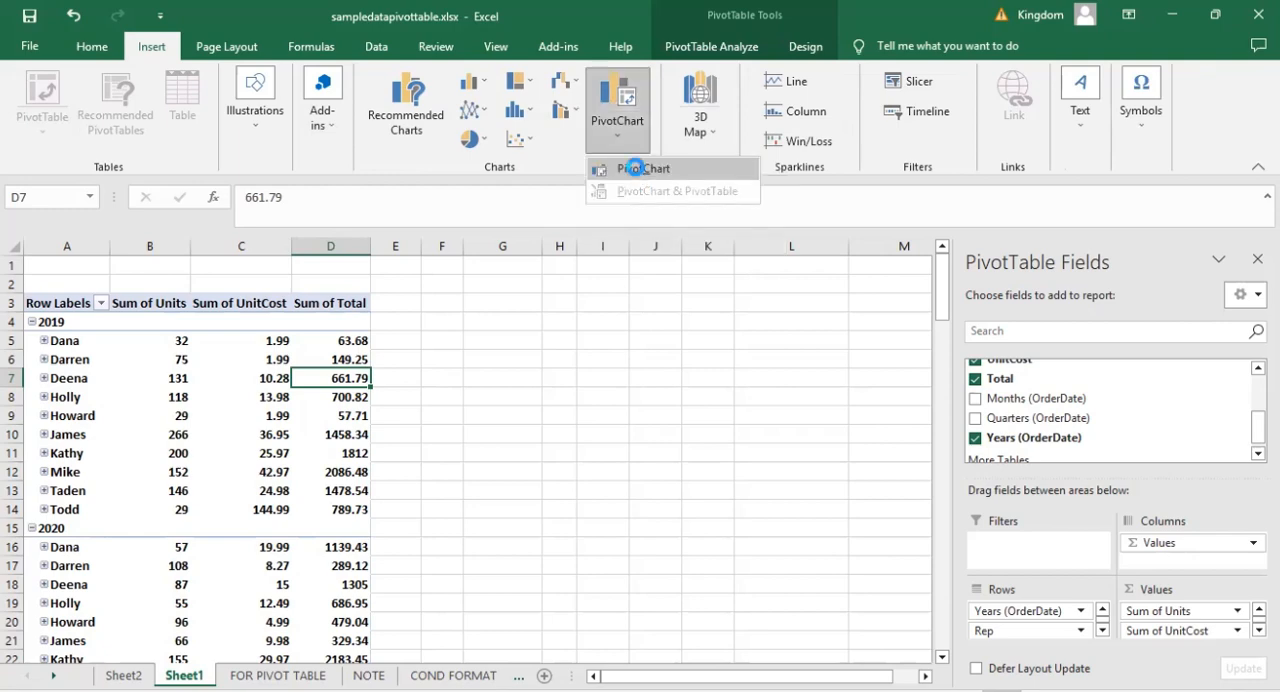
left_click(635, 168)
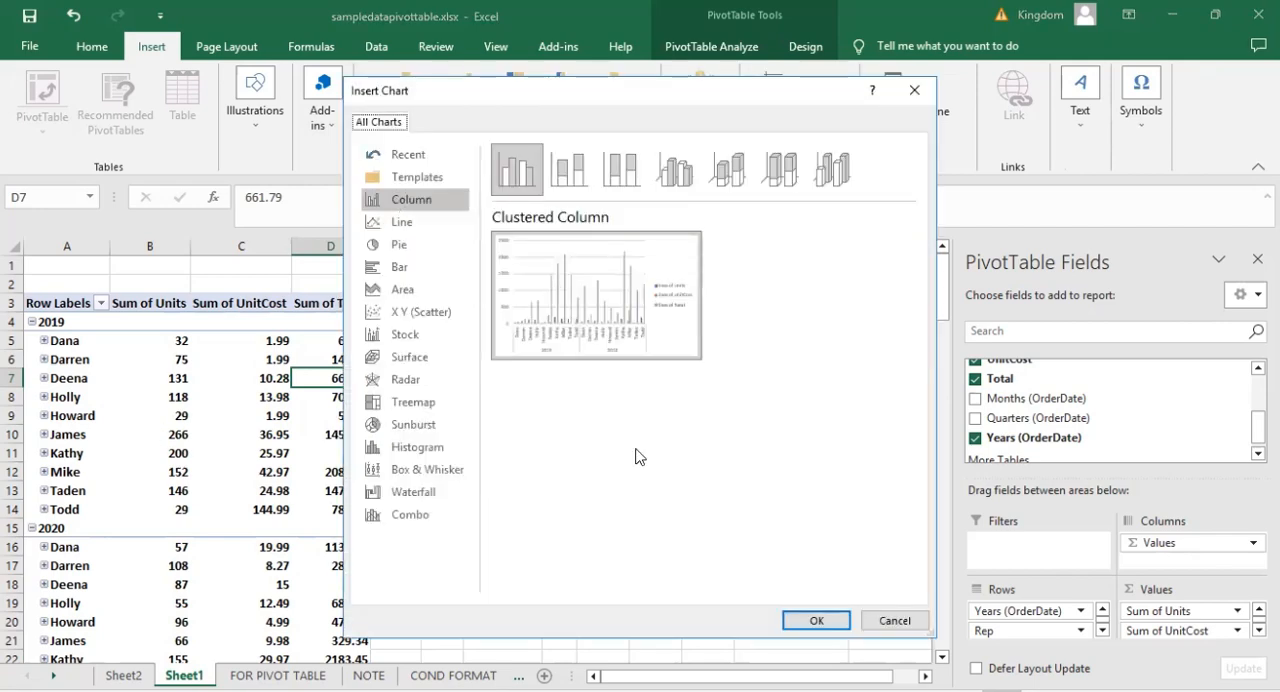
left_click(395, 271)
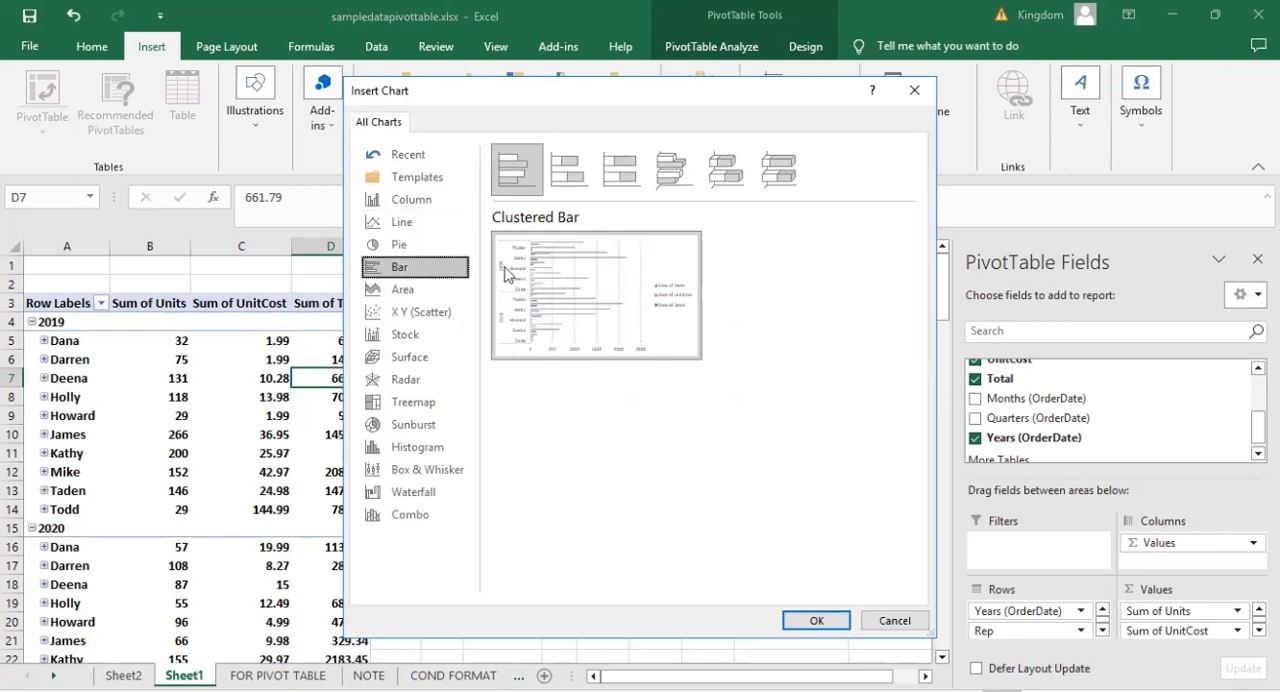
left_click(817, 620)
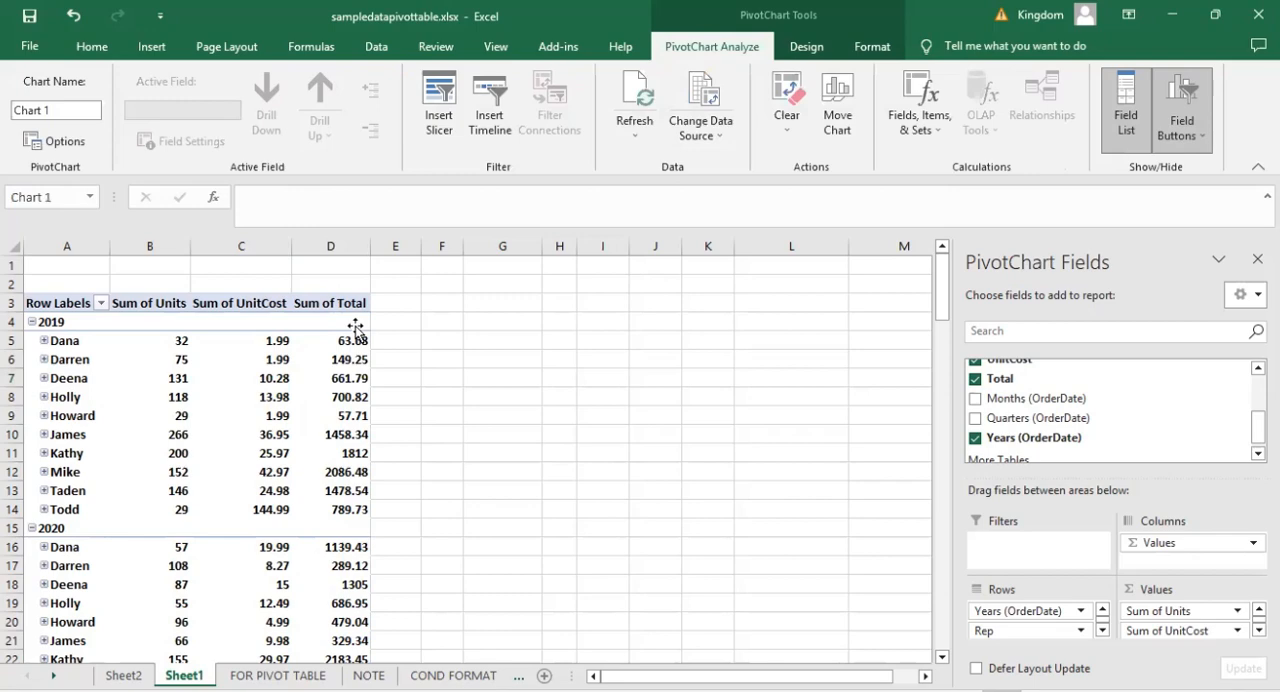
left_click_drag(355, 327, 538, 298)
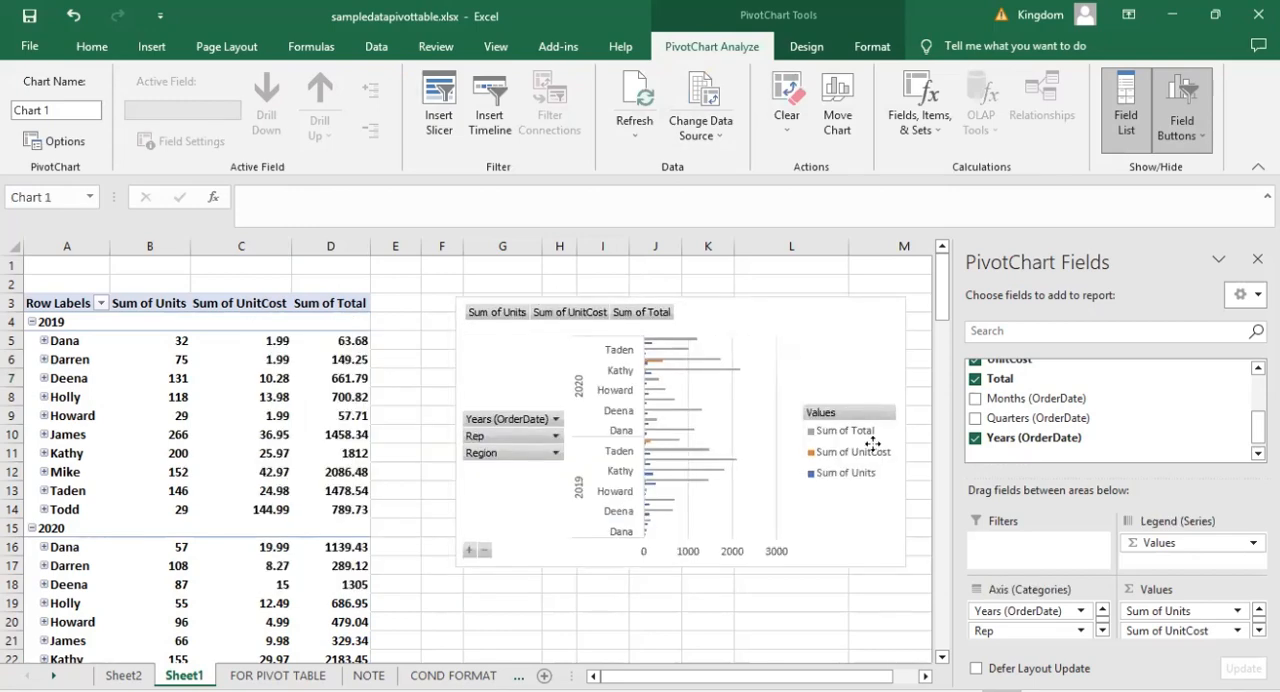
Remove Years (OrderDate) from the PivotChart's axis and re-add Units so it becomes the last summed value.
left_click(974, 440)
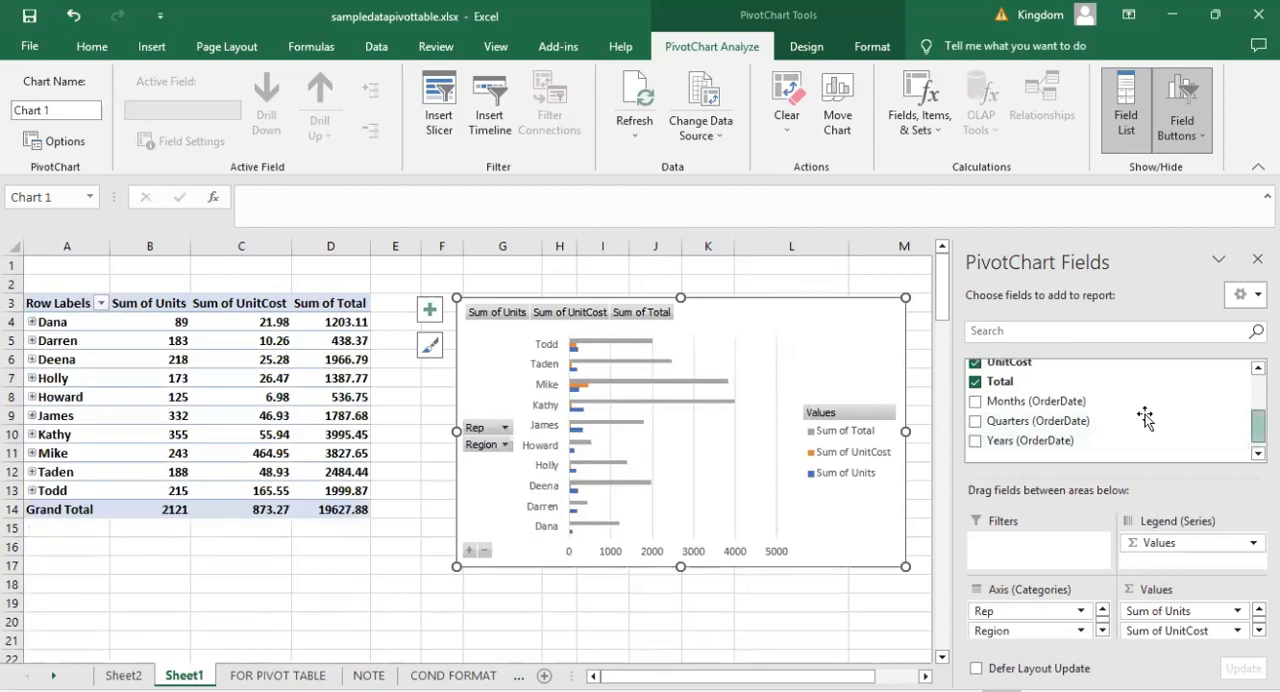
scroll(1145, 420, "up", 1)
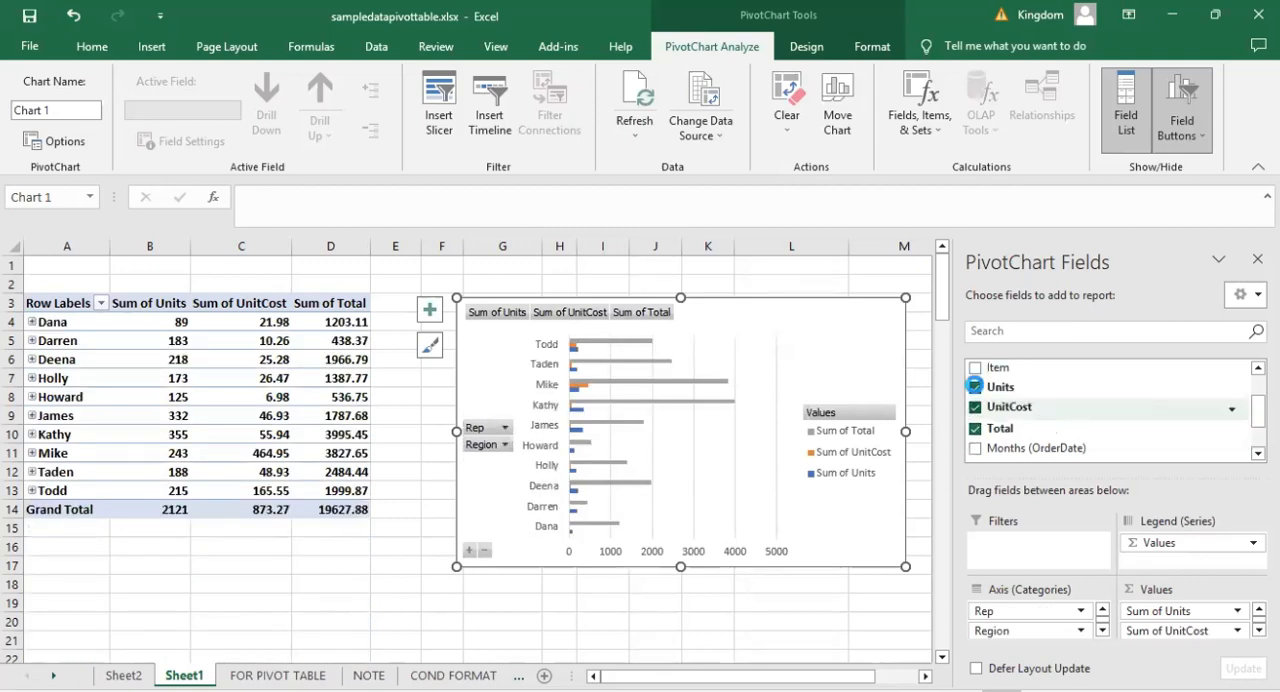
left_click(974, 386)
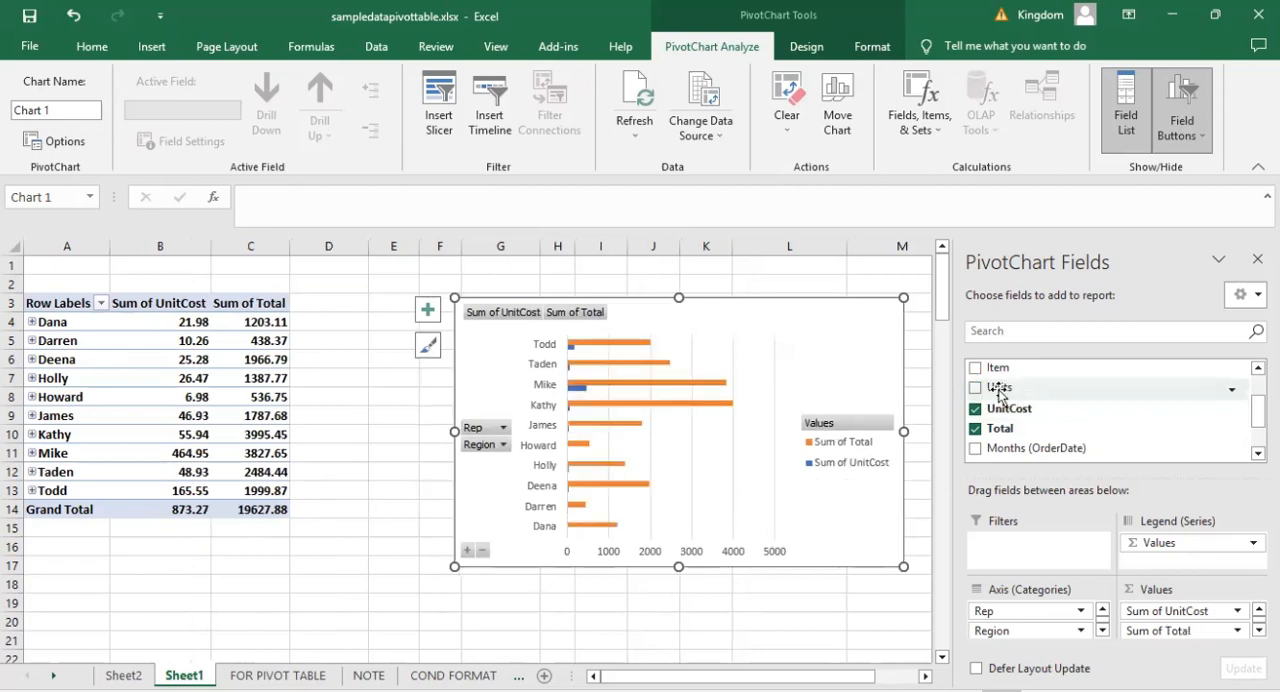
left_click(975, 387)
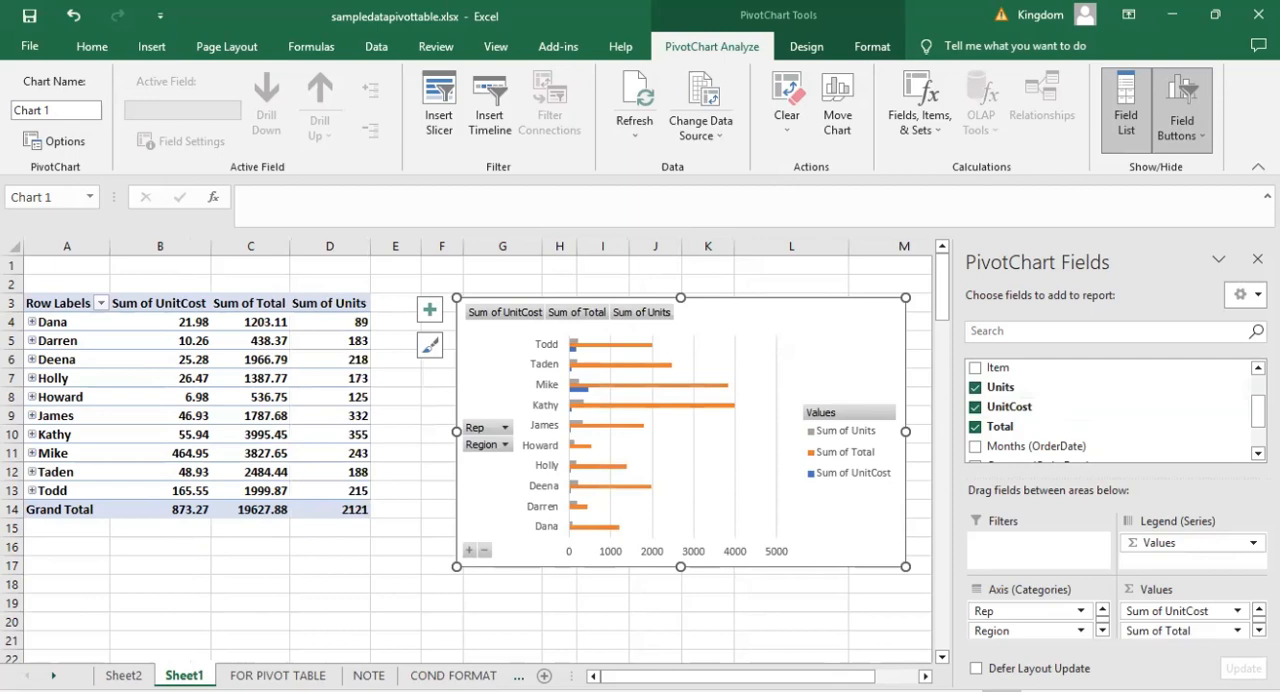
Try adding Months (OrderDate) to the PivotChart's axis categories and undo the addition.
mouse_move(1258, 411)
left_mouse_down()
mouse_move(1258, 390)
mouse_move(1258, 414)
left_mouse_up()
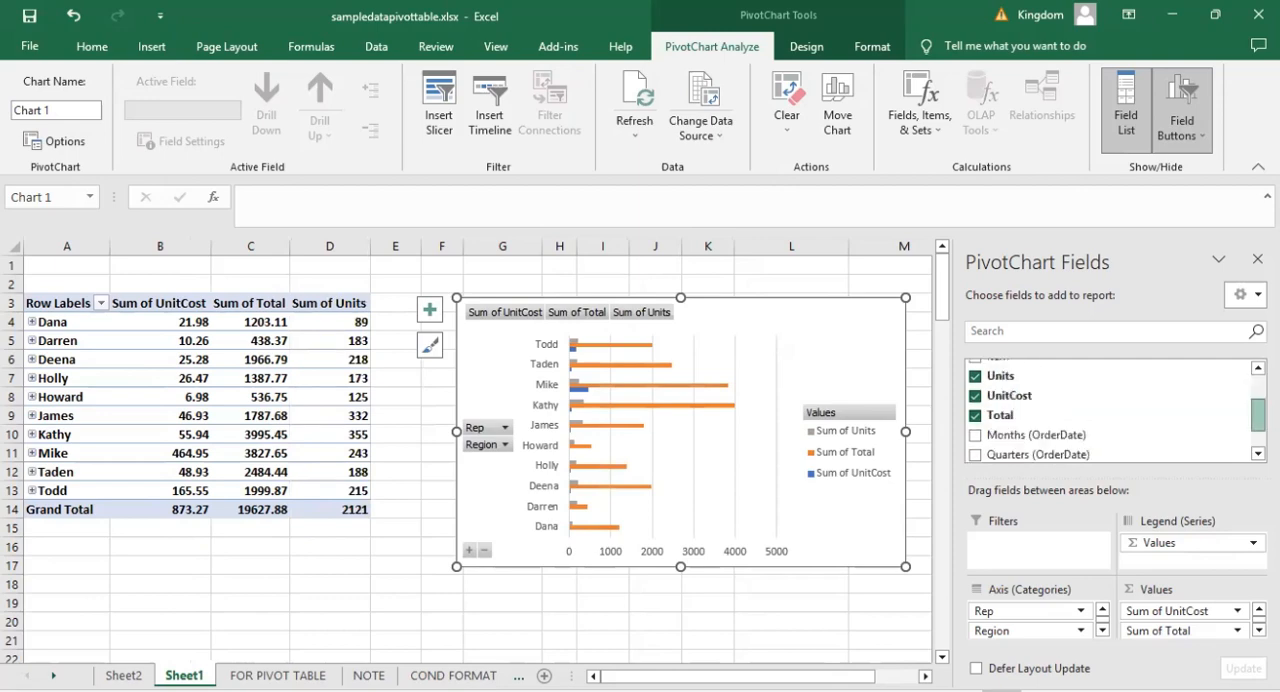
scroll(1100, 427, "down", 1)
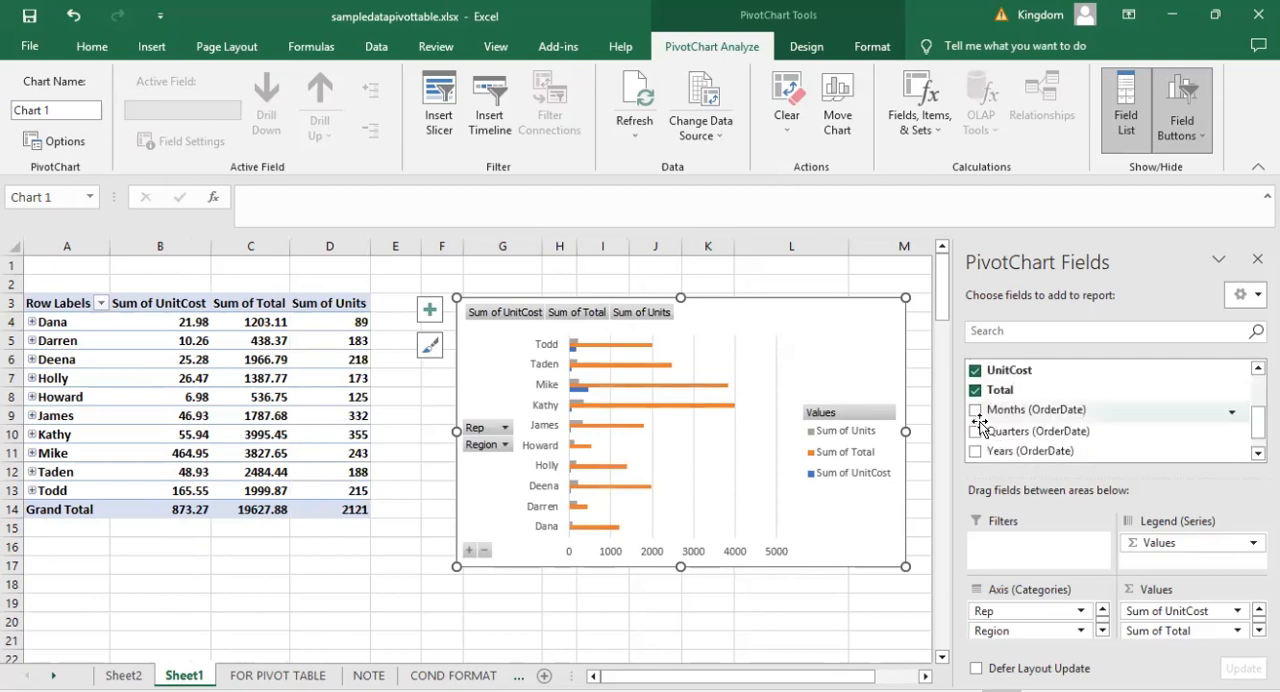
left_click(976, 412)
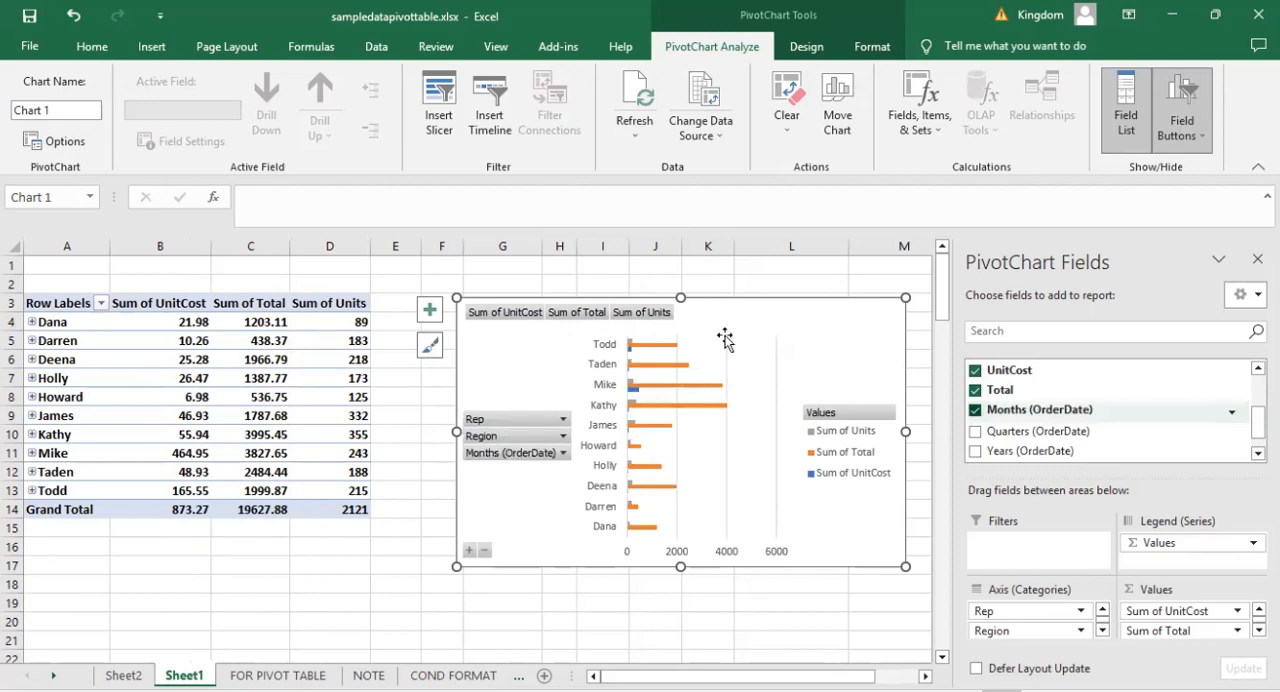
key("ctrl+z")
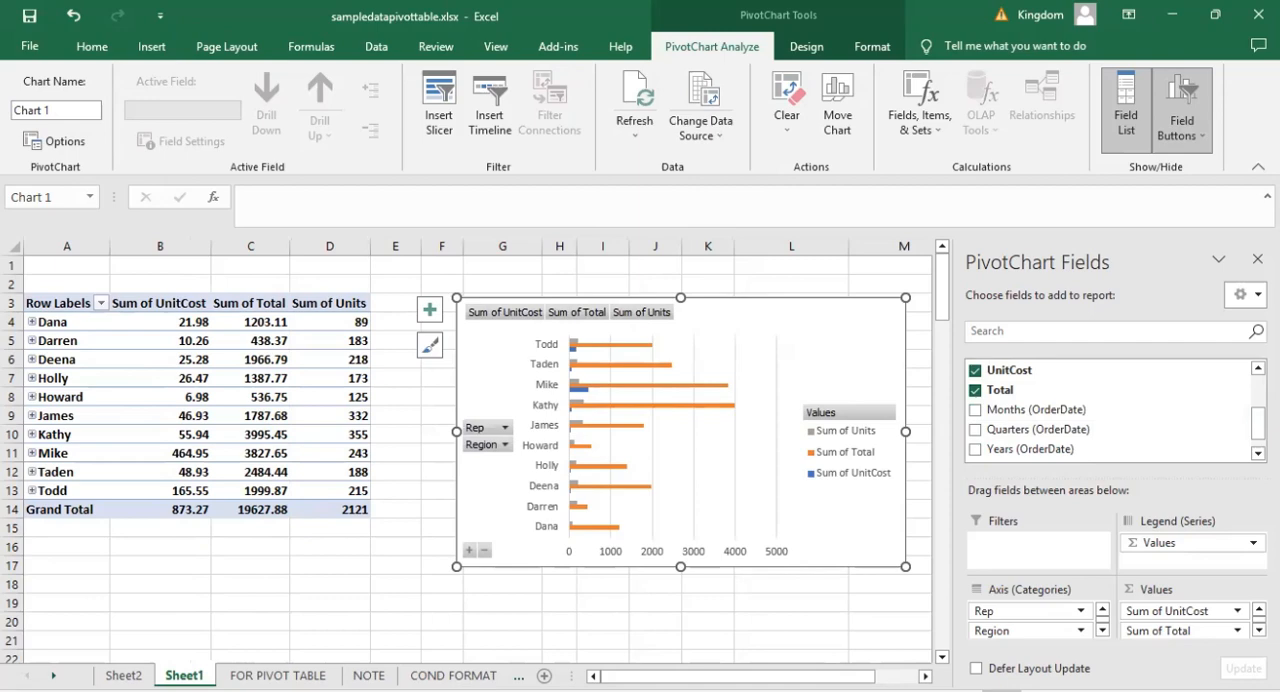
Check the source order data on the FOR PIVOT TABLE sheet and return to the PivotTable on Sheet1.
key("ctrl+Page_Down")
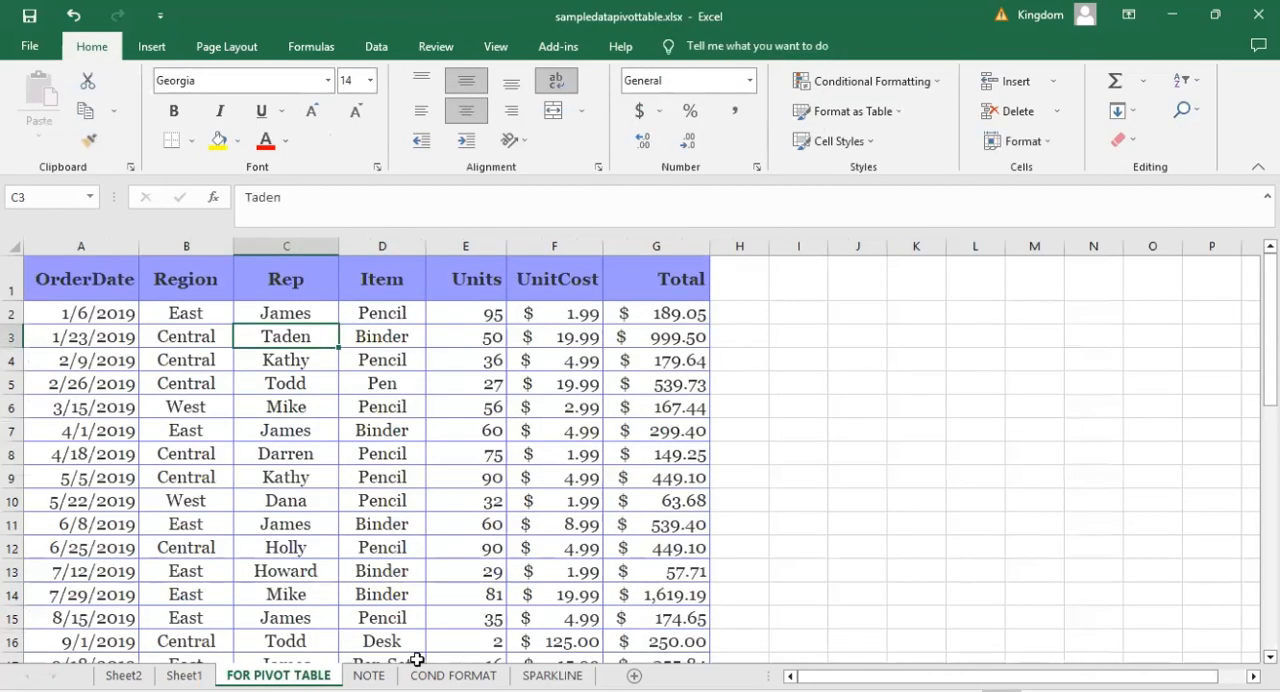
left_click(656, 454)
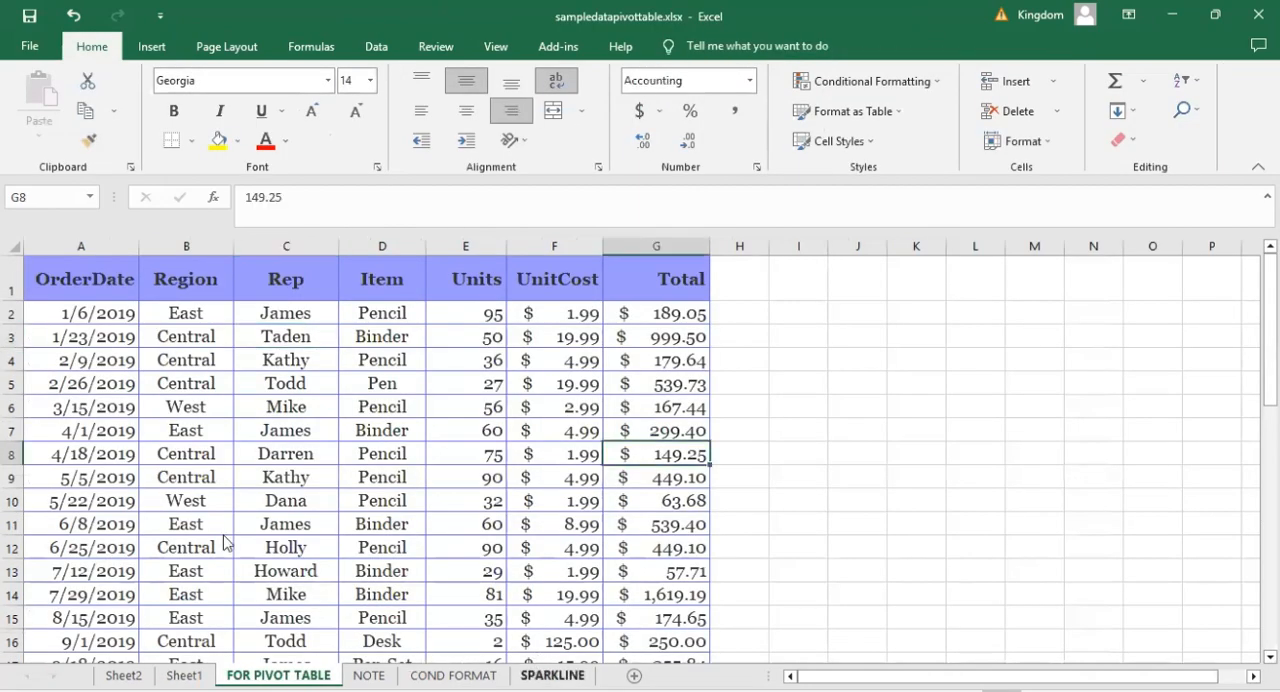
key("ctrl+Page_Up")
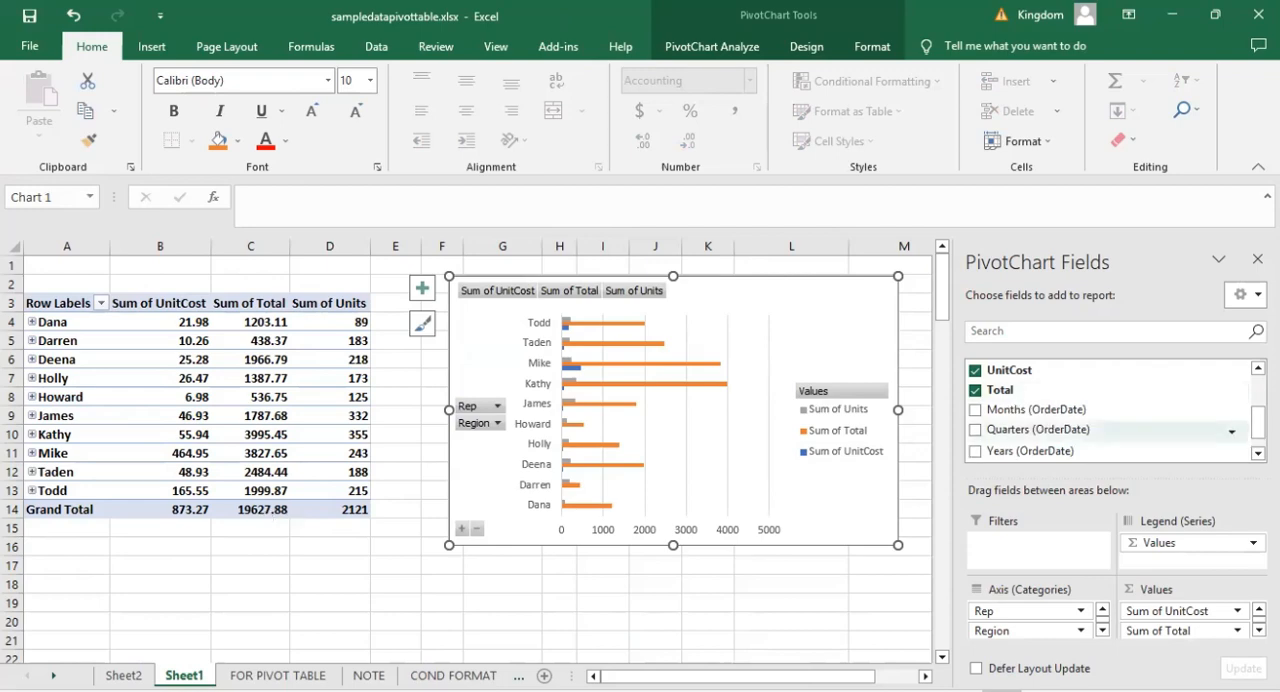
Try adding Item as the first axis category of the PivotChart and remove it again.
scroll(1110, 420, "up", 1)
scroll(1110, 410, "up", 2)
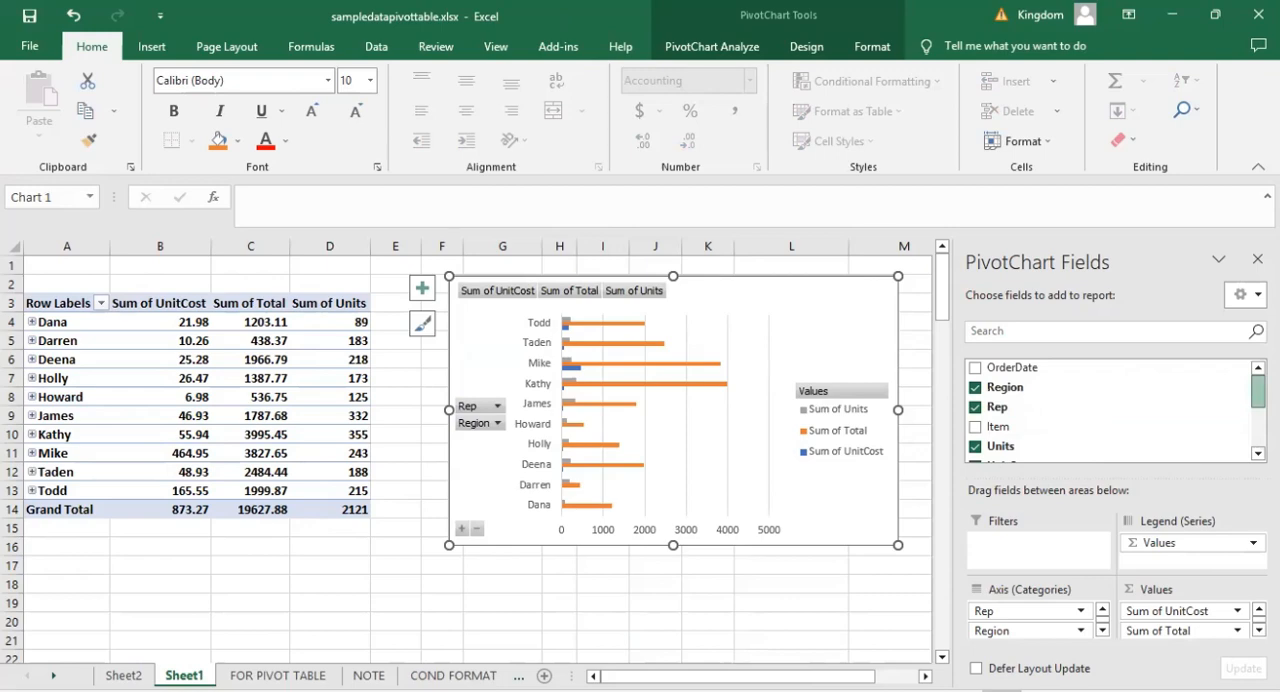
left_click_drag(990, 436, 1016, 615)
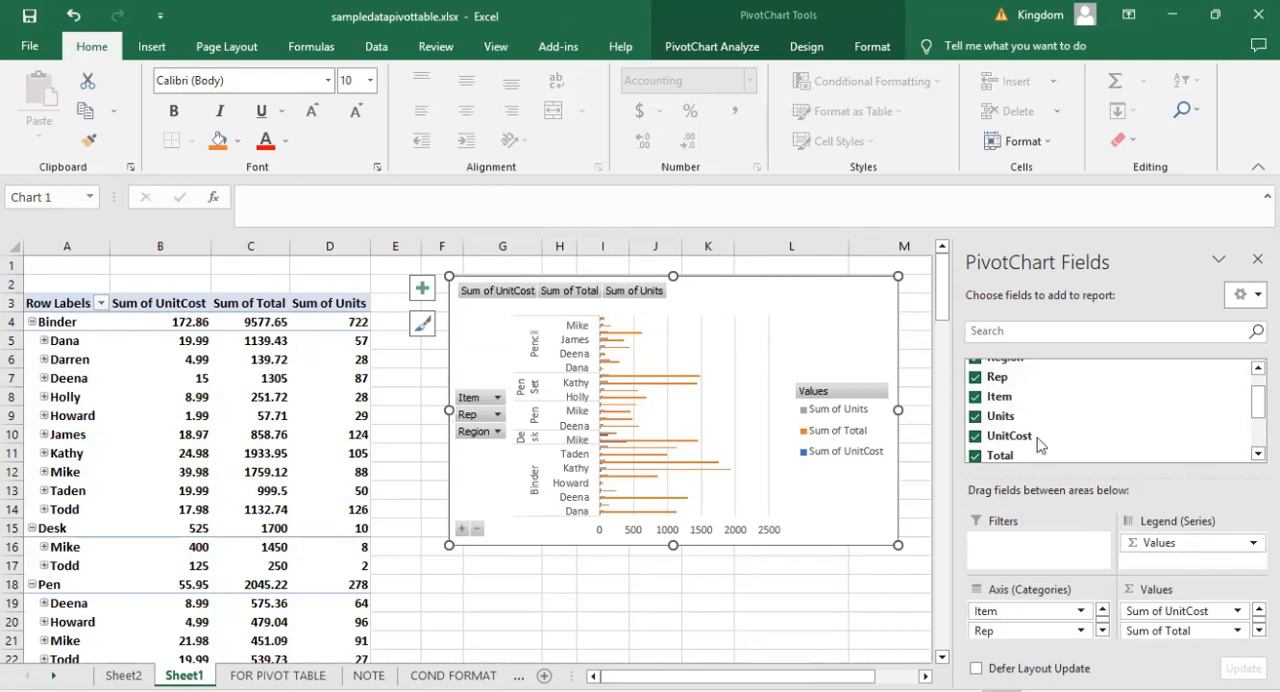
left_click(975, 397)
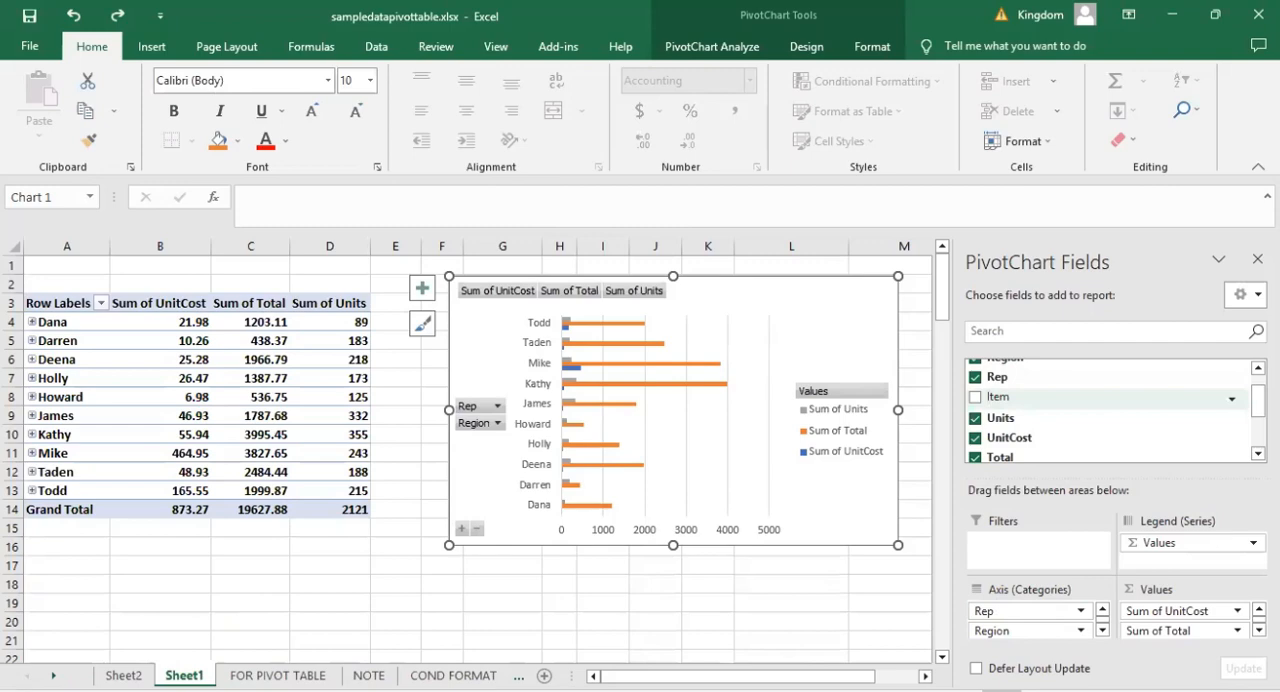
Try adding Item to the PivotTable's columns and move the PivotChart below the widened table.
left_click(195, 400)
left_click(181, 375)
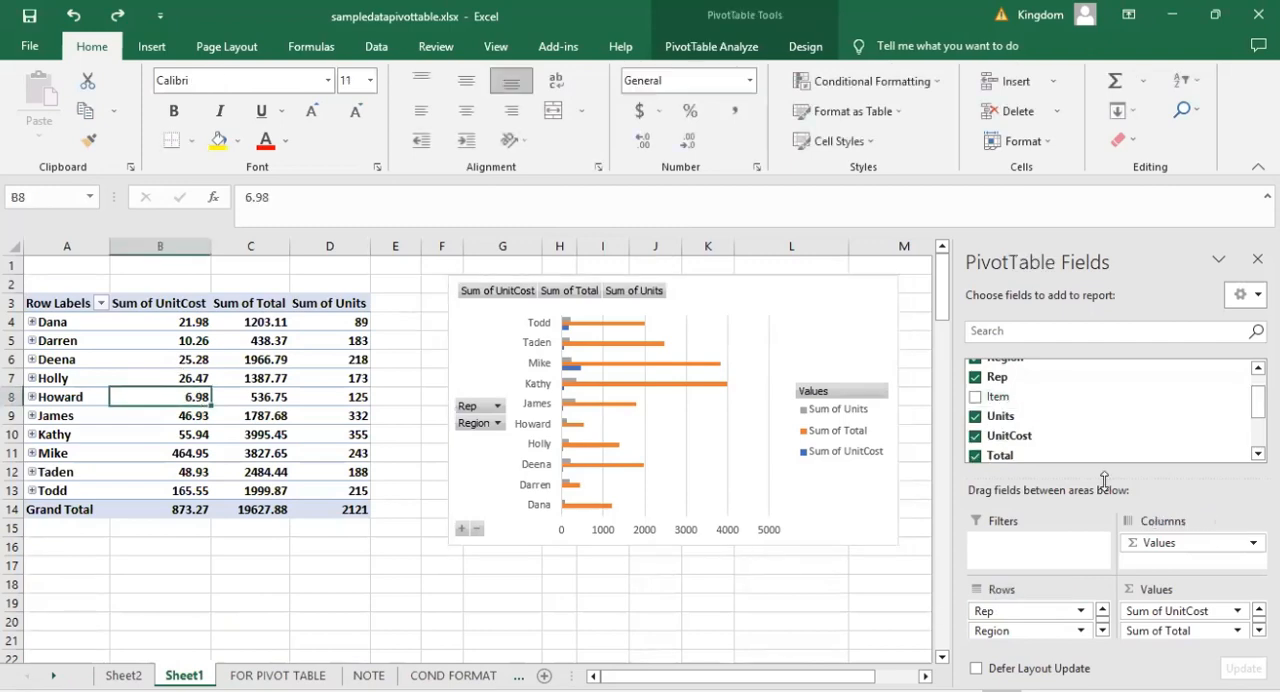
left_click_drag(998, 404, 1179, 543)
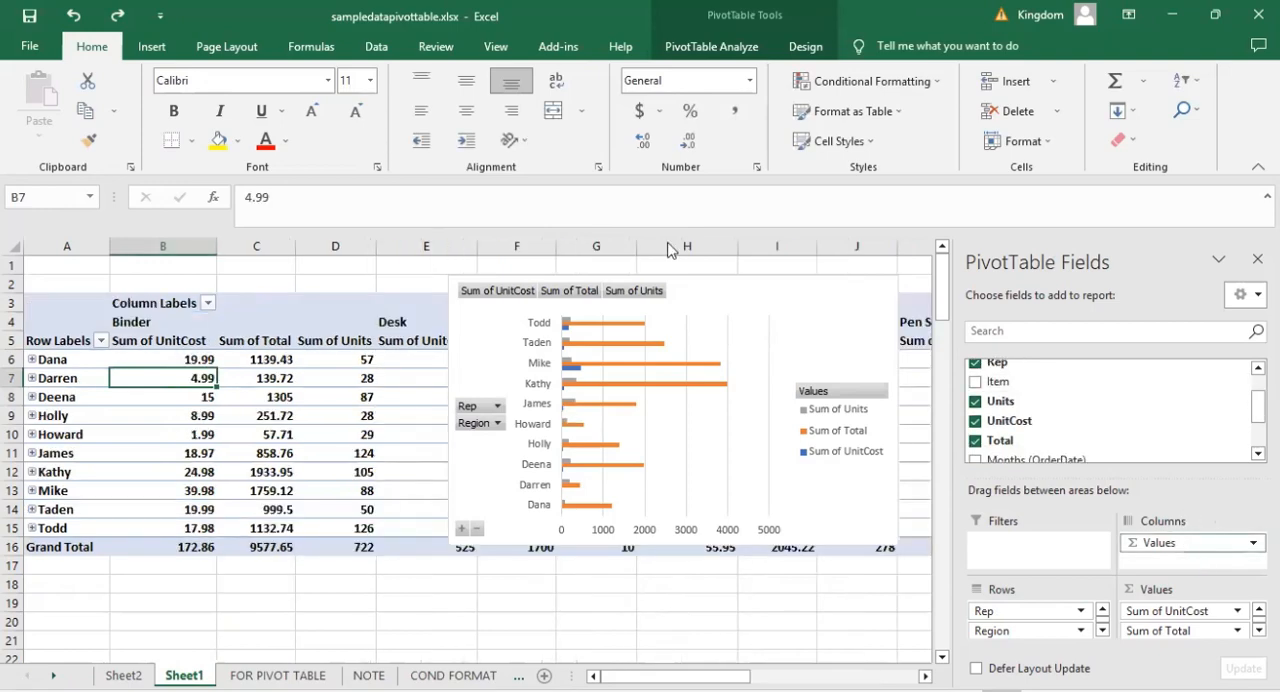
left_click_drag(764, 289, 538, 589)
left_click_drag(464, 622, 464, 622)
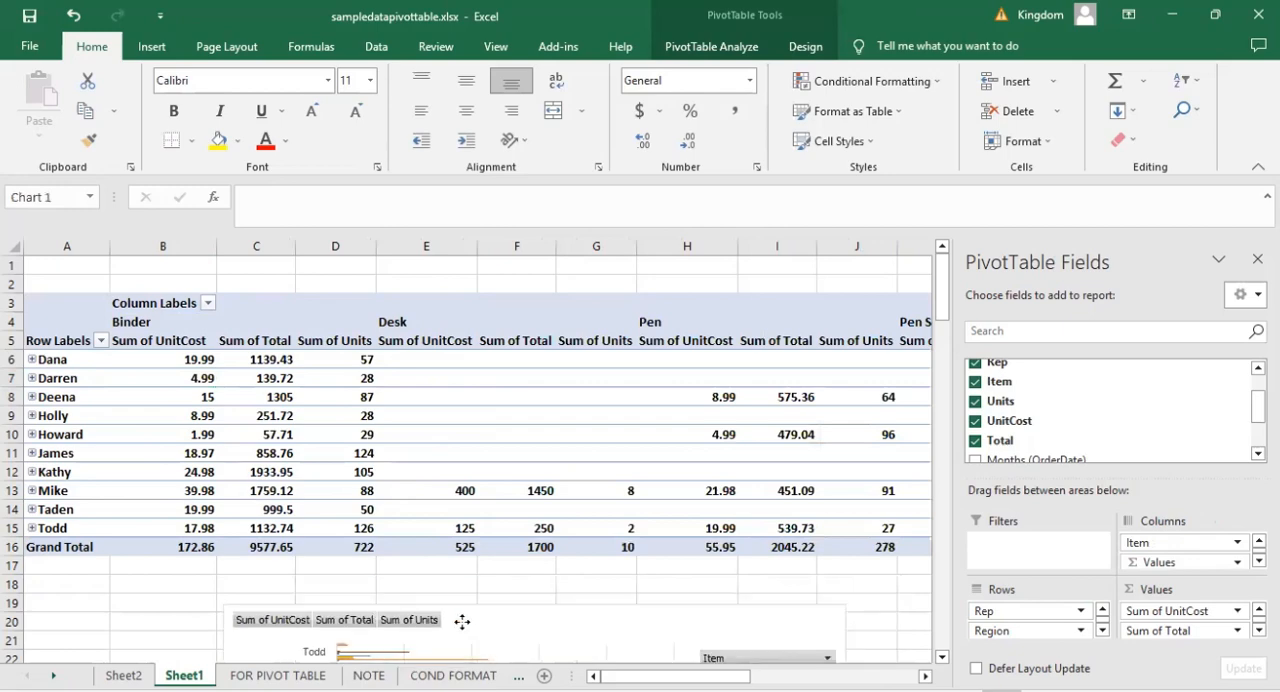
Look across the per-item columns of the PivotTable and undo both the chart move and the Item column field.
left_click(550, 568)
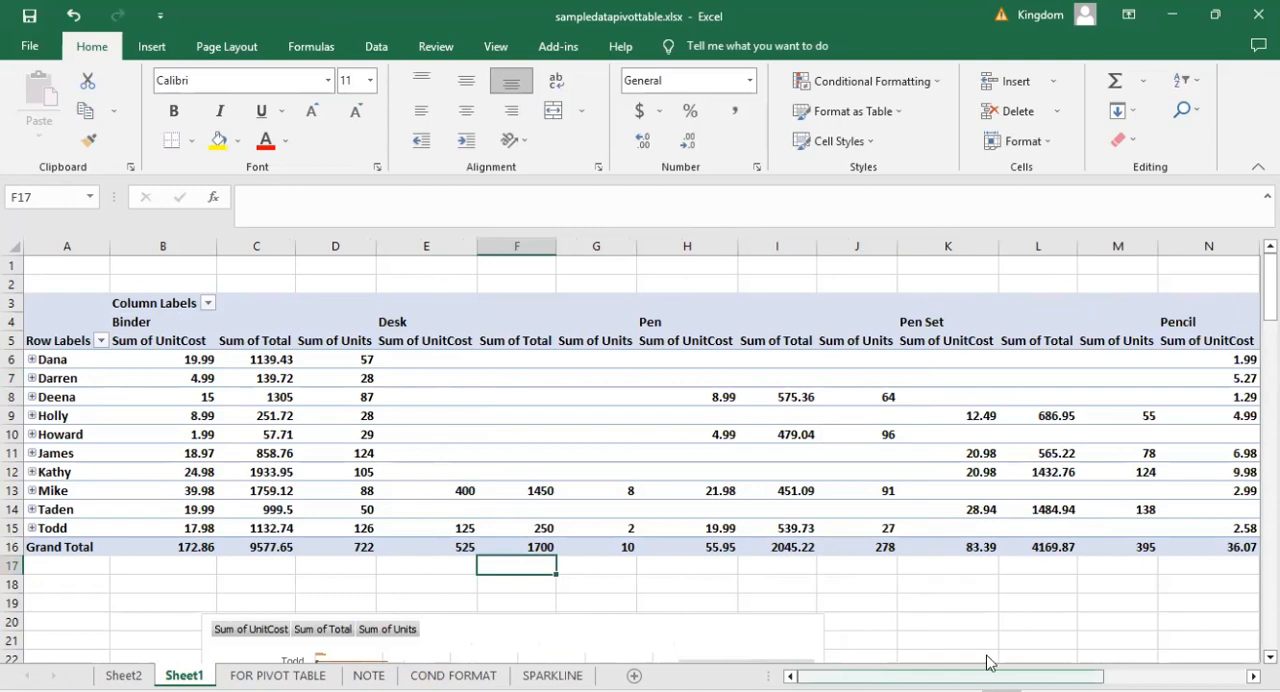
scroll(986, 662, "right", 3)
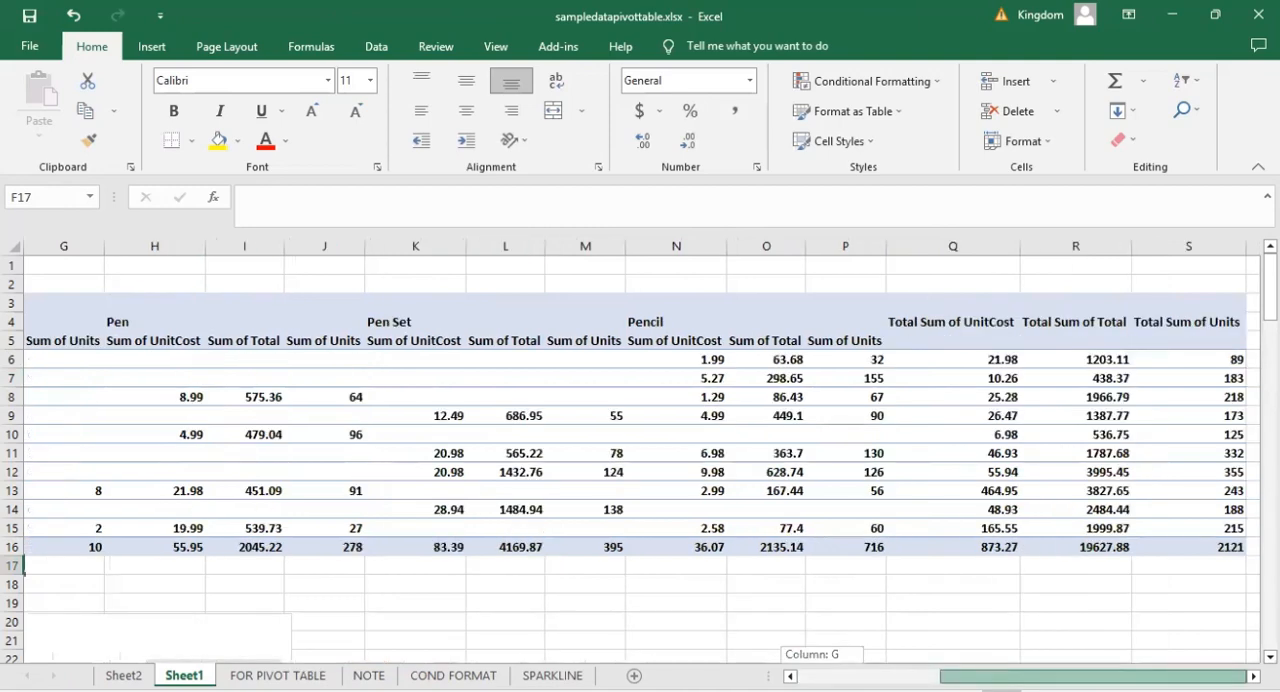
left_click_drag(1093, 677, 820, 662)
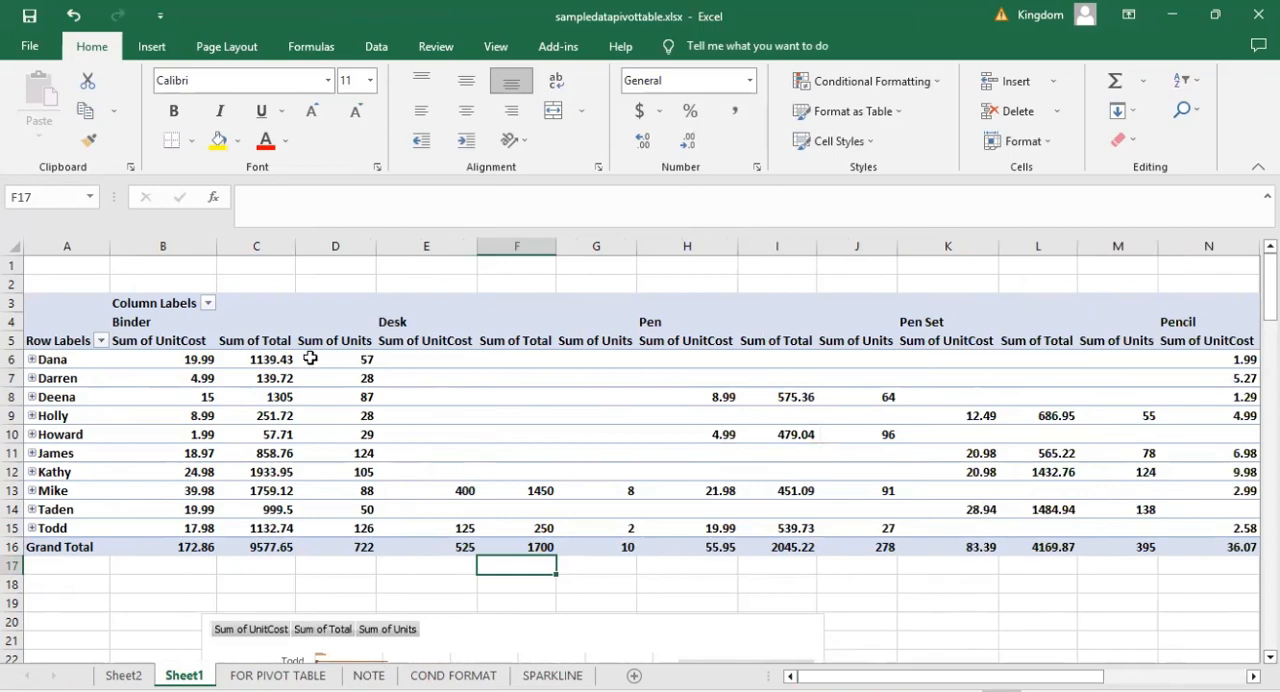
left_click(204, 436)
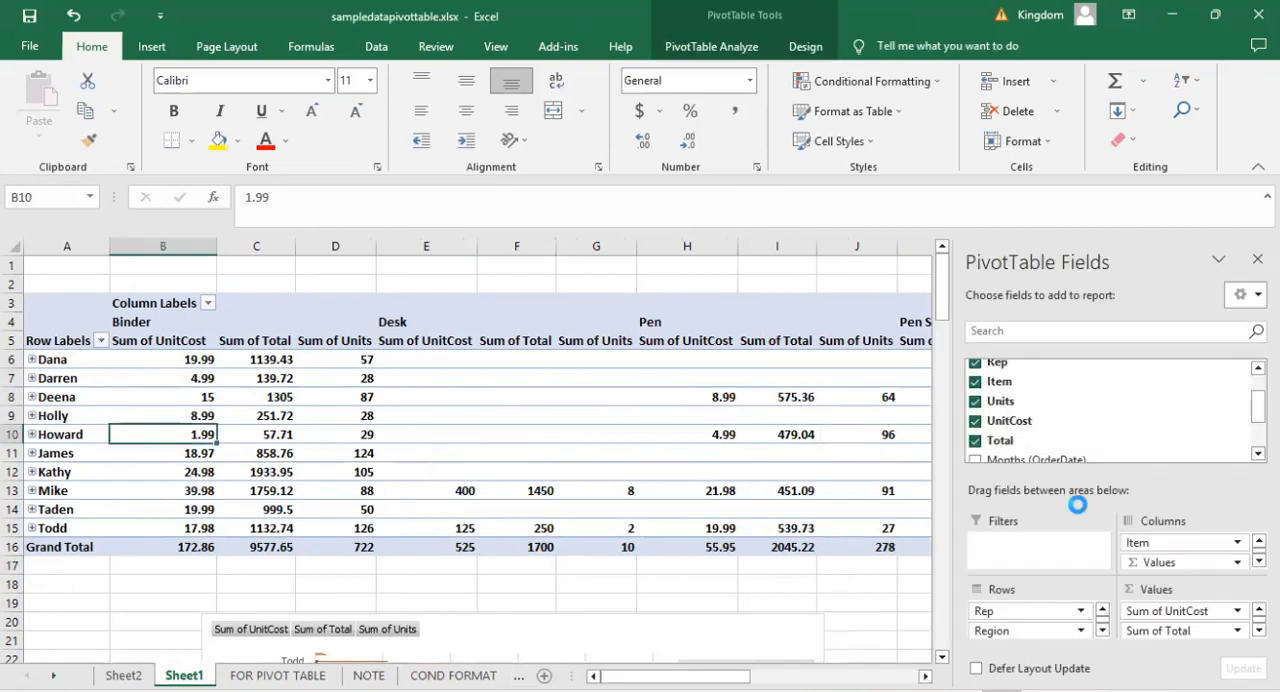
left_click(757, 624)
key("ctrl+z")
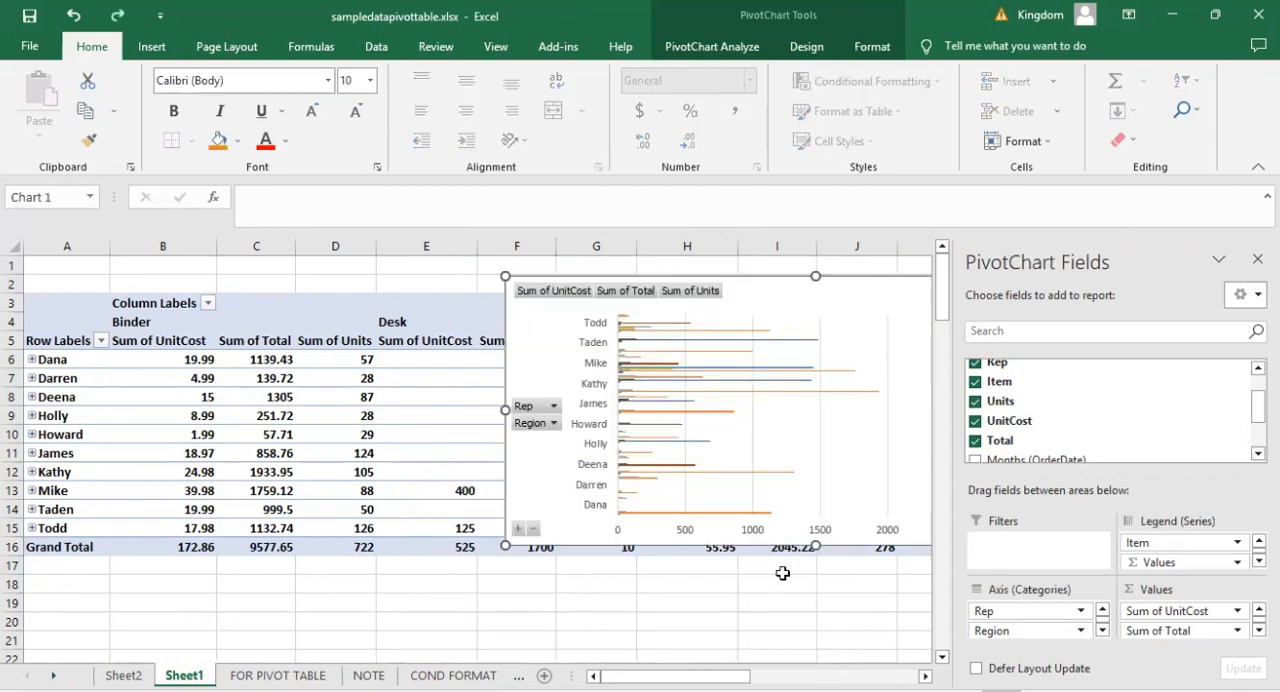
key("ctrl+z")
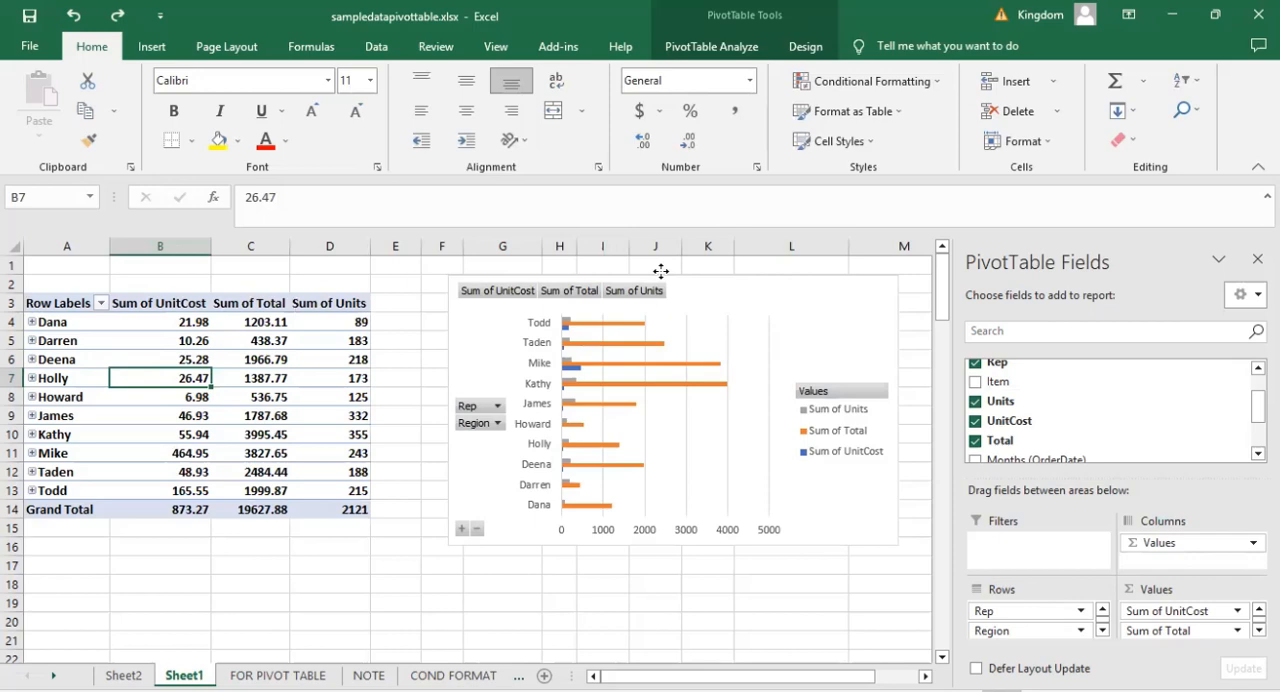
left_click_drag(712, 277, 661, 271)
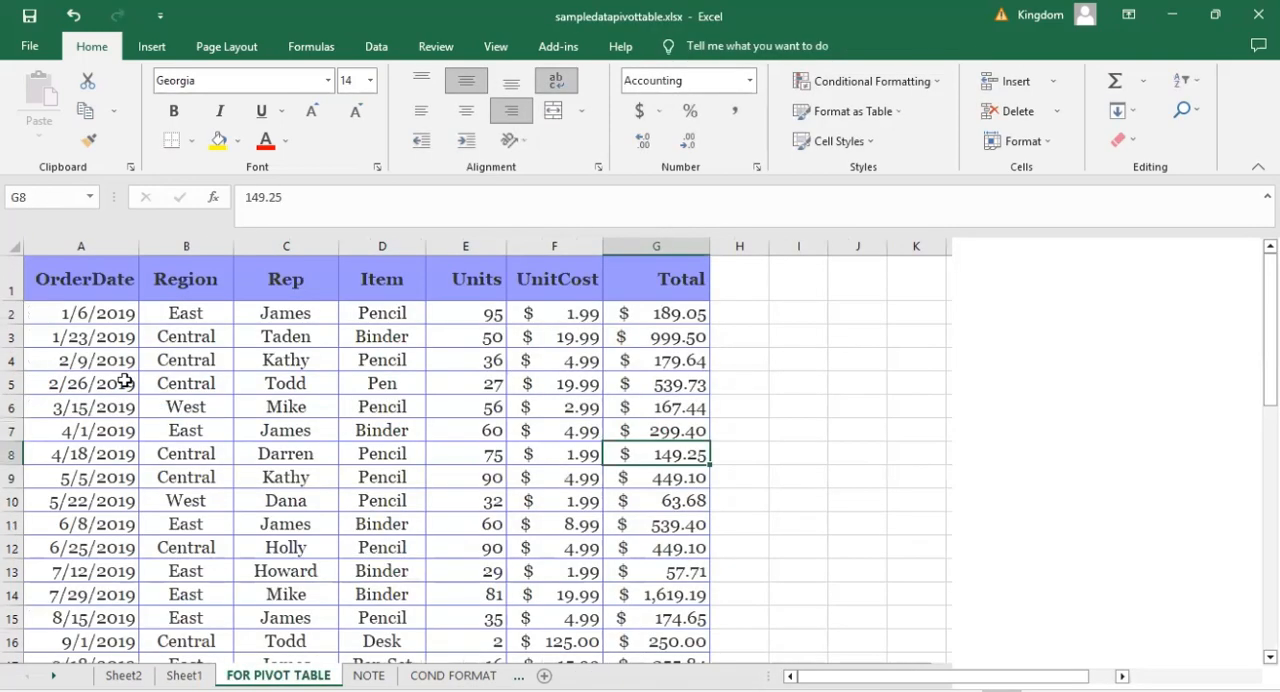
Create another PivotTable on a new worksheet from the range 'FOR PIVOT TABLE'!$A$1:$G$44.
left_click(152, 403)
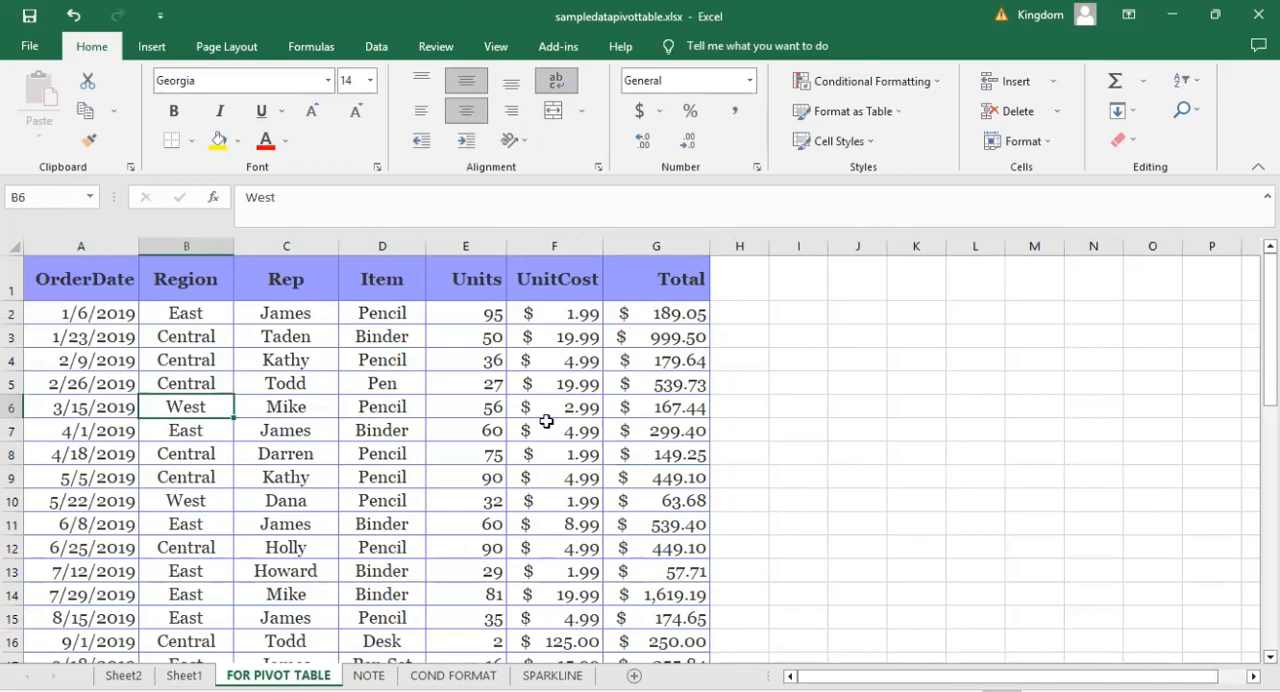
left_click(145, 55)
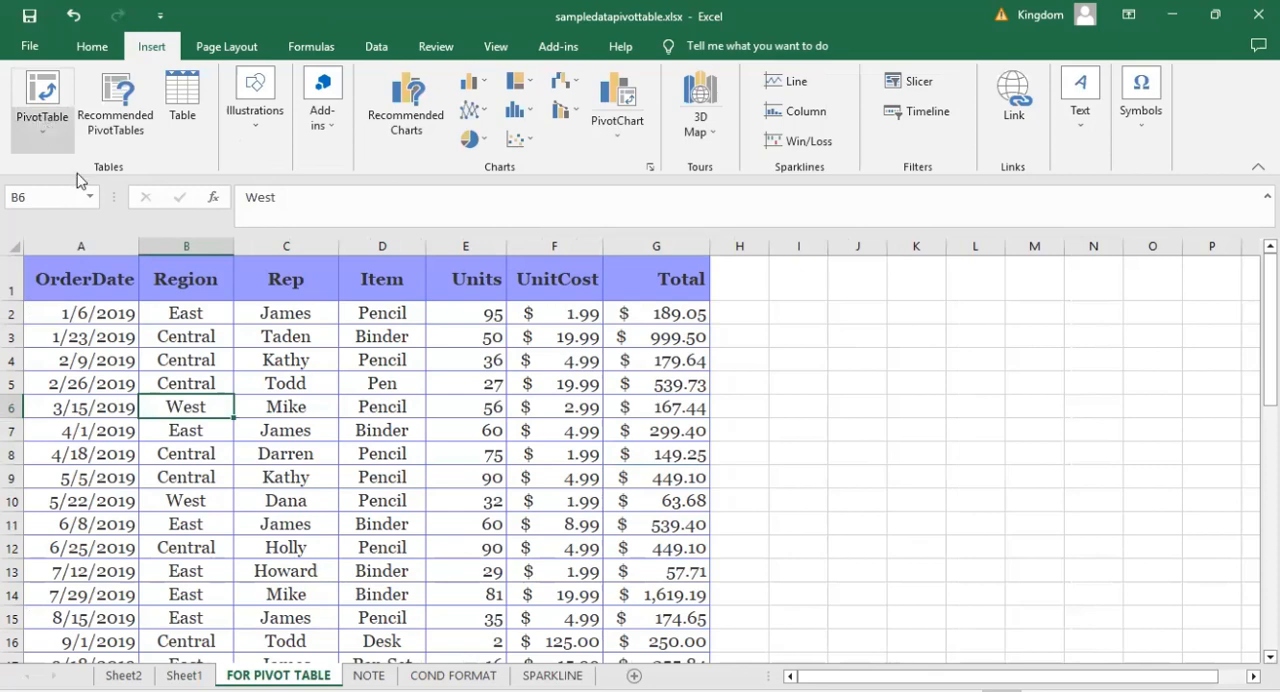
left_click(42, 130)
left_click(80, 172)
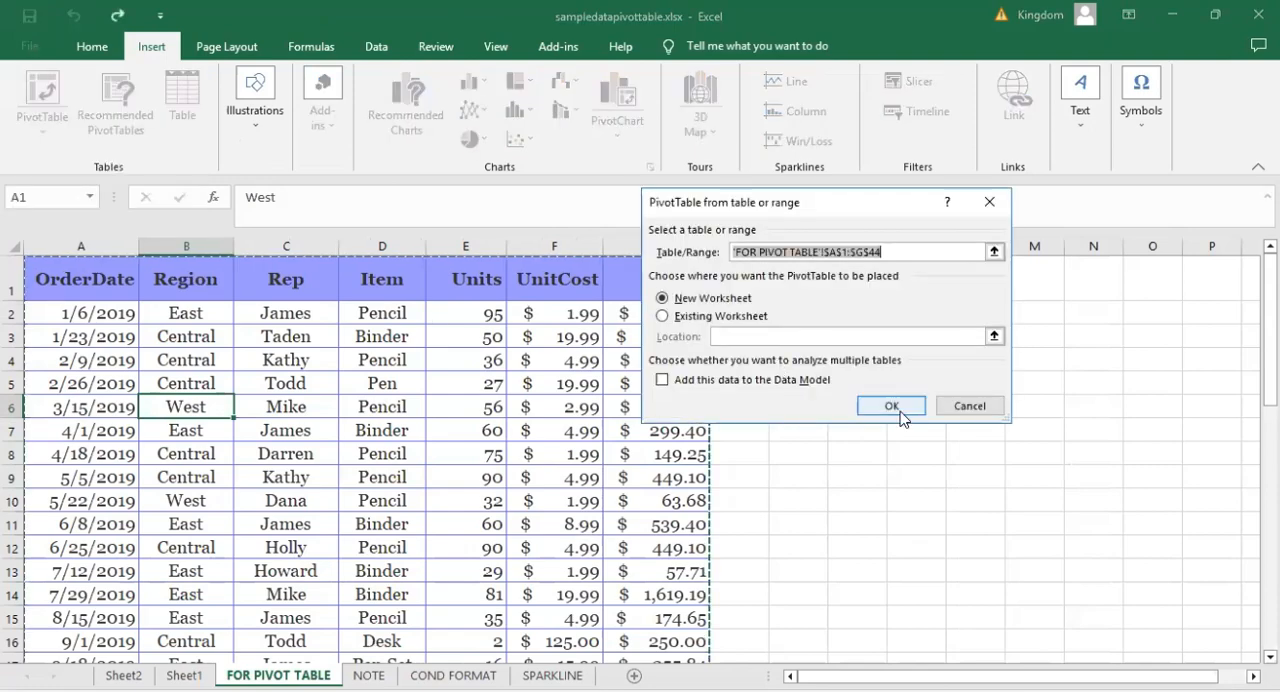
left_click(898, 408)
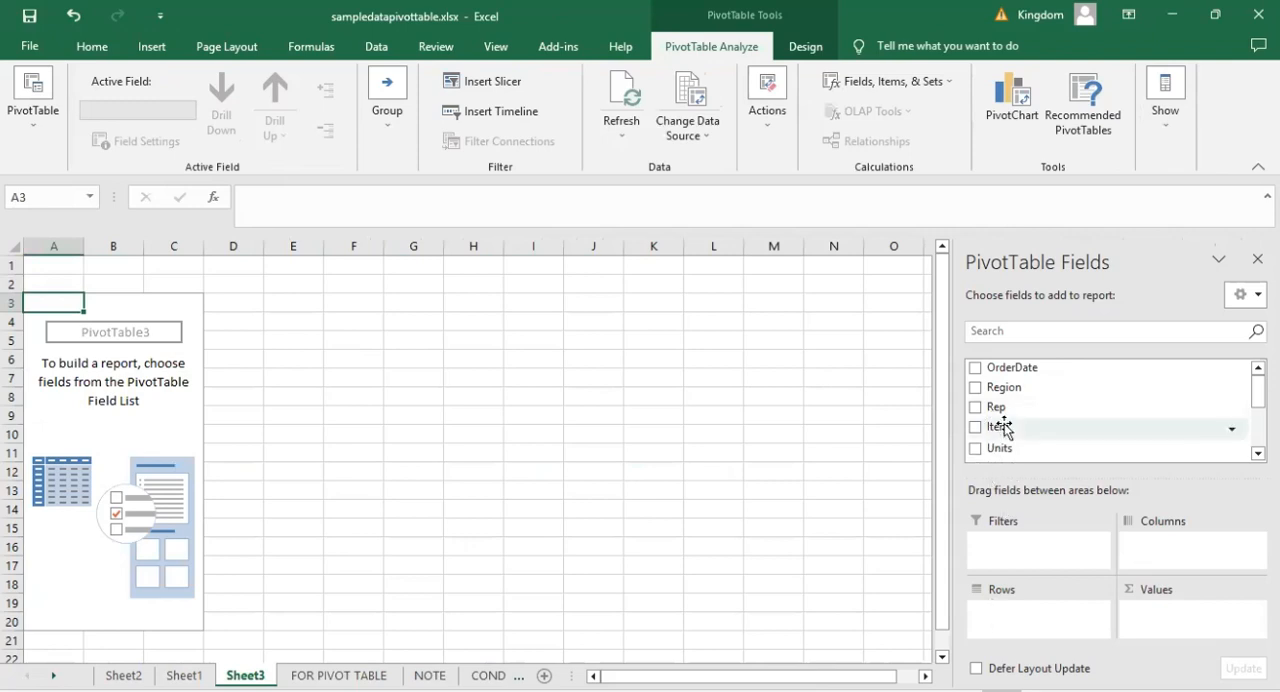
Add Item and, beneath it, Rep as row fields of the new PivotTable and look through the nested row labels.
left_click_drag(1003, 427, 1012, 617)
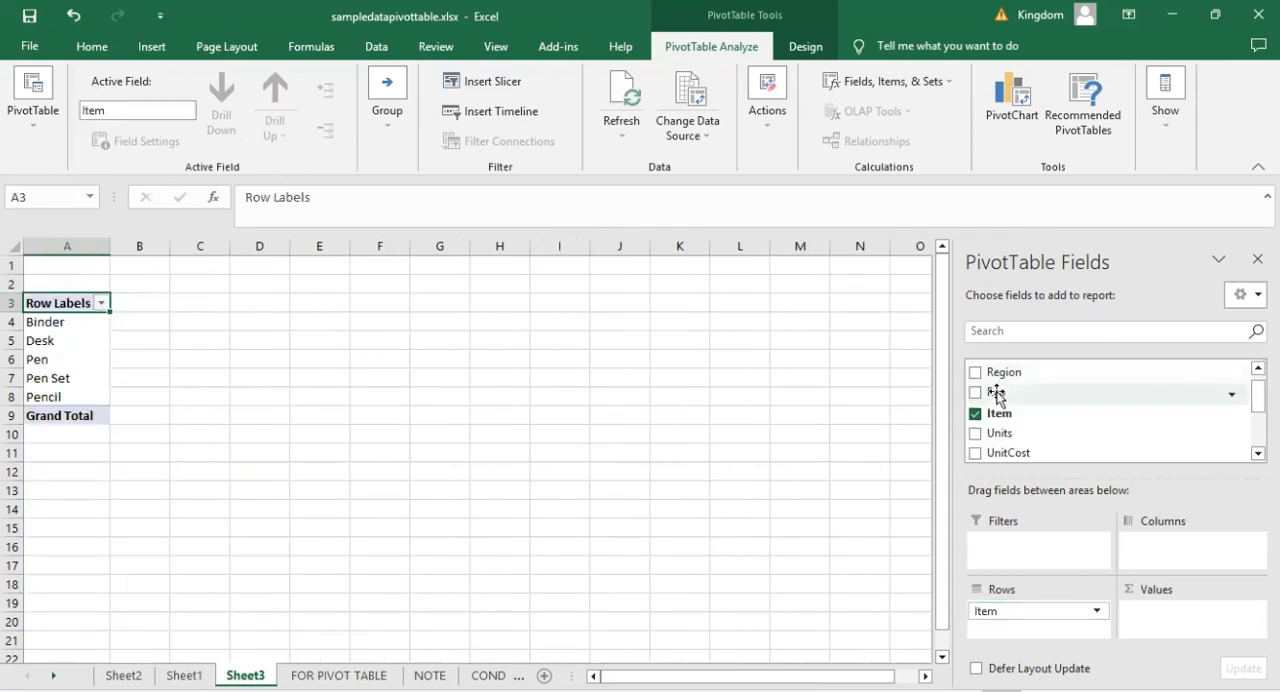
left_click_drag(997, 393, 1009, 629)
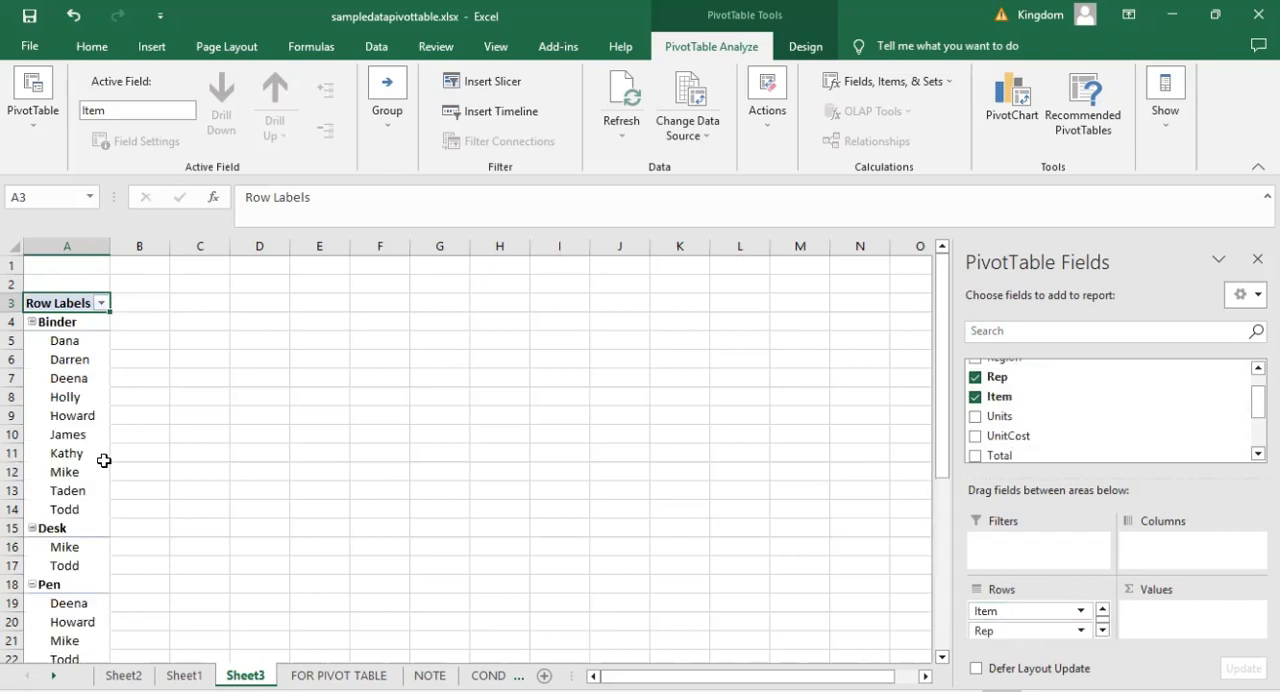
left_click(58, 389)
scroll(58, 389, "down", 3)
scroll(58, 389, "down", 5)
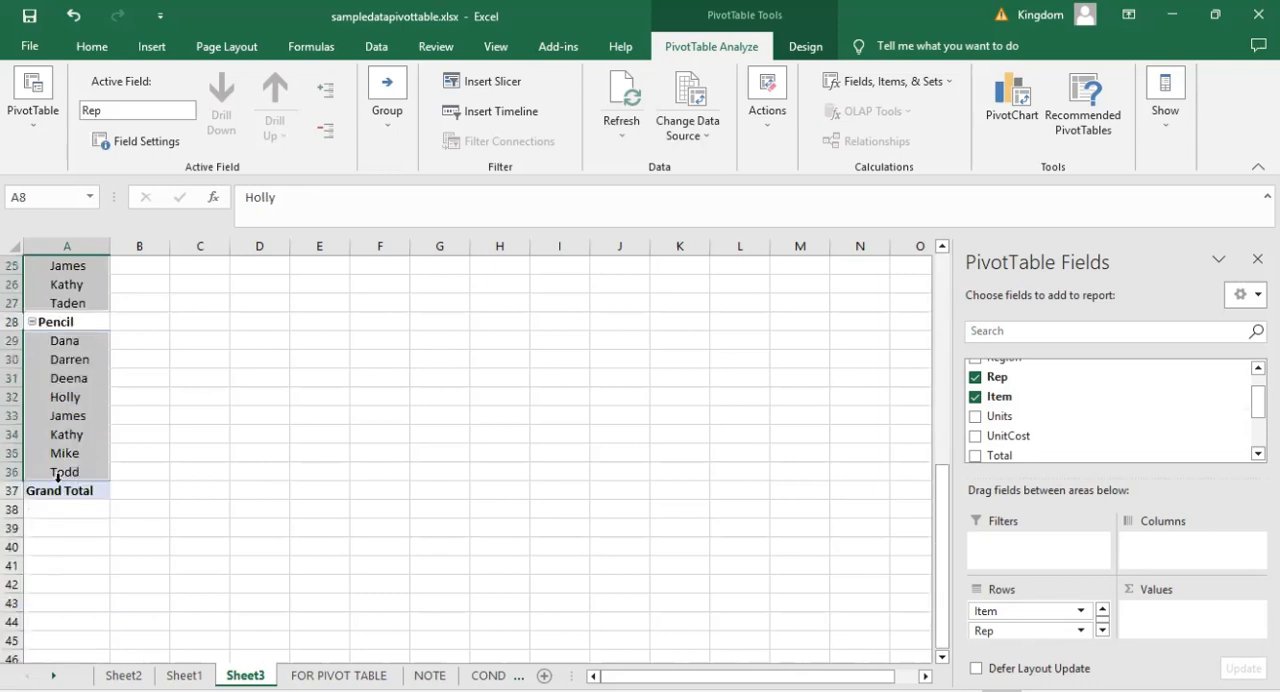
scroll(58, 476, "up", 2)
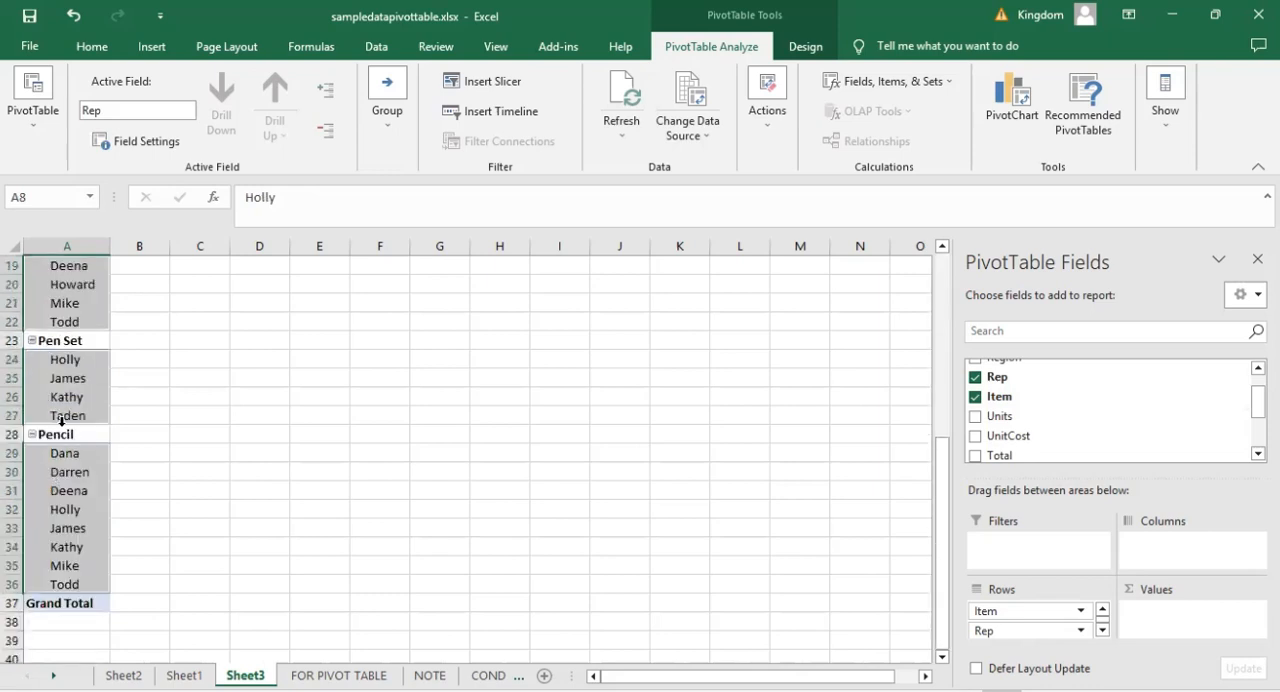
scroll(60, 420, "up", 6)
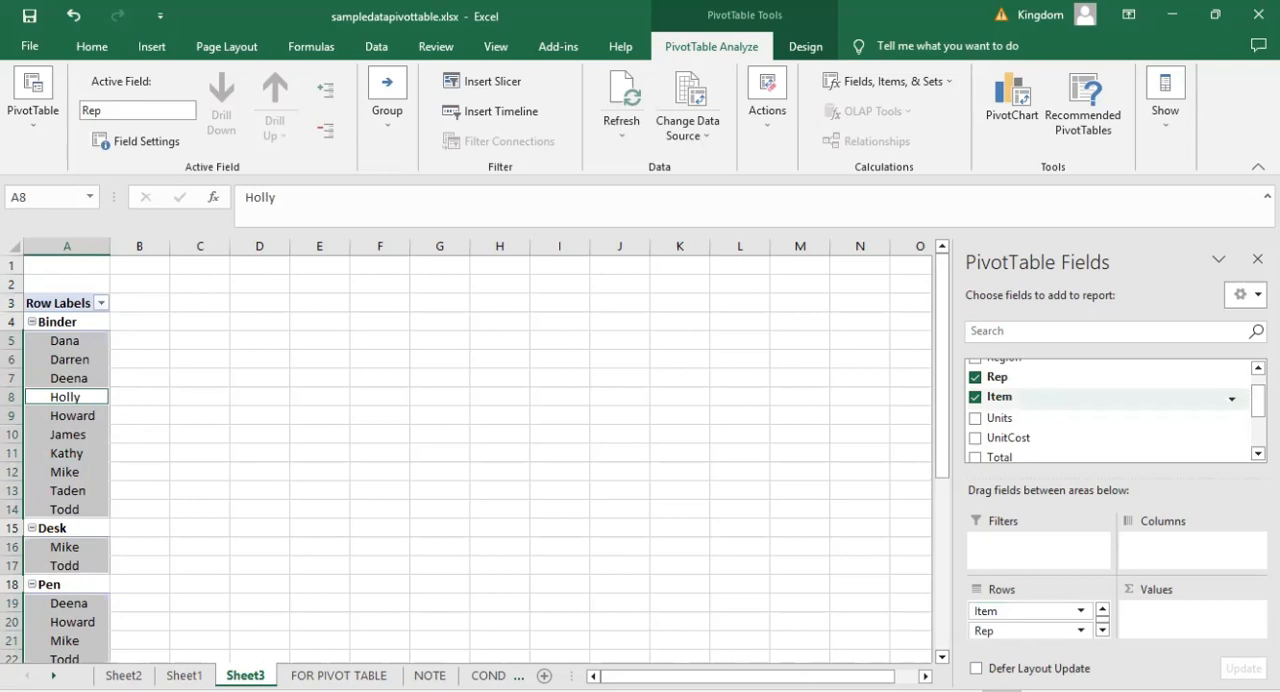
Add Total as the summed value of the new PivotTable and look through the sums per item and rep.
scroll(1108, 410, "up", 1)
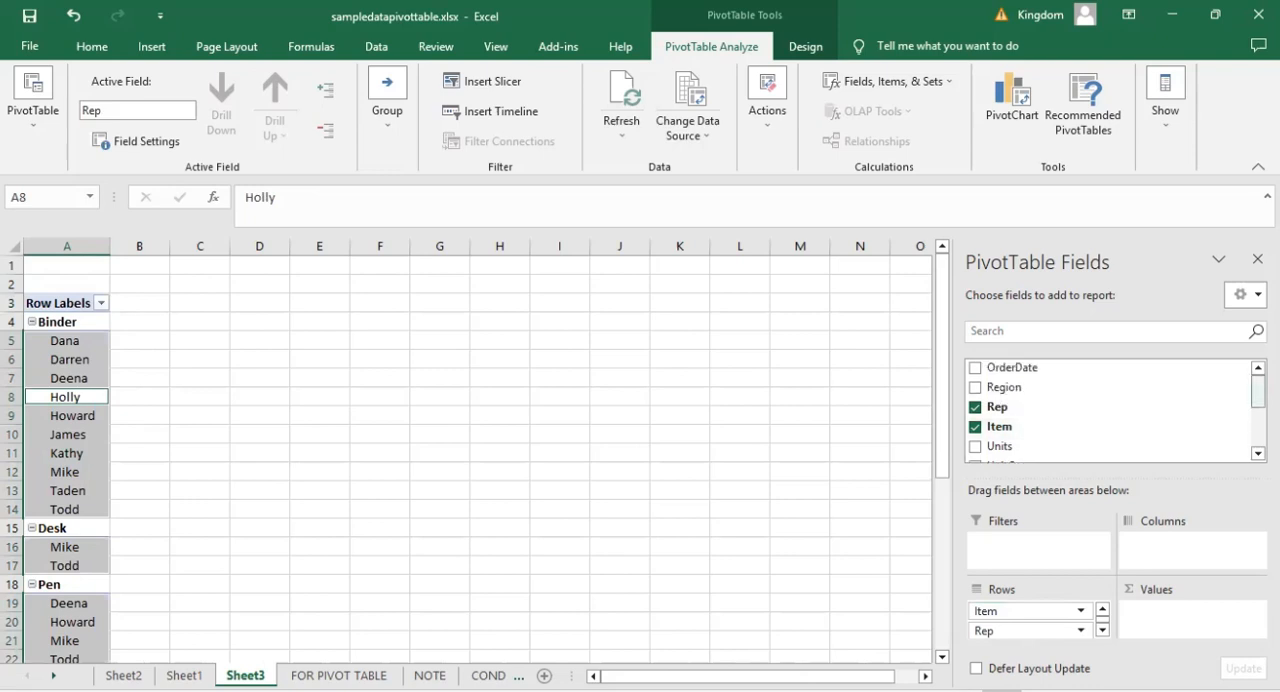
scroll(1005, 440, "down", 1)
left_click_drag(1000, 429, 1172, 553)
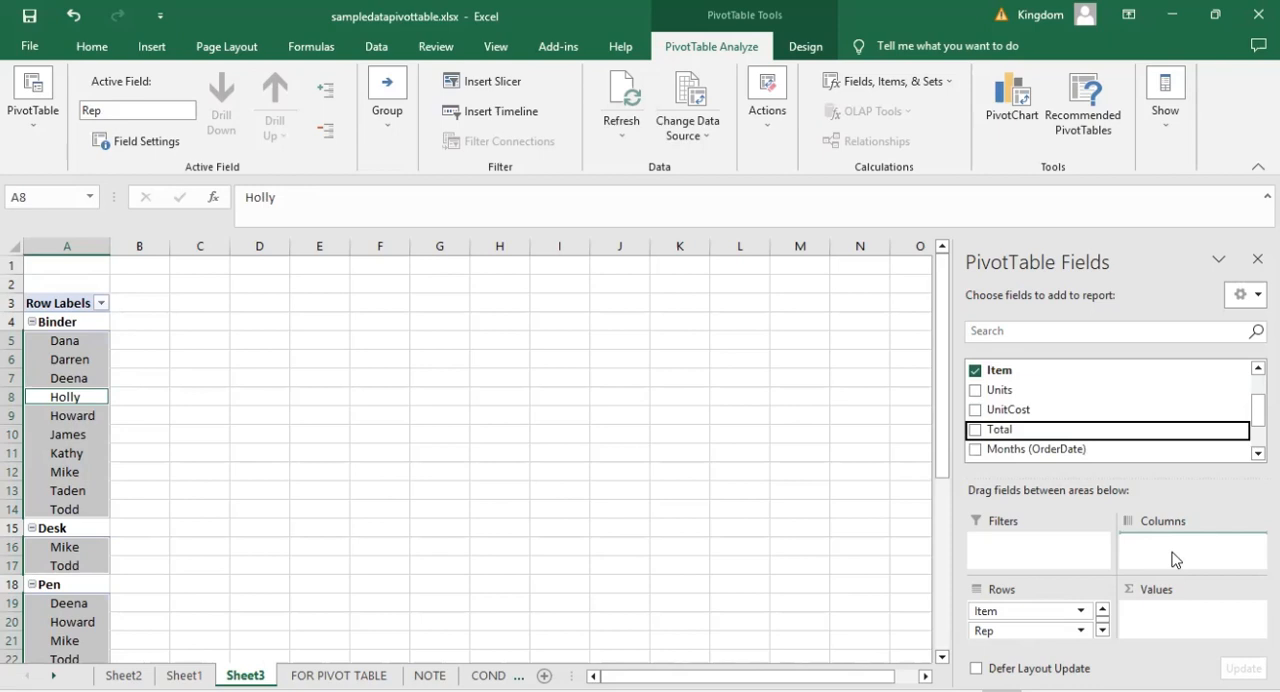
left_click_drag(1160, 542, 848, 517)
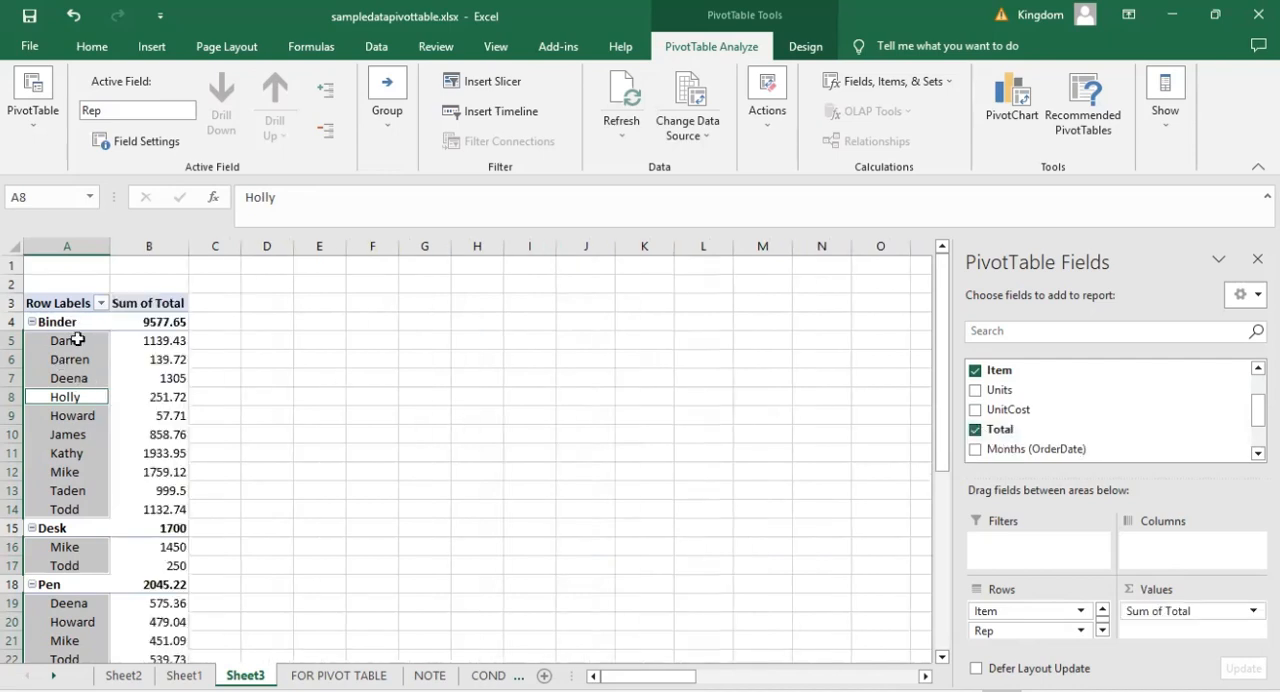
left_click(97, 342)
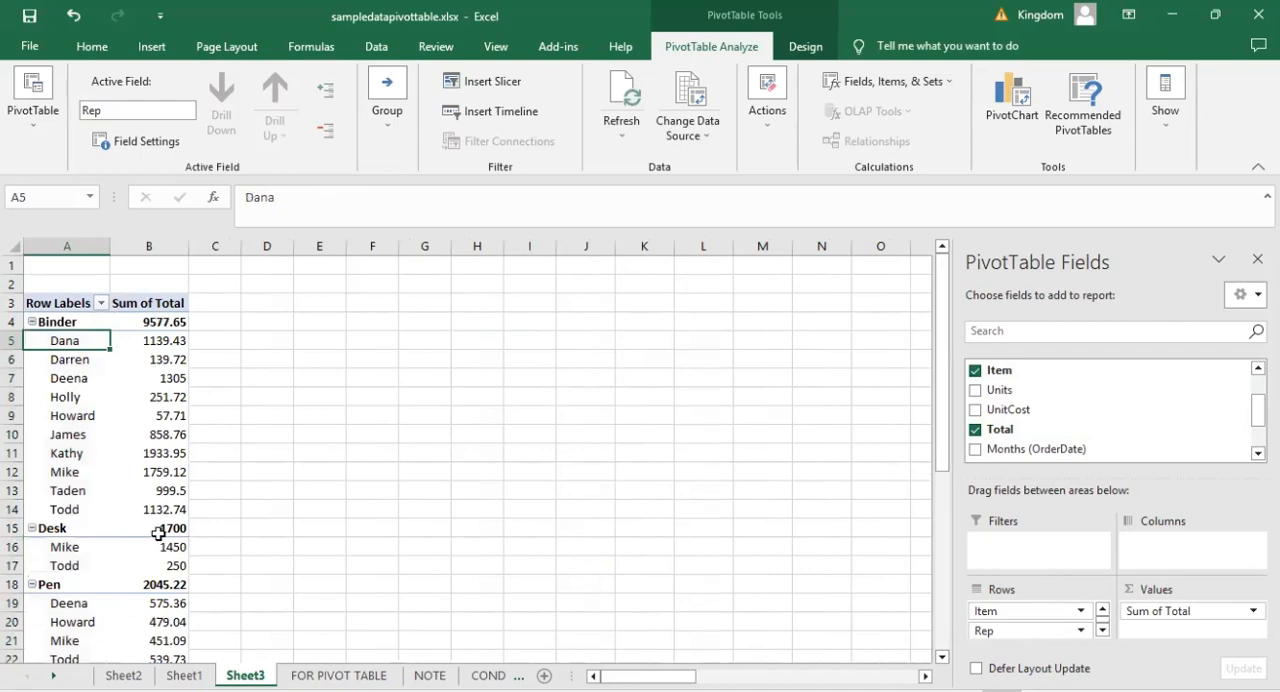
scroll(158, 533, "down", 6)
scroll(158, 533, "up", 2)
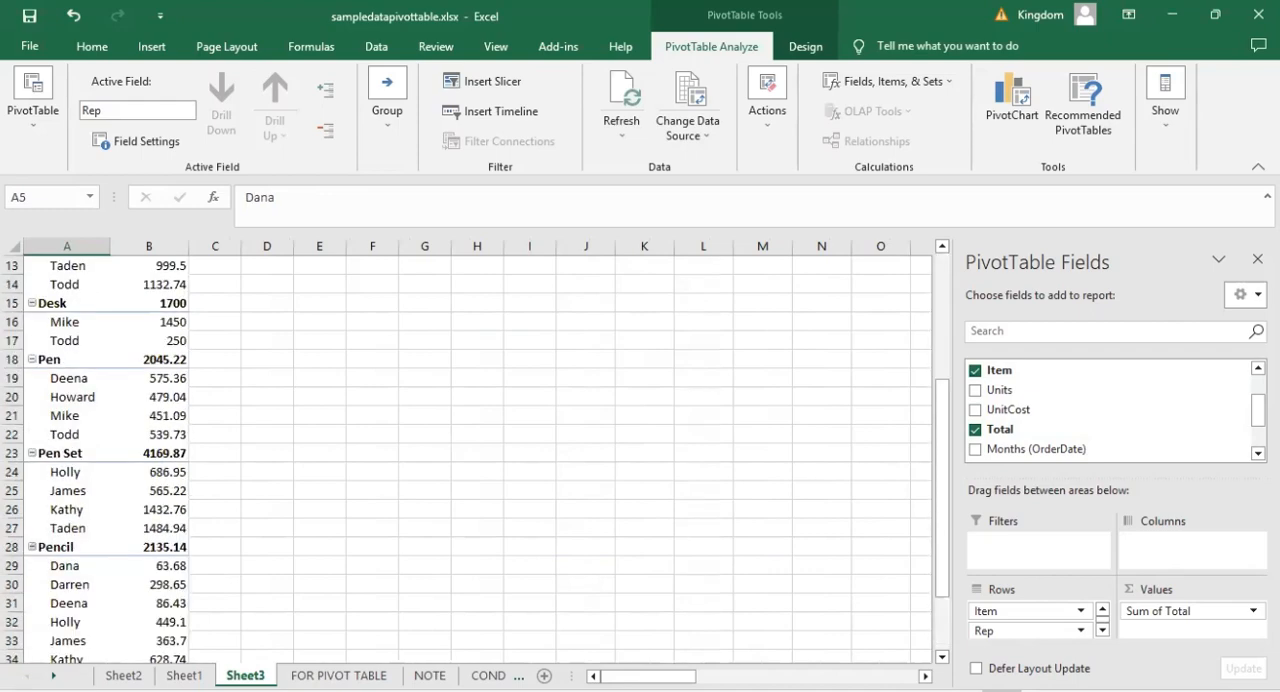
Try adding Years (OrderDate) to the new PivotTable's rows and remove it again.
scroll(1170, 415, "down", 1)
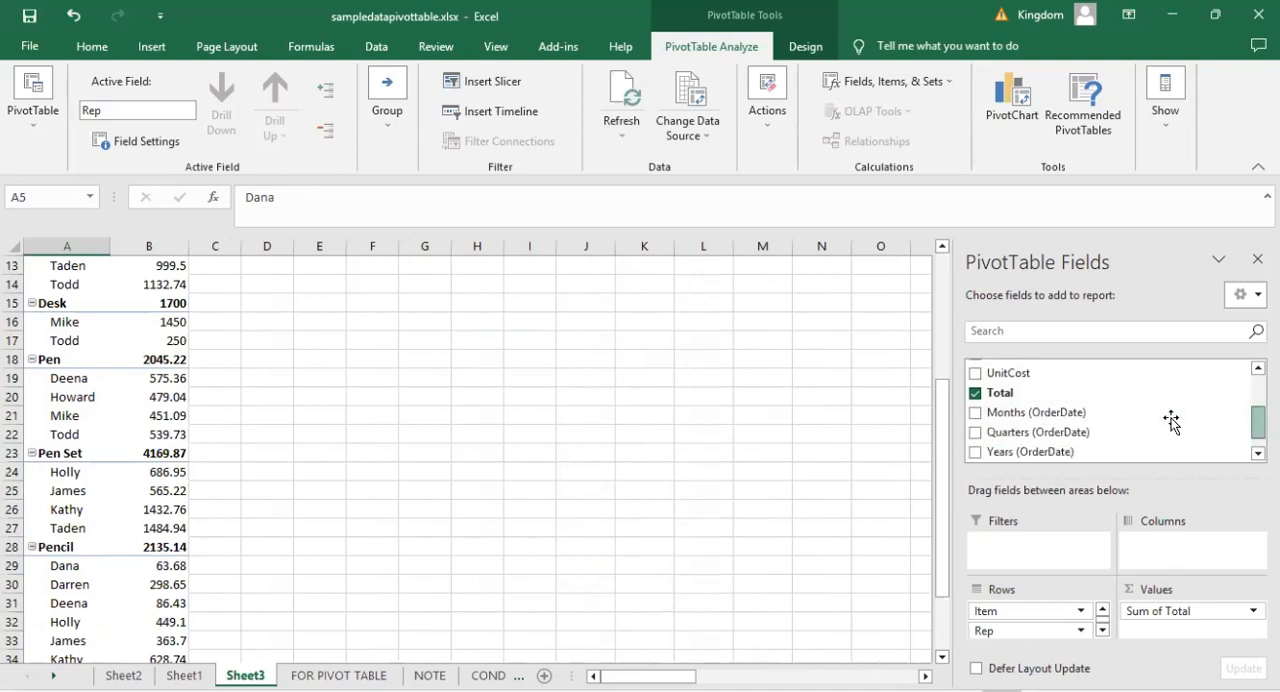
left_click(976, 452)
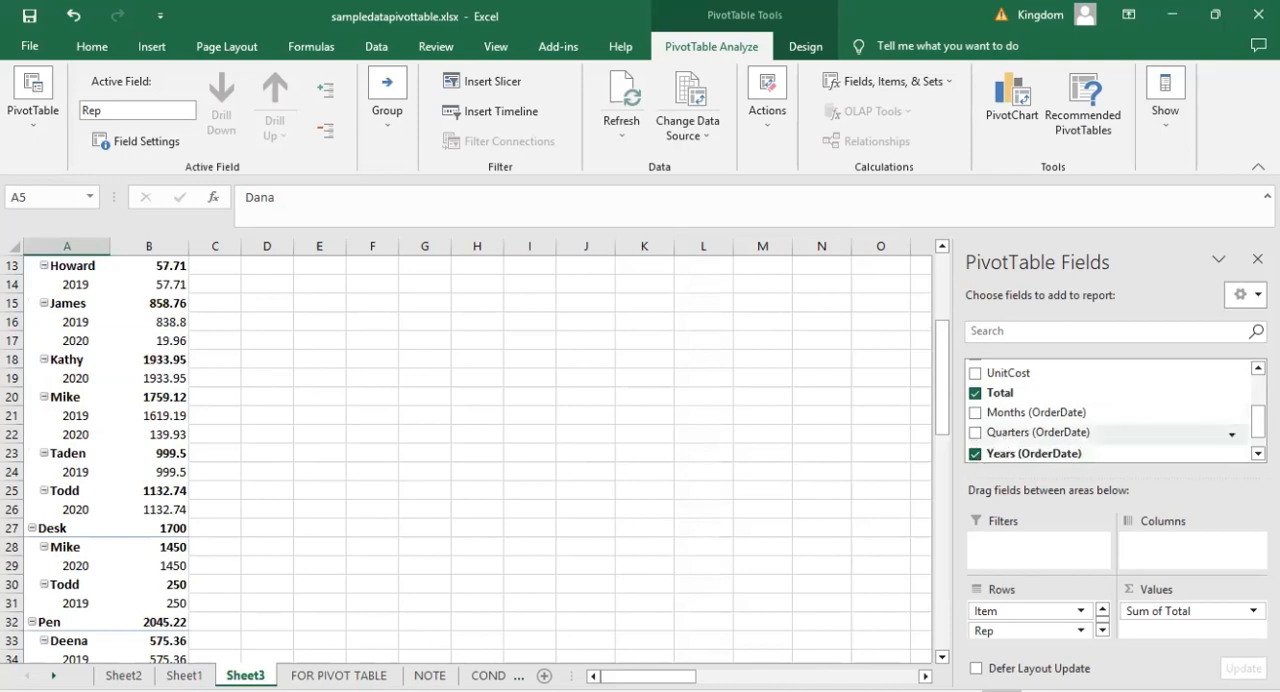
left_click(975, 453)
left_click_drag(1258, 423, 1258, 422)
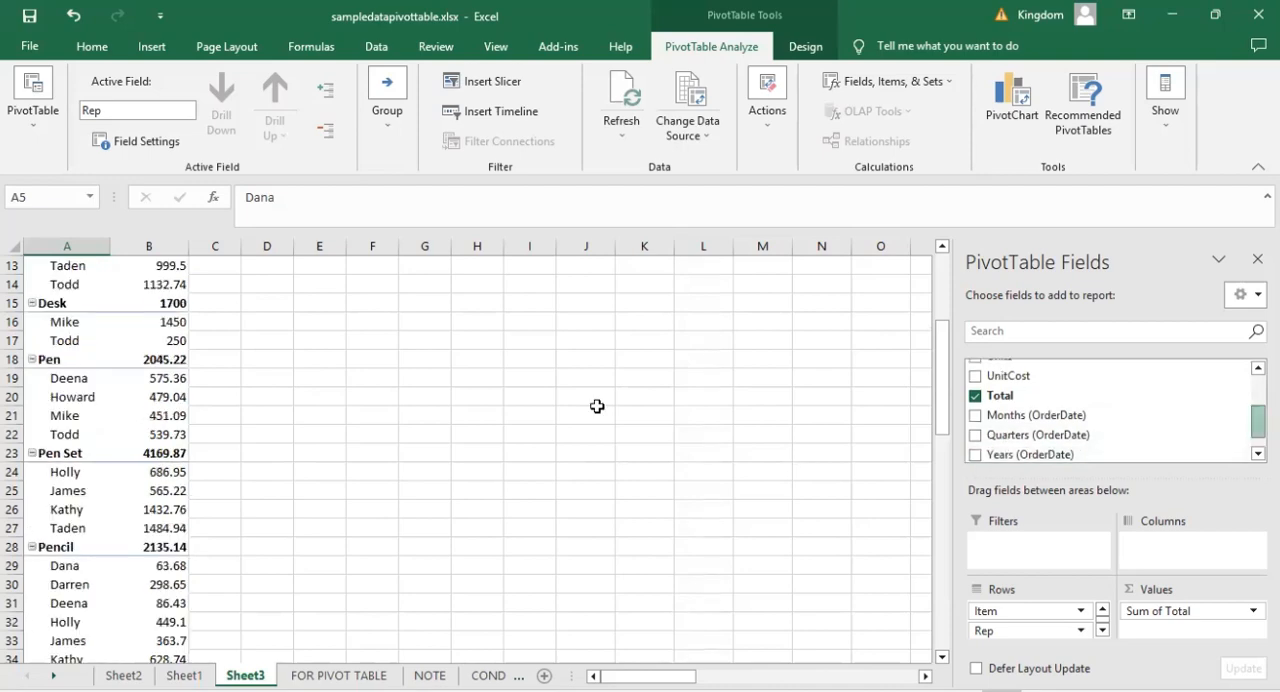
scroll(387, 450, "up", 4)
left_click(387, 450)
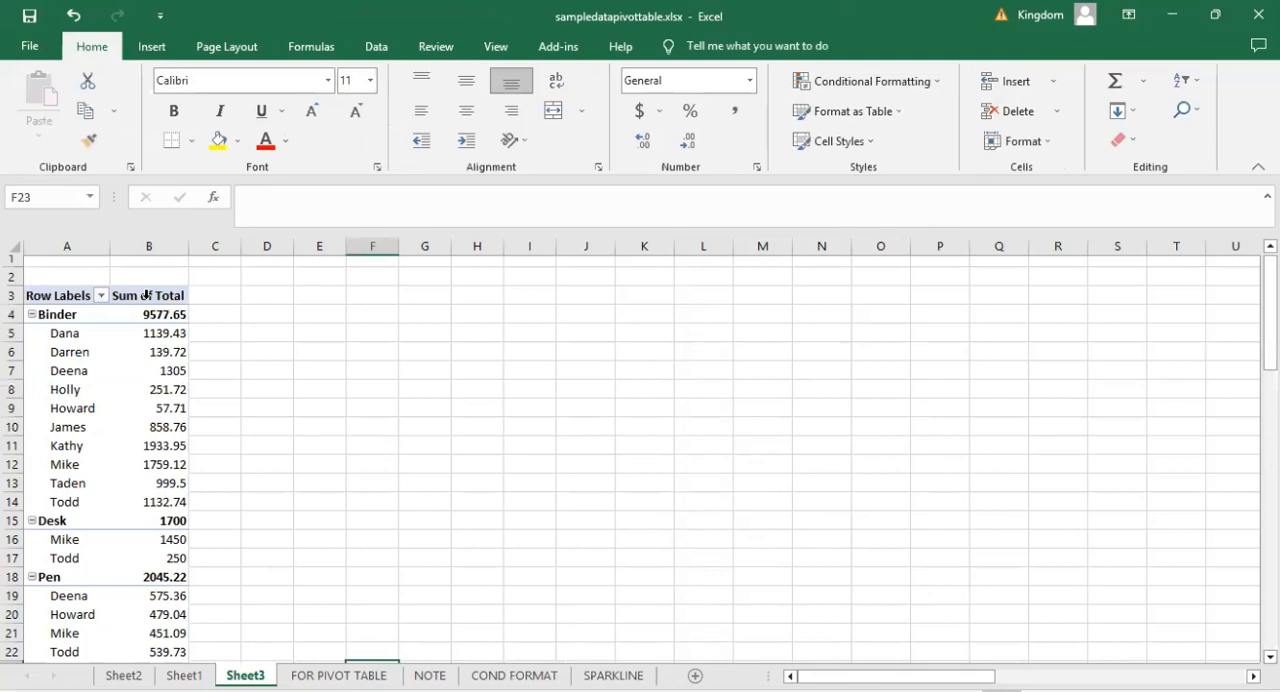
left_click(303, 384)
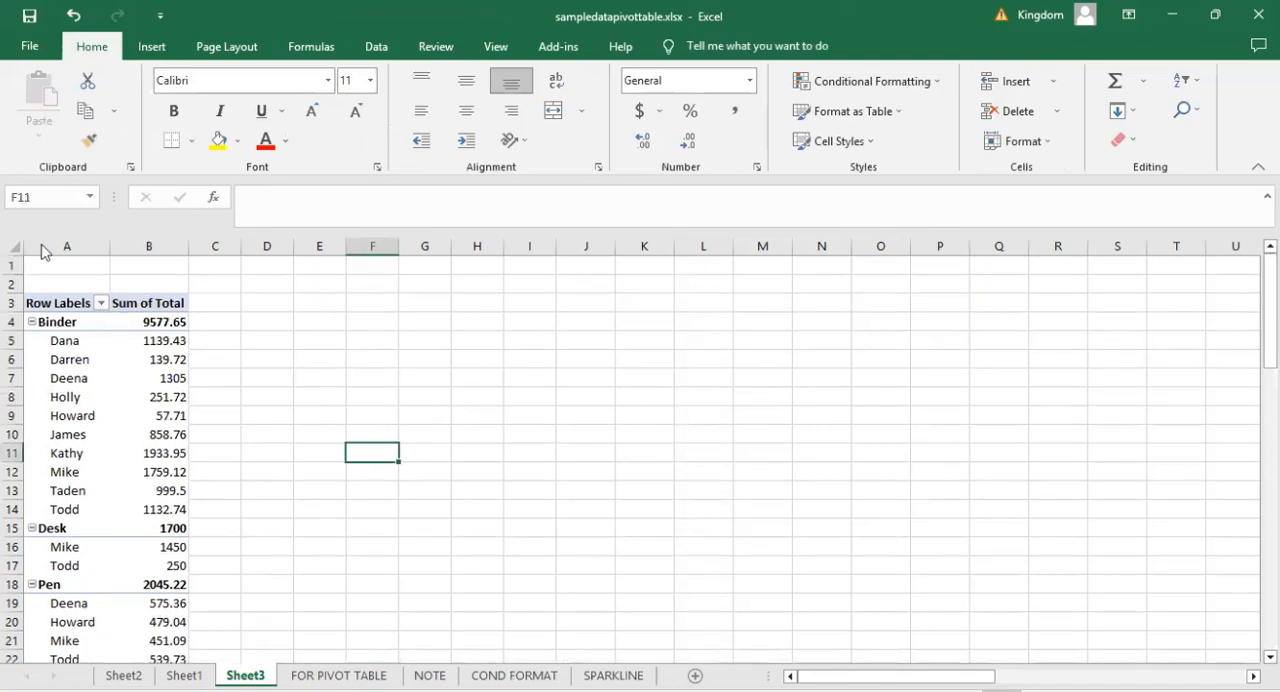
left_click(150, 47)
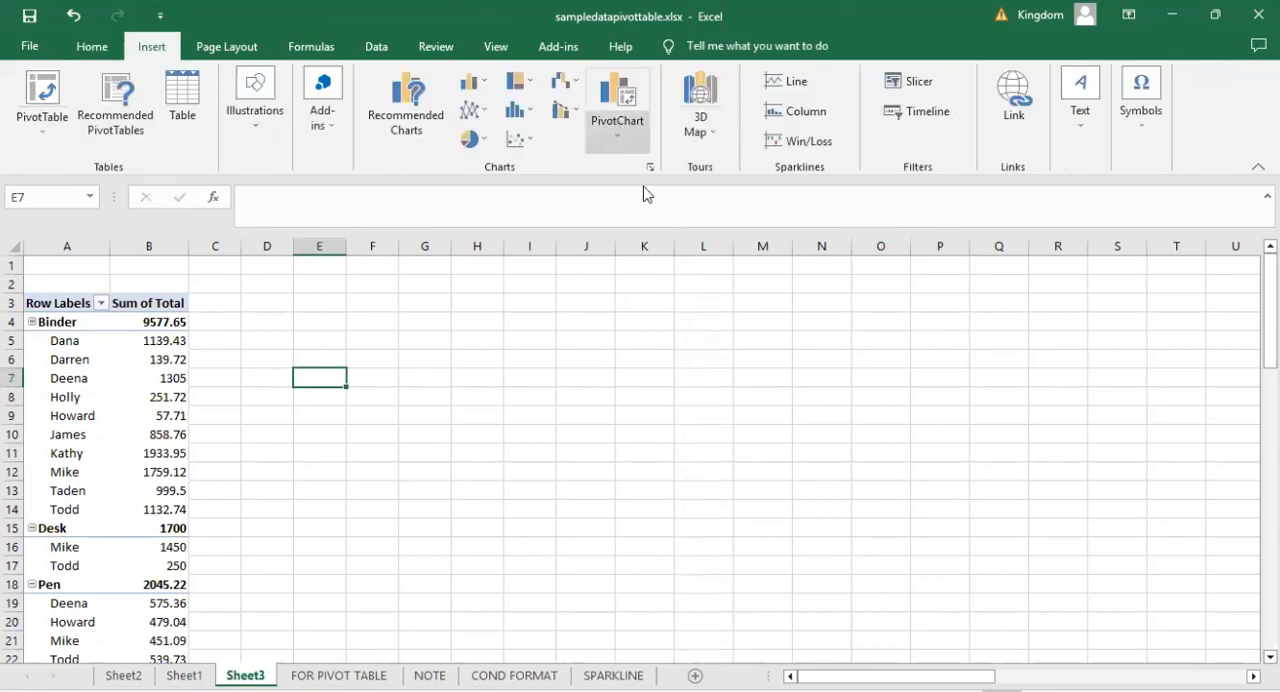
left_click(620, 138)
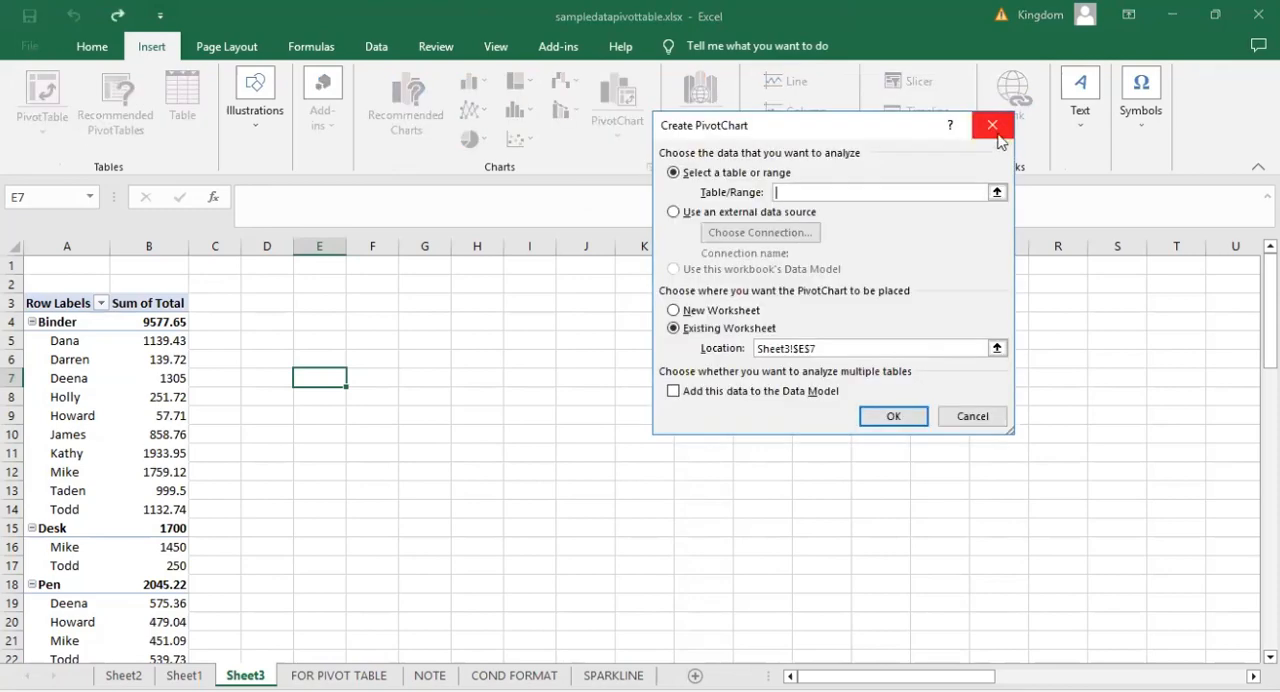
left_click(997, 131)
left_click(314, 396)
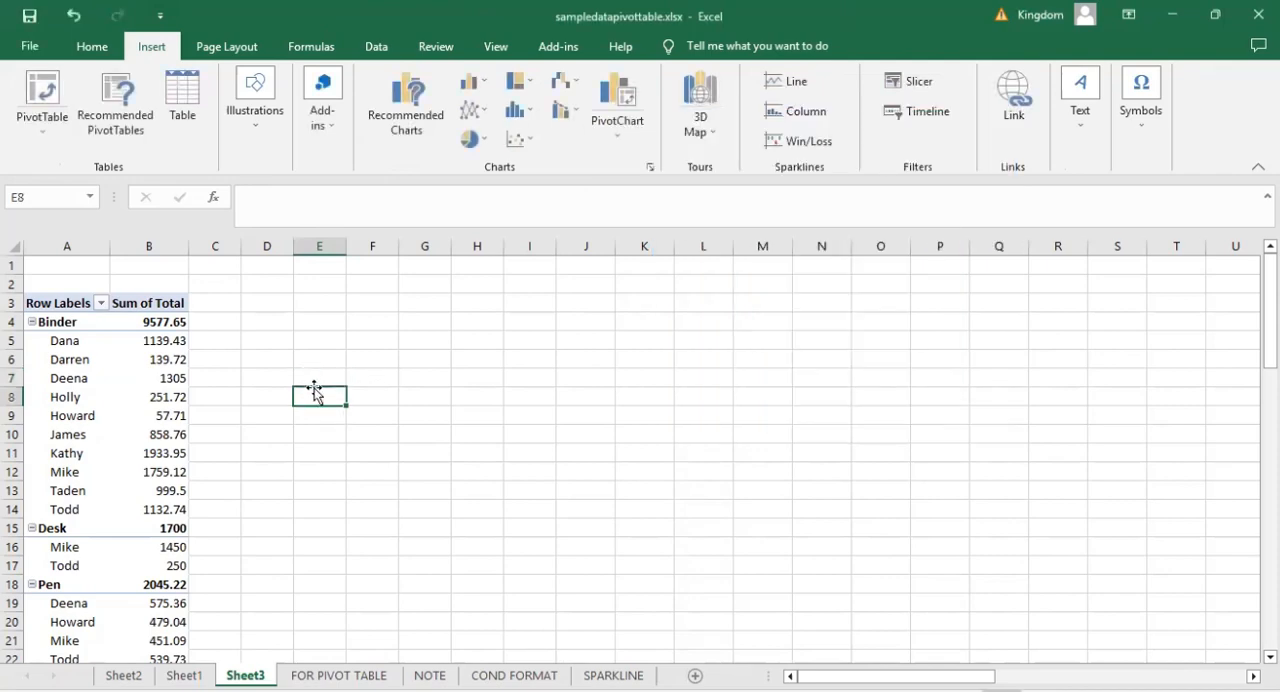
left_click(317, 380)
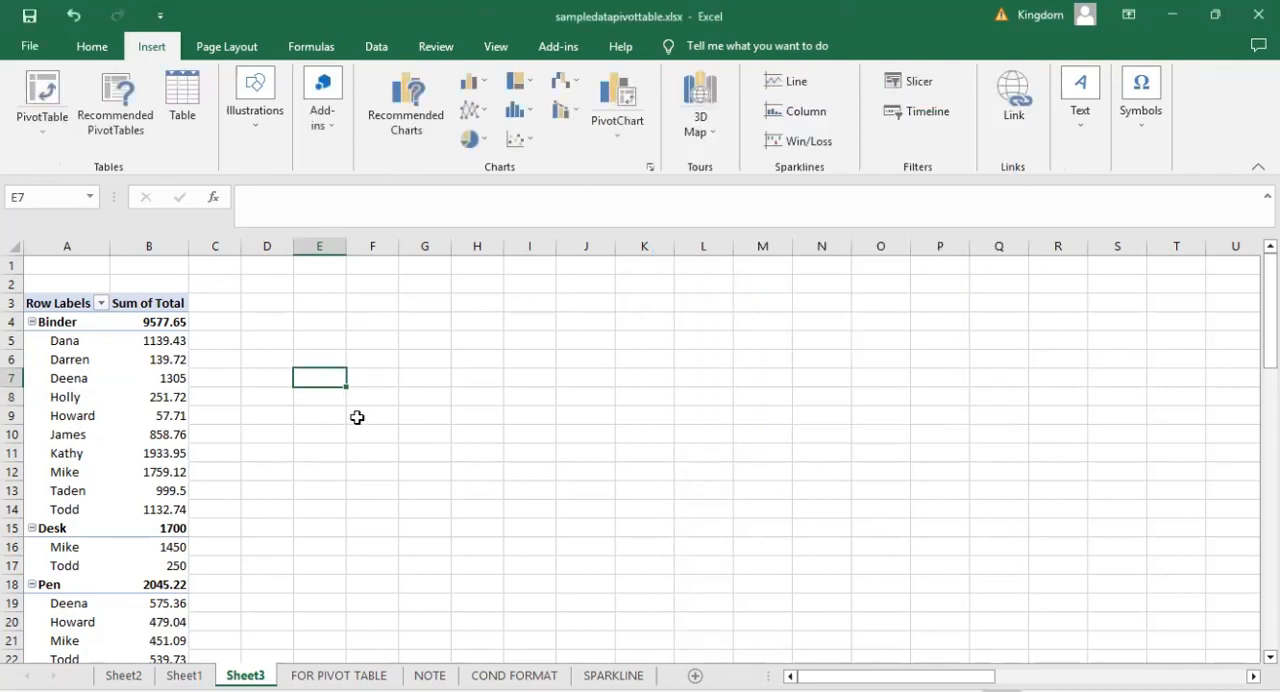
Insert a Clustered Column PivotChart from the item and rep PivotTable and place it beside the table, starting at column F.
left_click(150, 363)
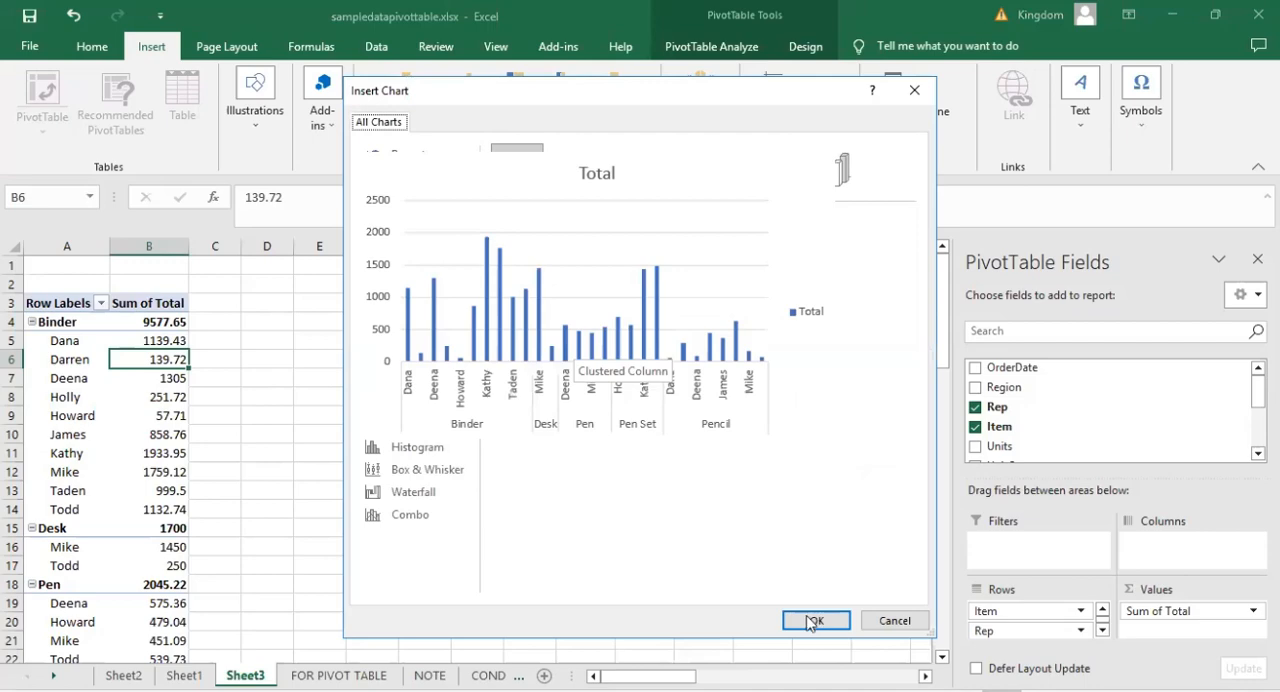
left_click(807, 616)
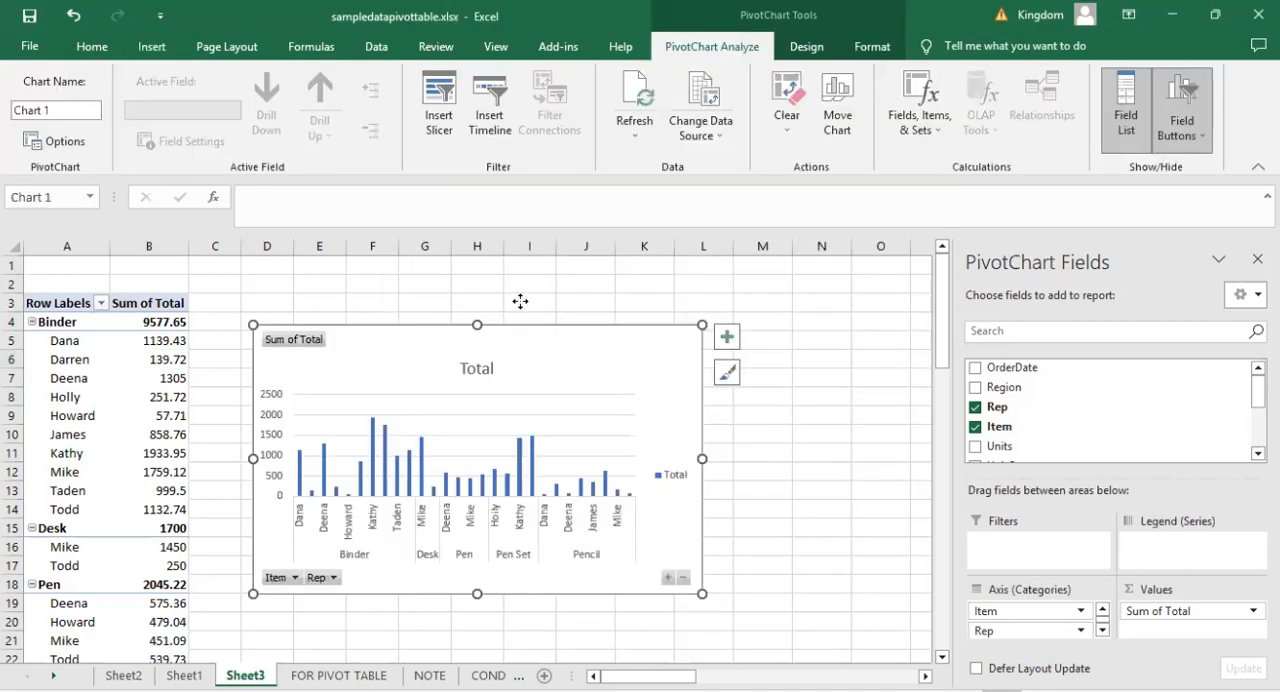
left_click_drag(336, 403, 444, 370)
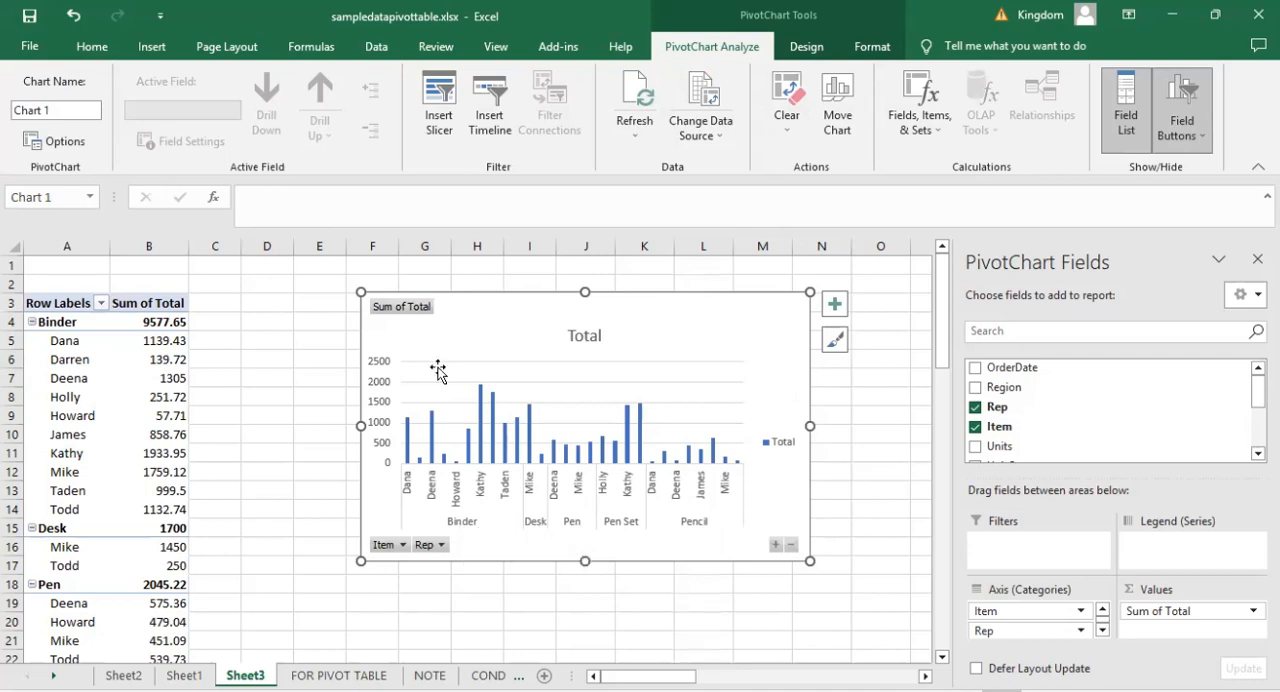
left_click(314, 299)
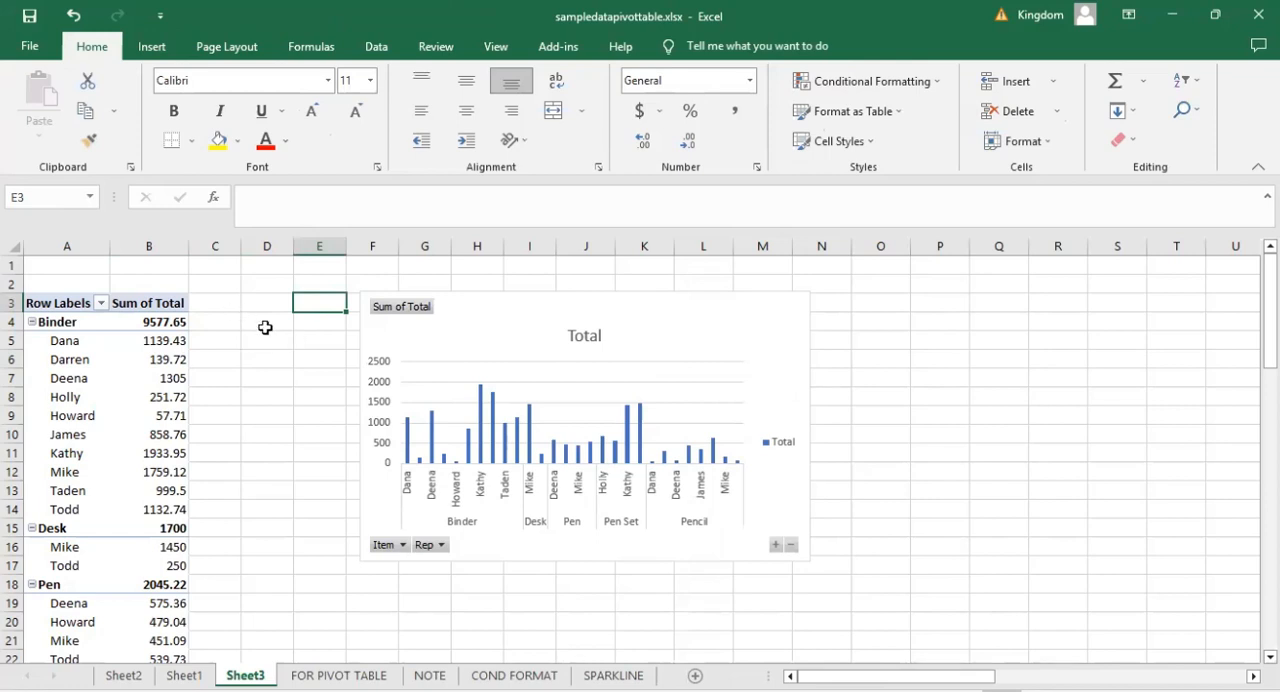
left_click(258, 380)
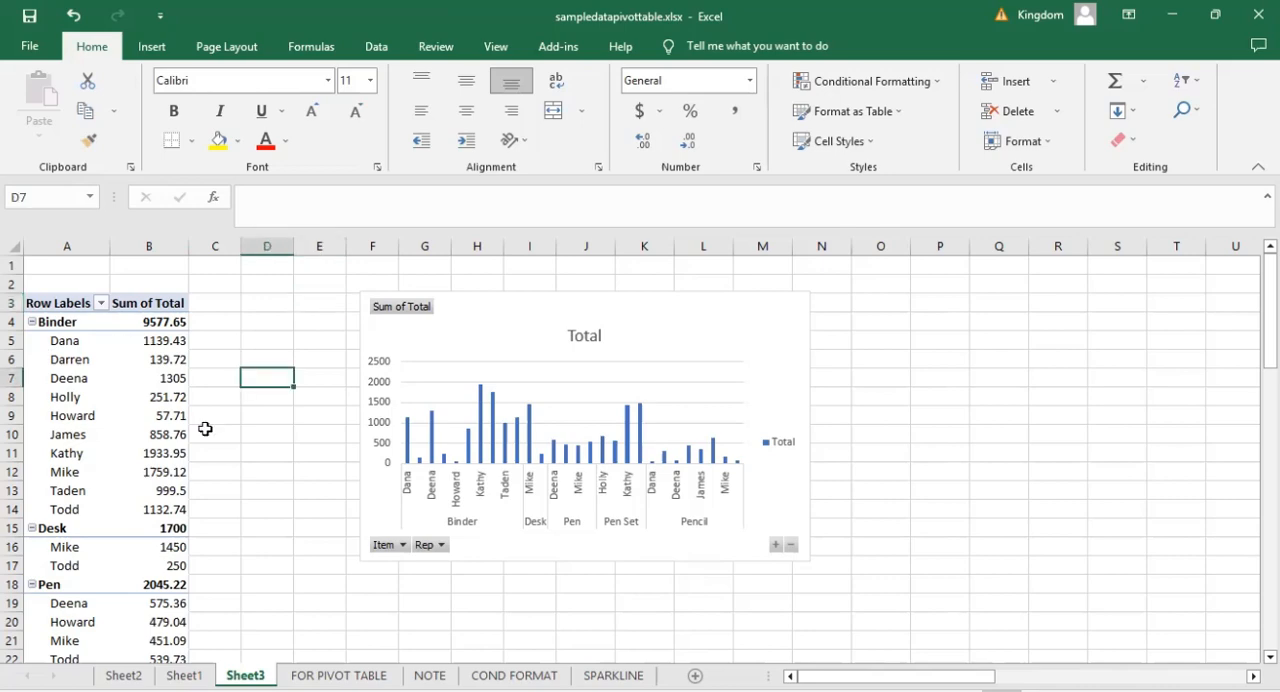
left_click(310, 476)
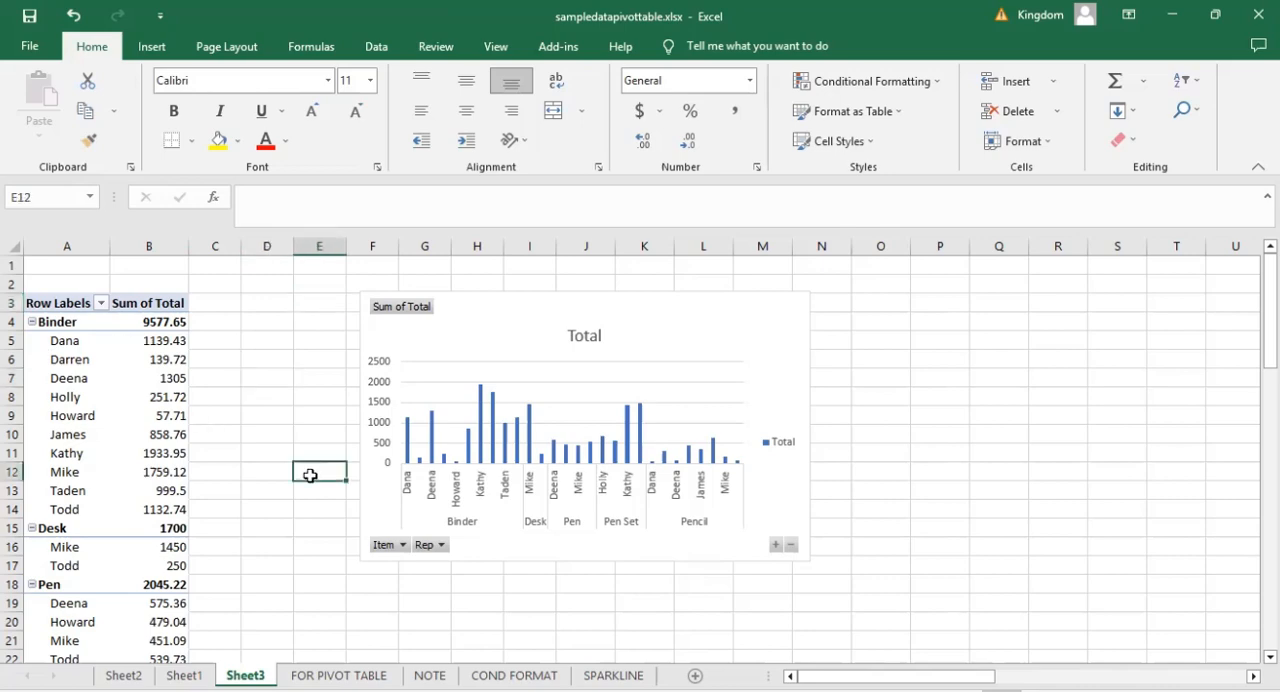
Toggle the rep rows under Pen in the PivotTable several times and leave the Pen group collapsed.
scroll(310, 476, "down", 3)
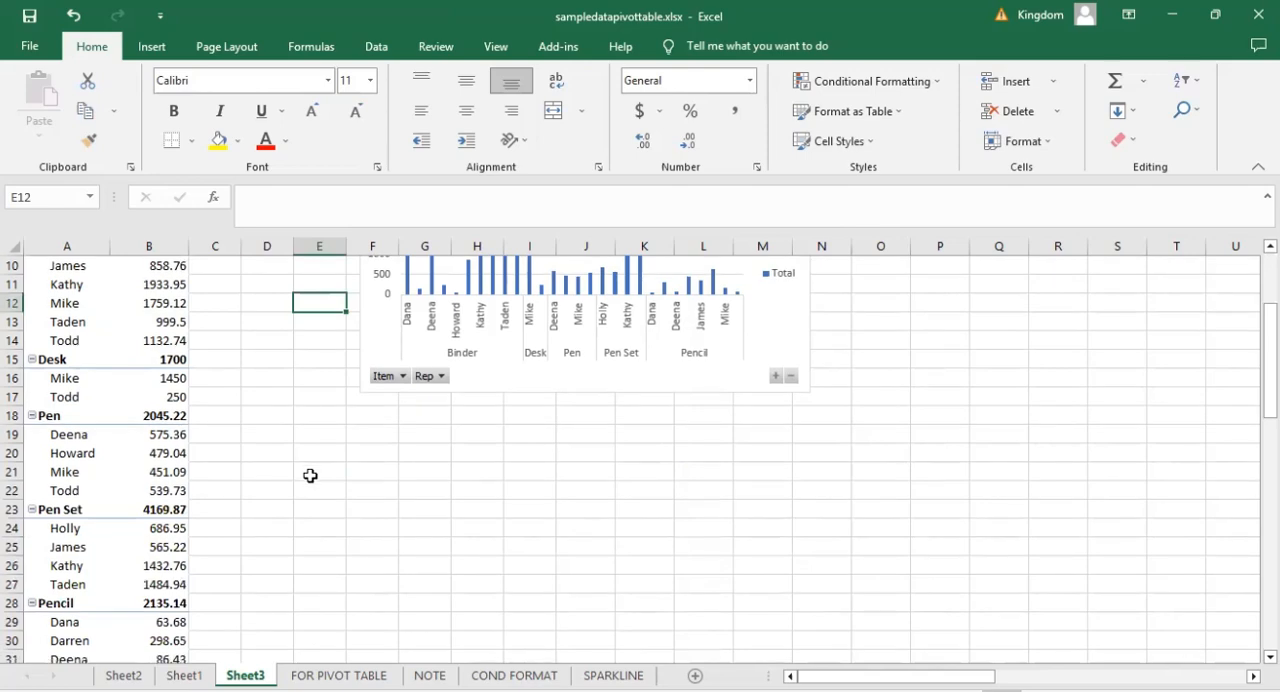
left_click(32, 416)
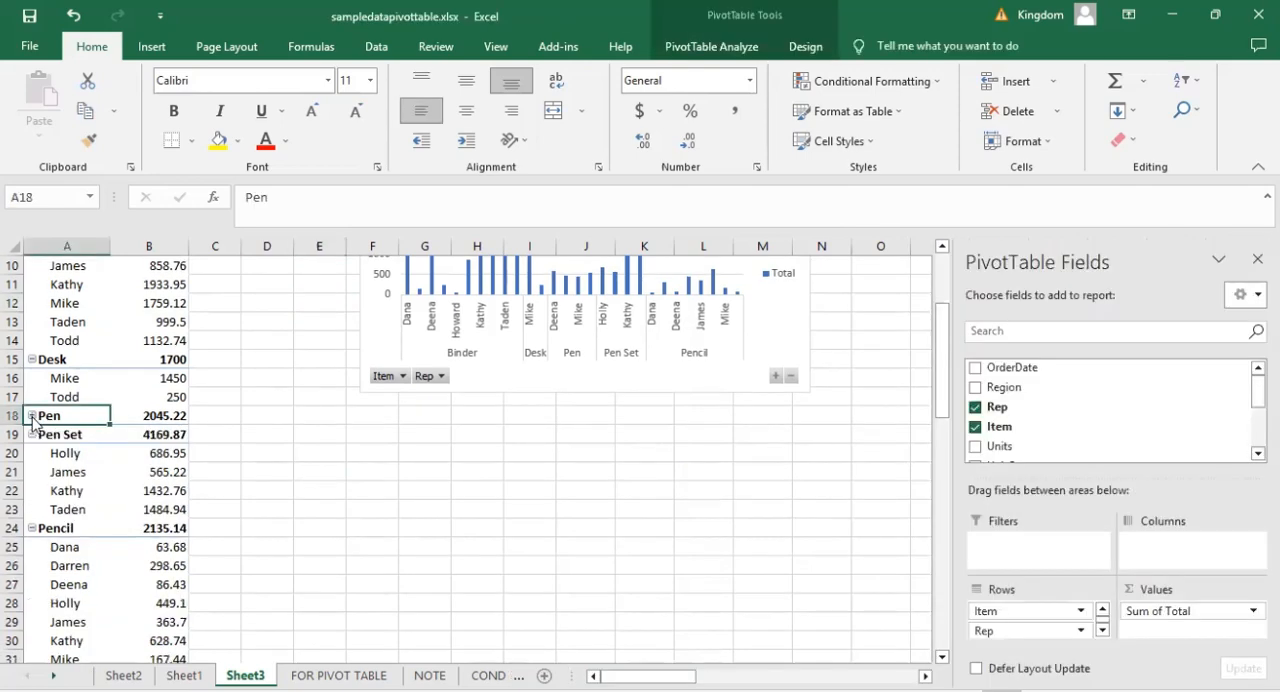
left_click(32, 416)
left_click(32, 416)
left_click(32, 416)
left_click(32, 416)
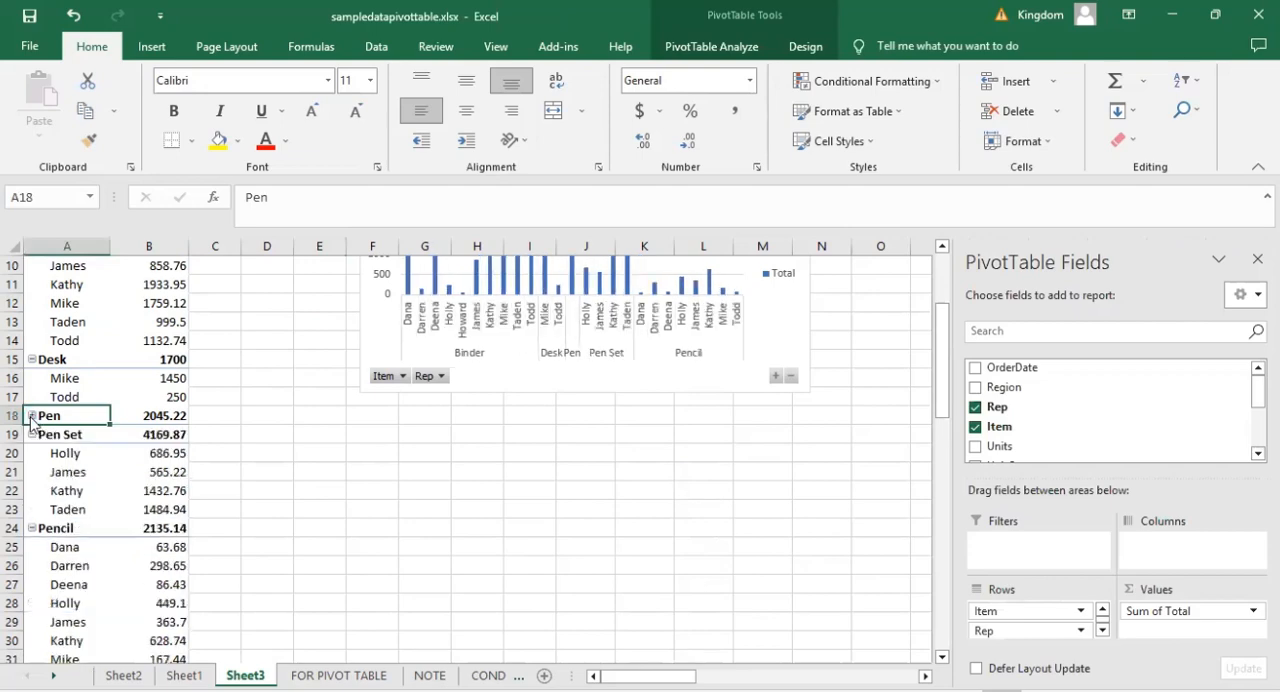
left_click(32, 416)
left_click(32, 416)
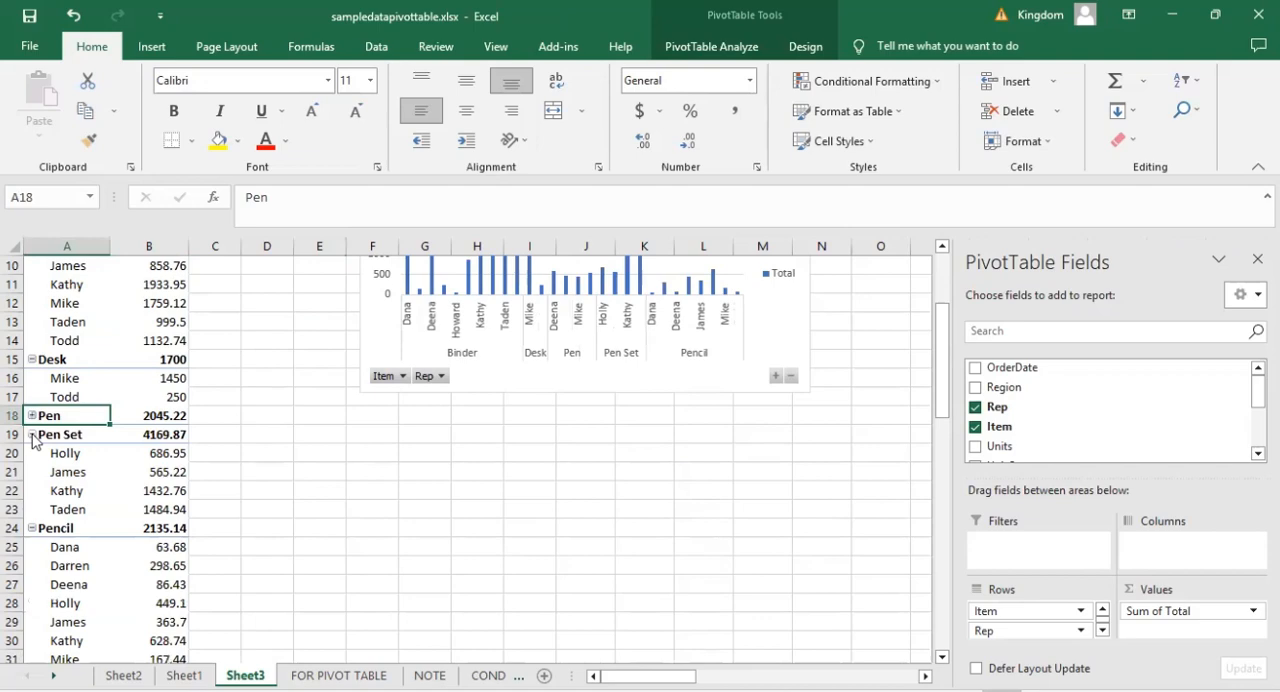
Collapse the Pen Set, Pencil, Desk and Binder groups in the PivotTable.
left_click(32, 434)
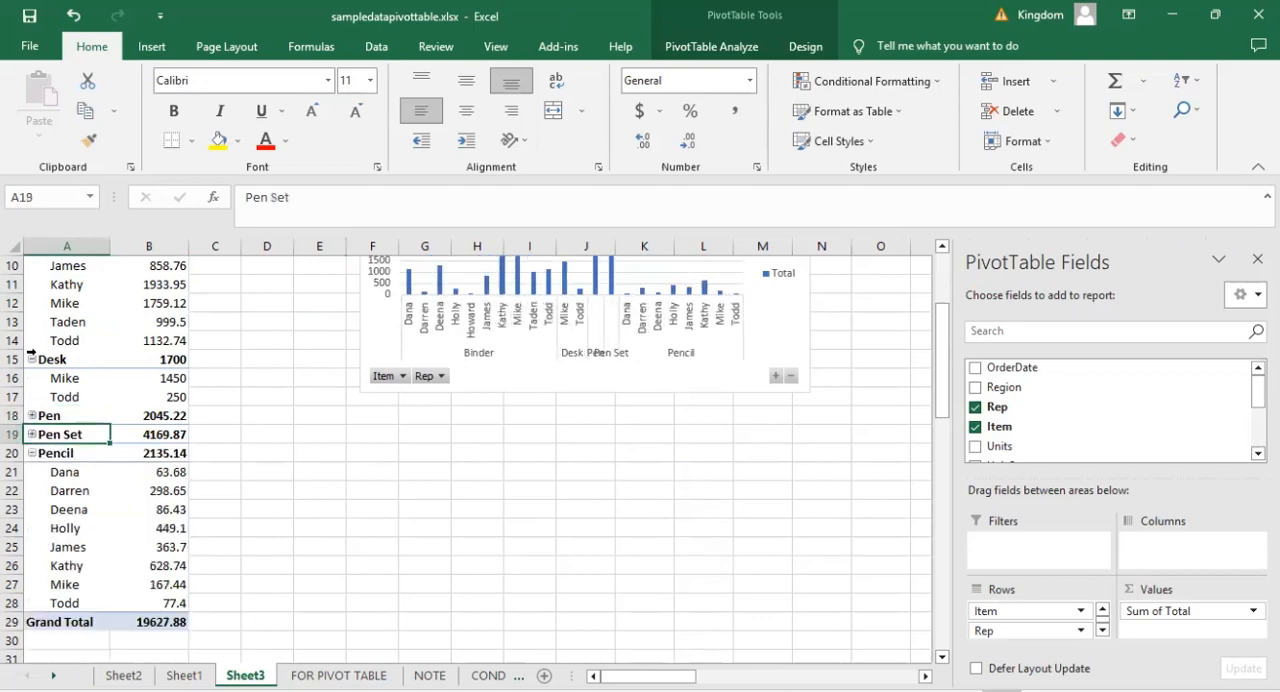
left_click(32, 453)
scroll(170, 363, "up", 3)
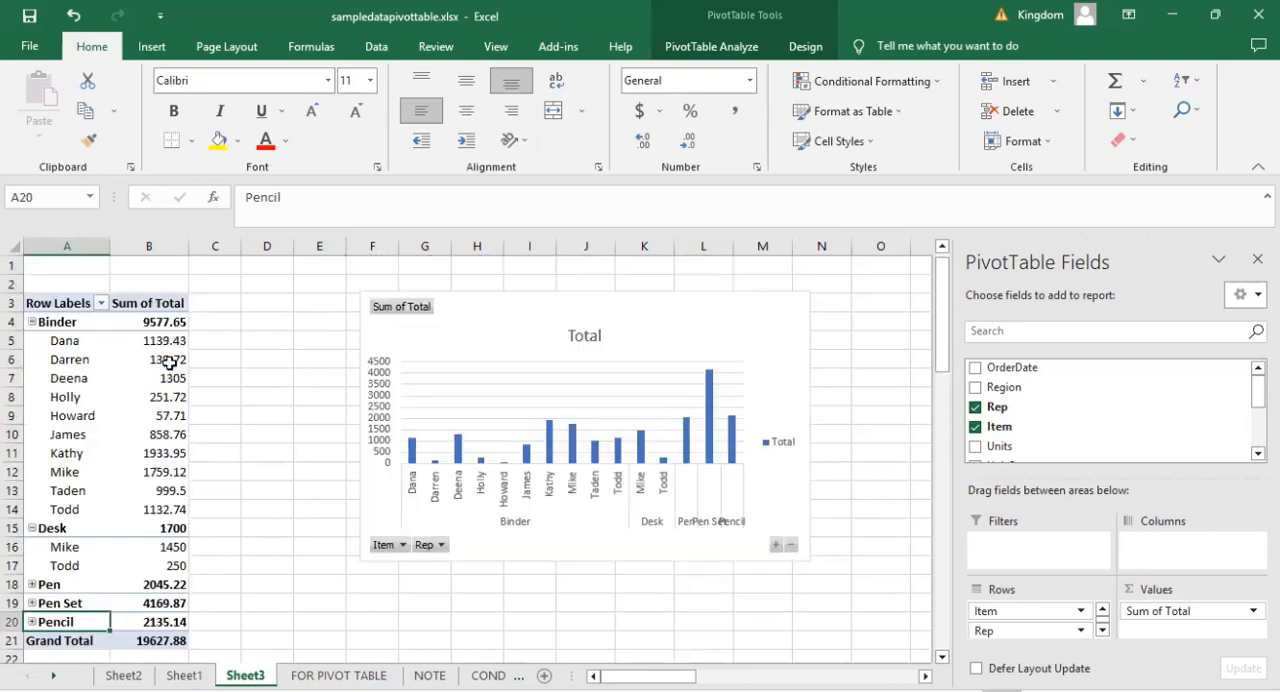
left_click(32, 528)
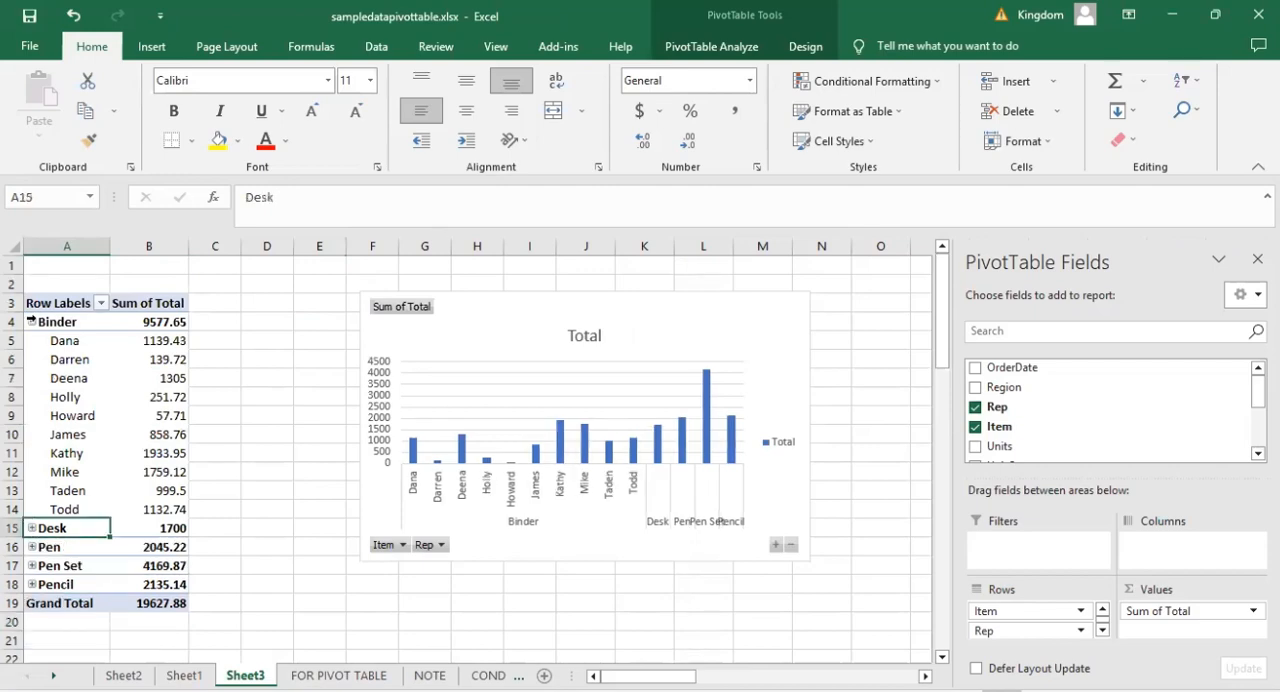
left_click(32, 322)
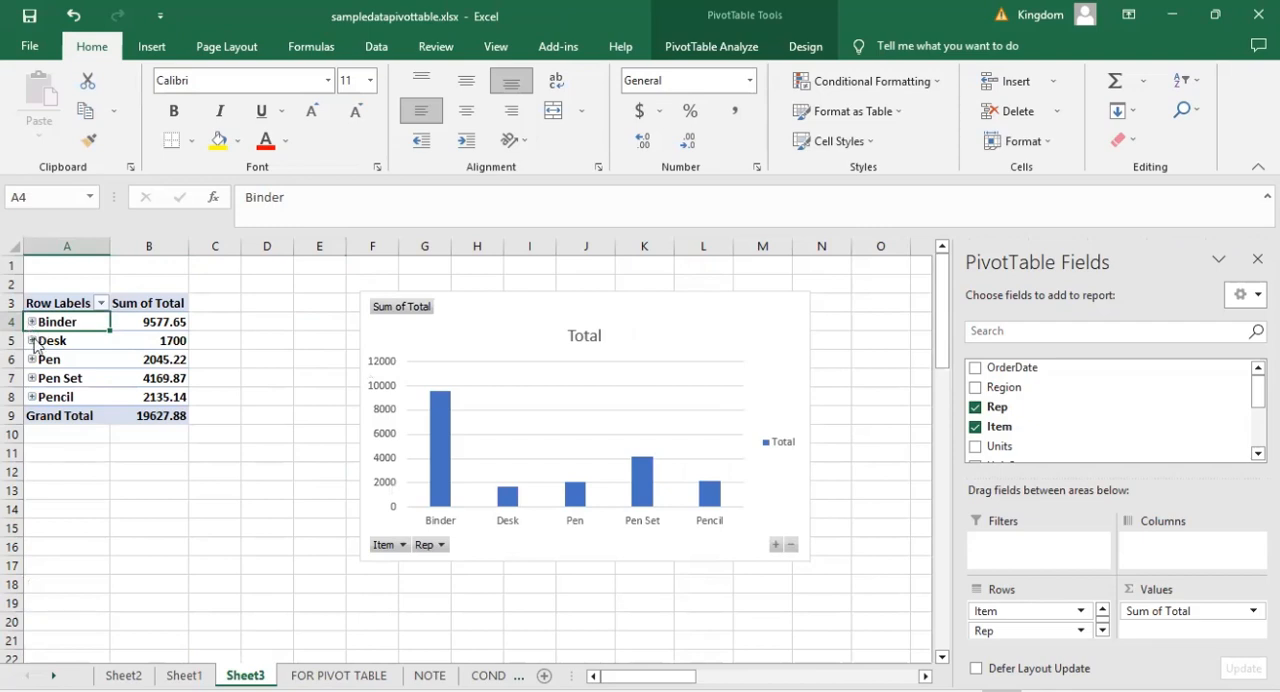
Expand the Desk group to its reps and move the PivotChart farther from the PivotTable, with its near edge in column G.
left_click(32, 340)
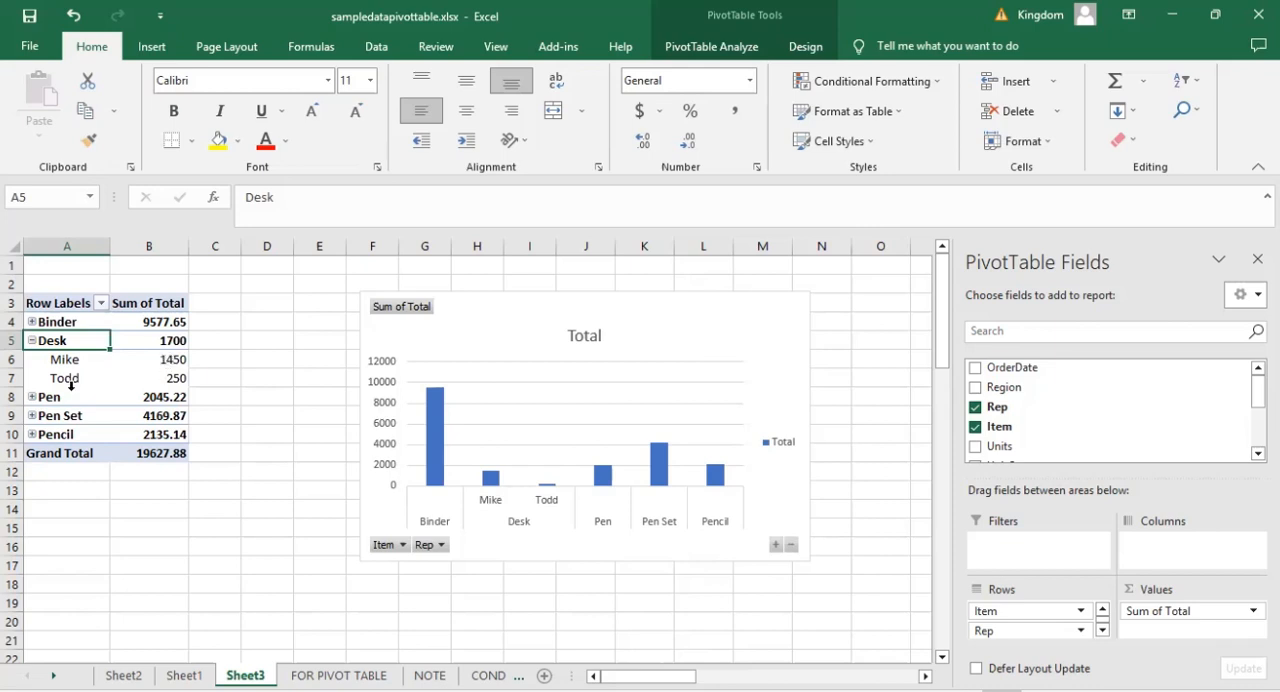
left_click(288, 404)
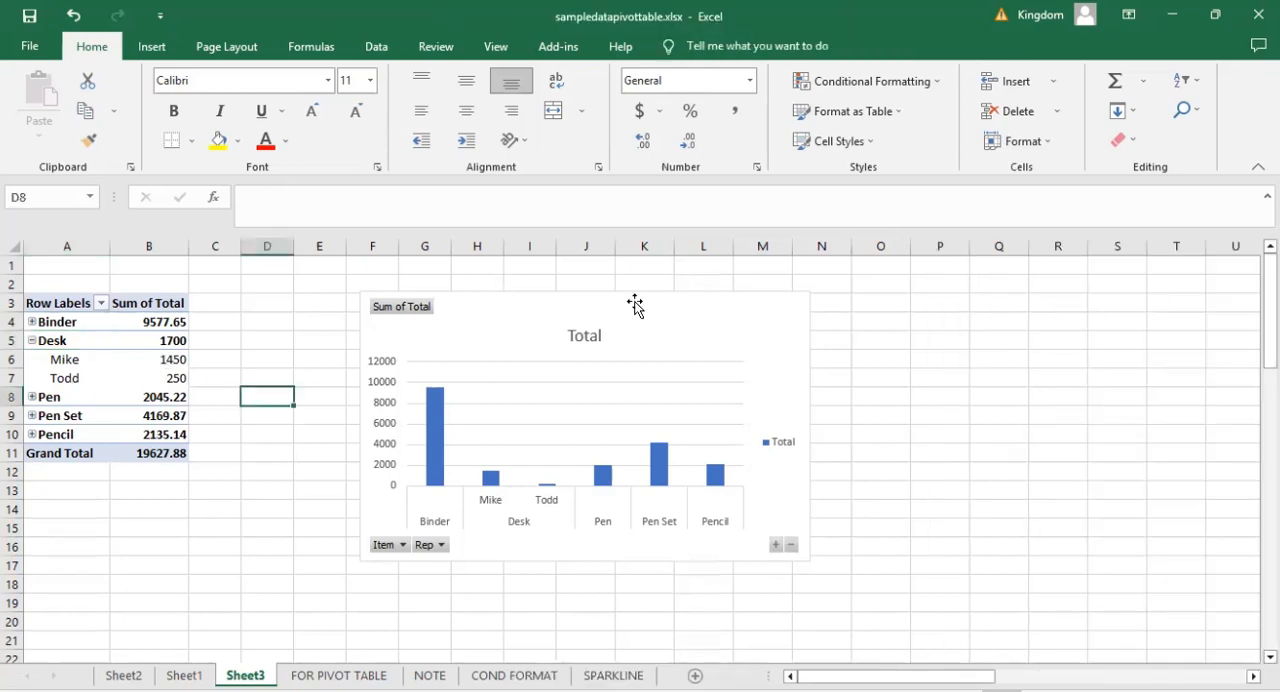
left_click_drag(422, 297, 541, 300)
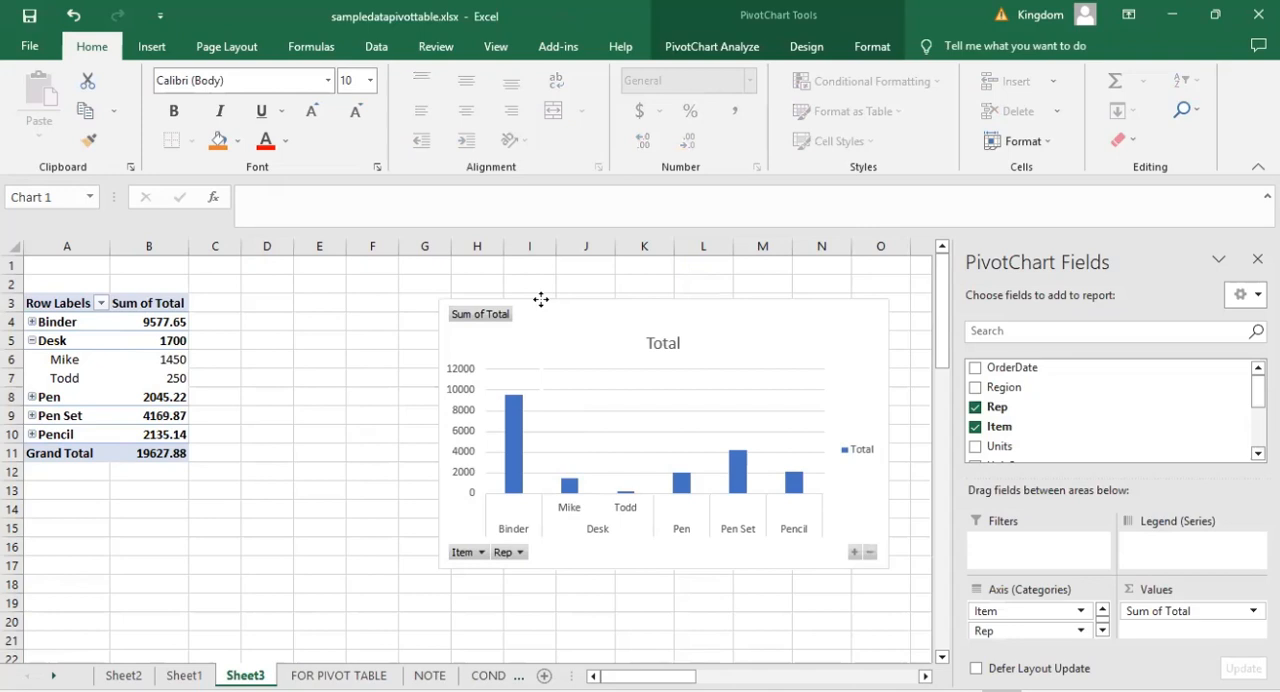
left_click_drag(540, 299, 540, 299)
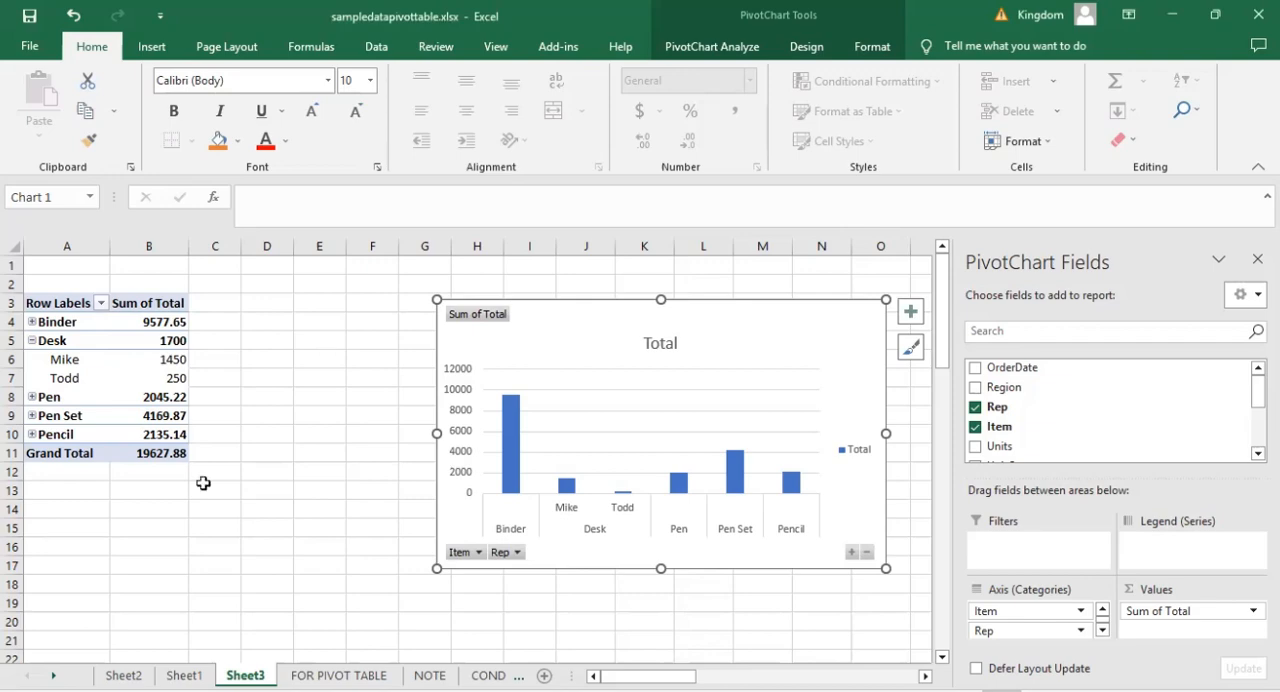
left_click(279, 404)
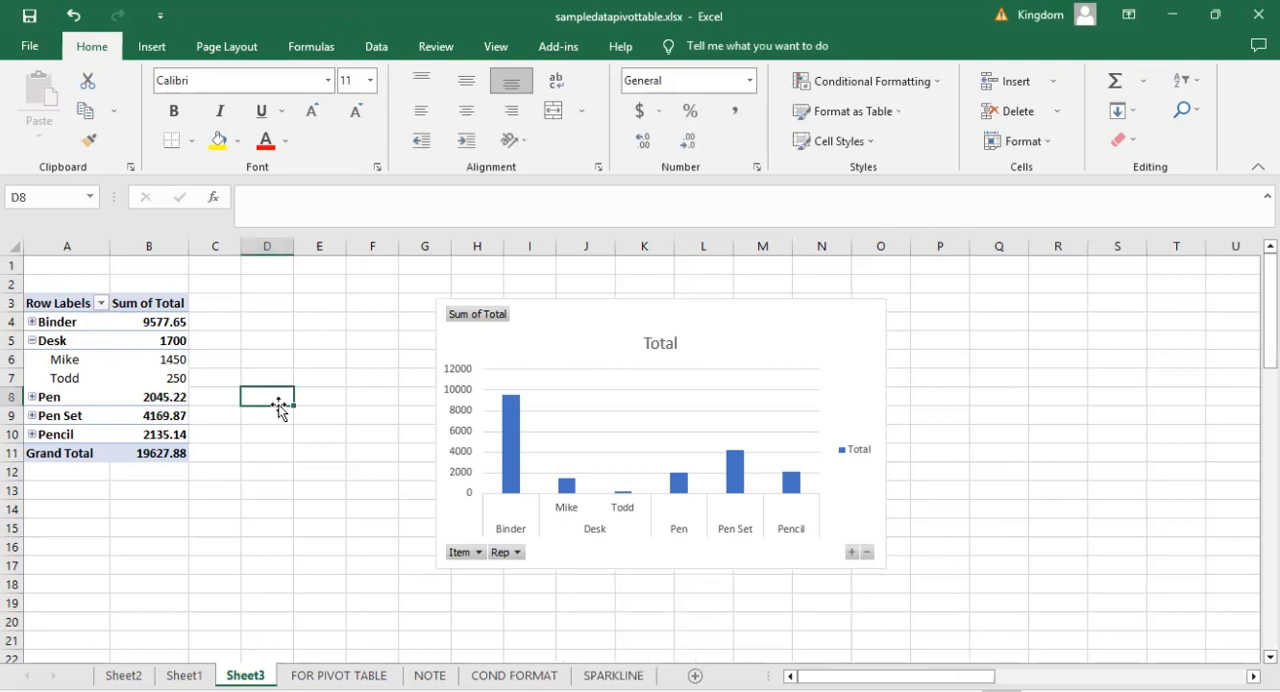
left_click(342, 432)
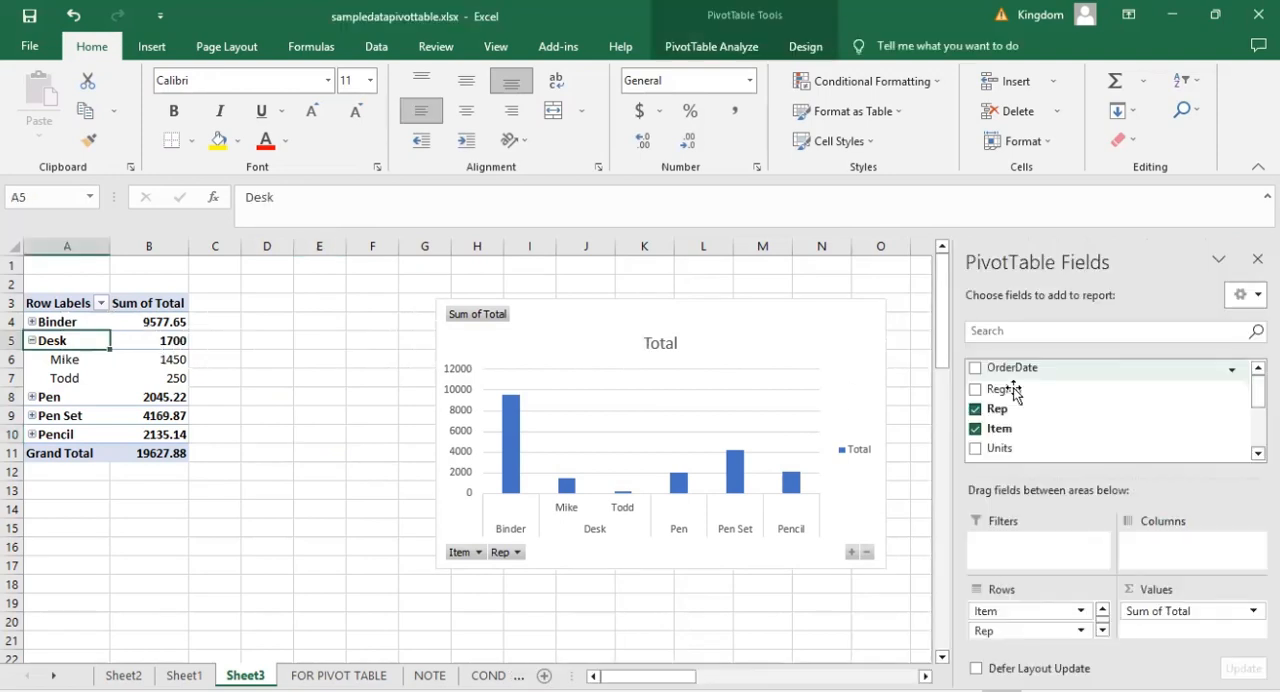
Try adding Region to the PivotTable's row fields and remove it again.
left_click(976, 390)
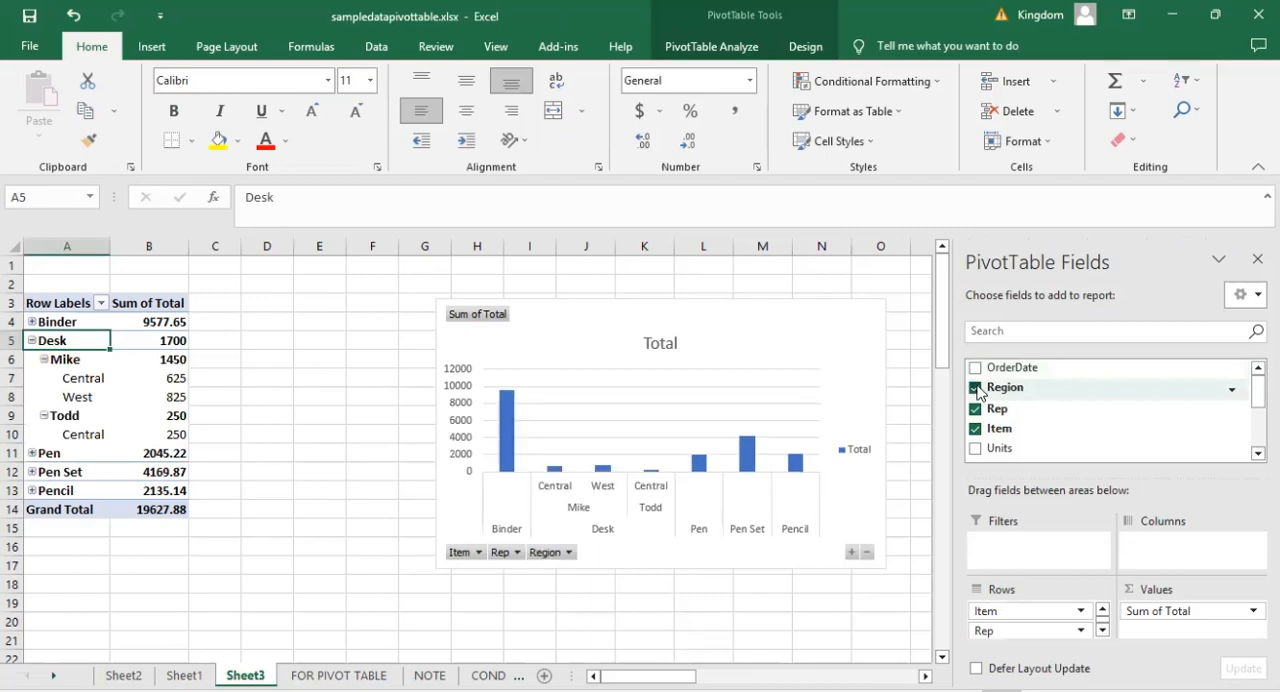
left_click(976, 388)
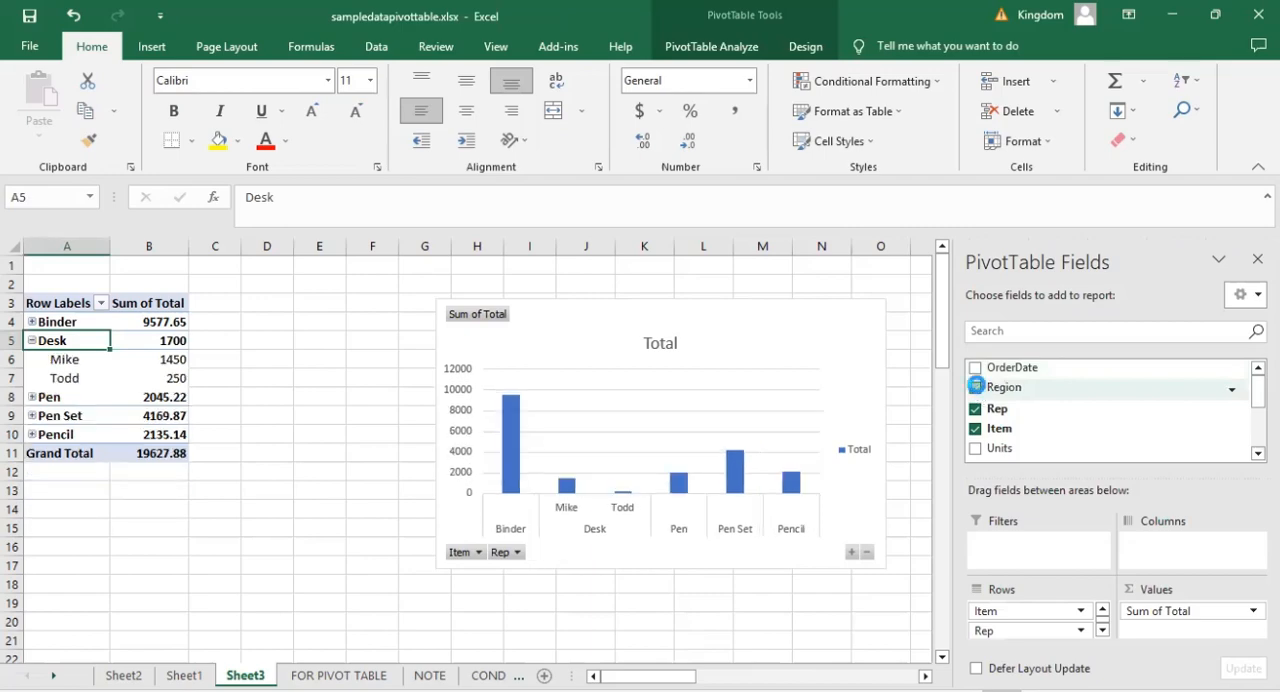
left_click(976, 387)
left_click(976, 388)
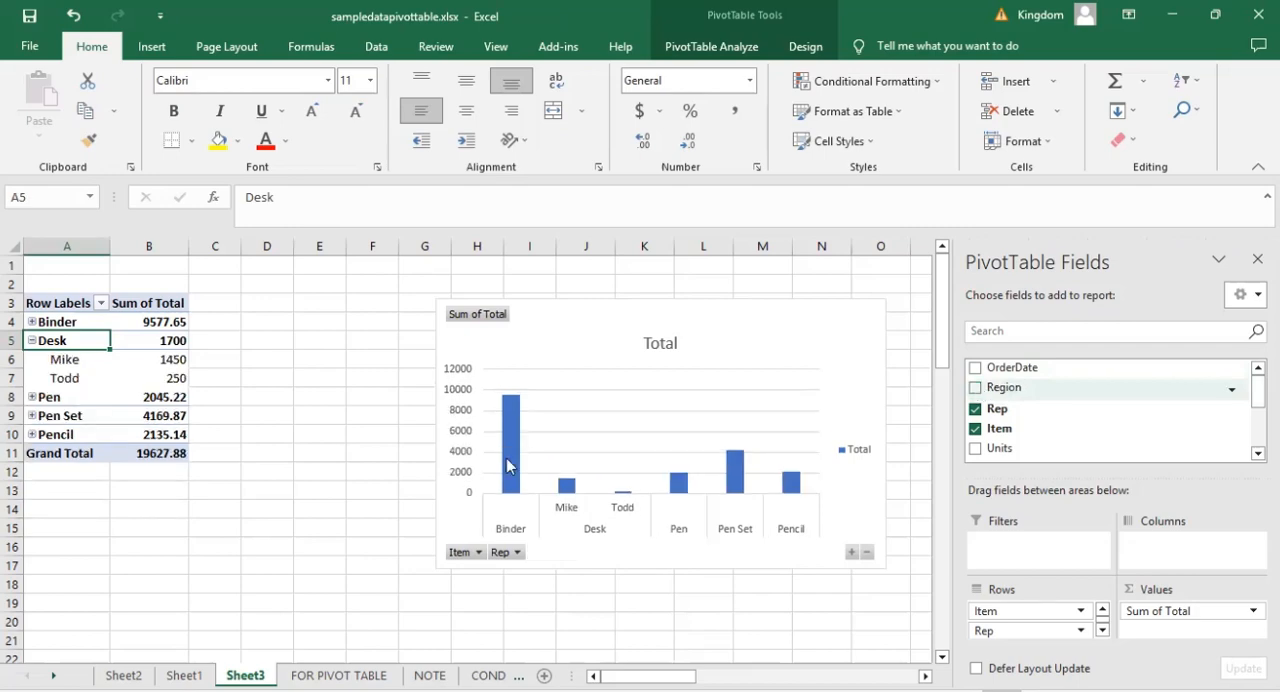
left_click(297, 354)
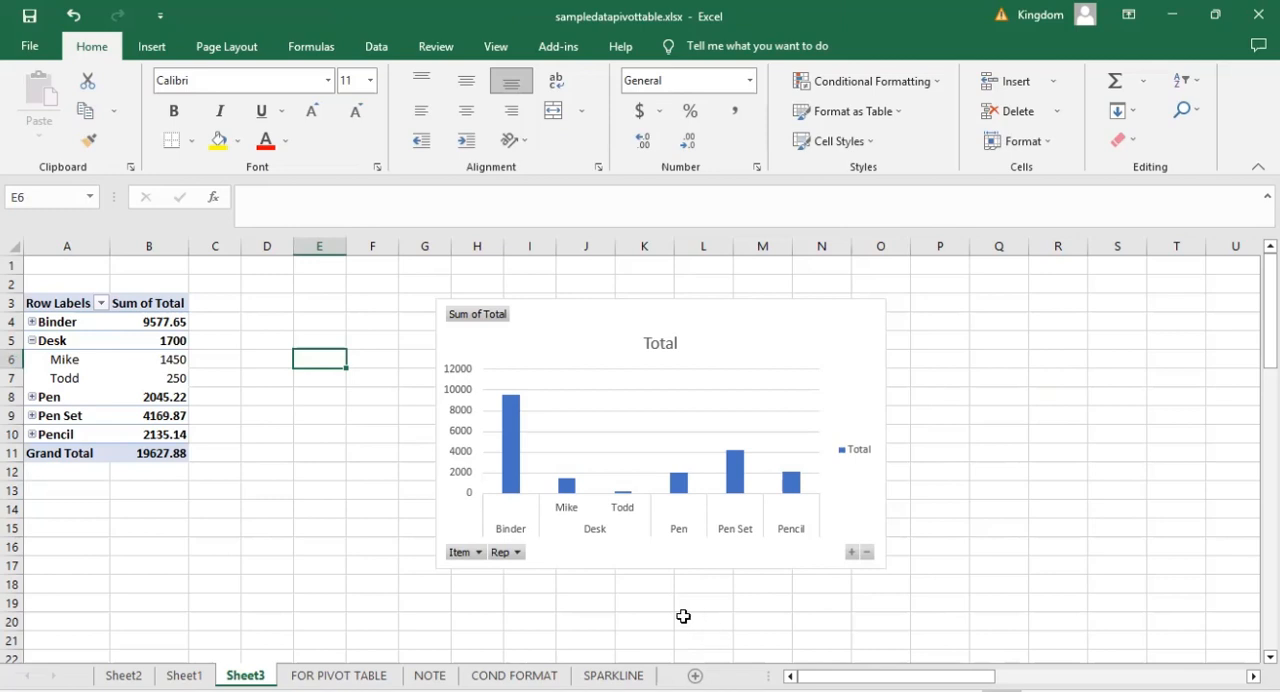
Add Region as the column field of the PivotTable and expand the Binder group to its reps.
left_click(65, 359)
scroll(1100, 400, "down", 1)
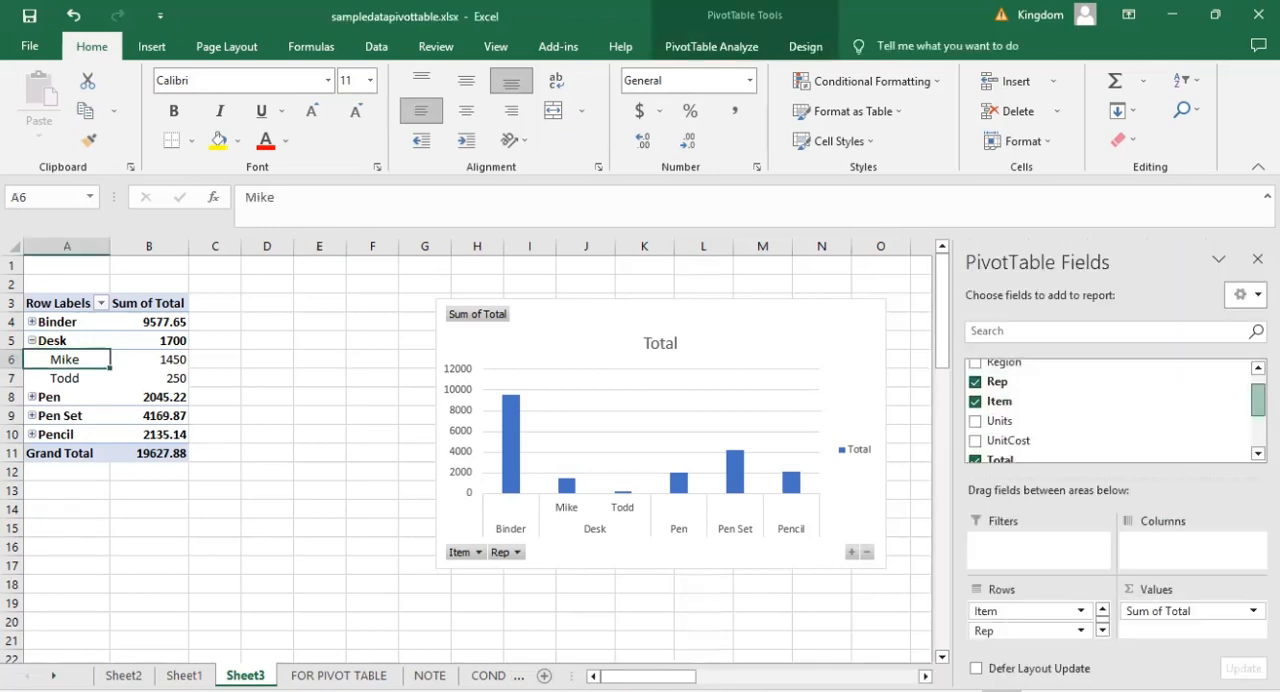
scroll(1110, 410, "down", 1)
scroll(1110, 410, "up", 1)
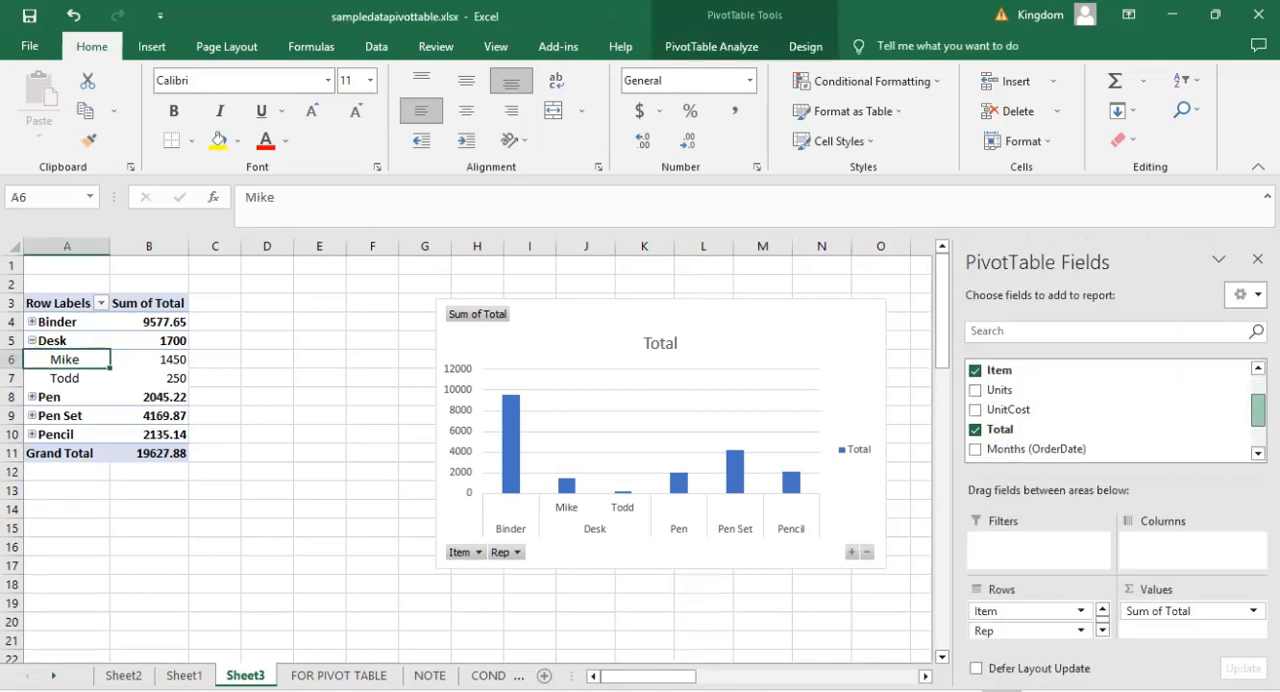
scroll(1100, 410, "up", 3)
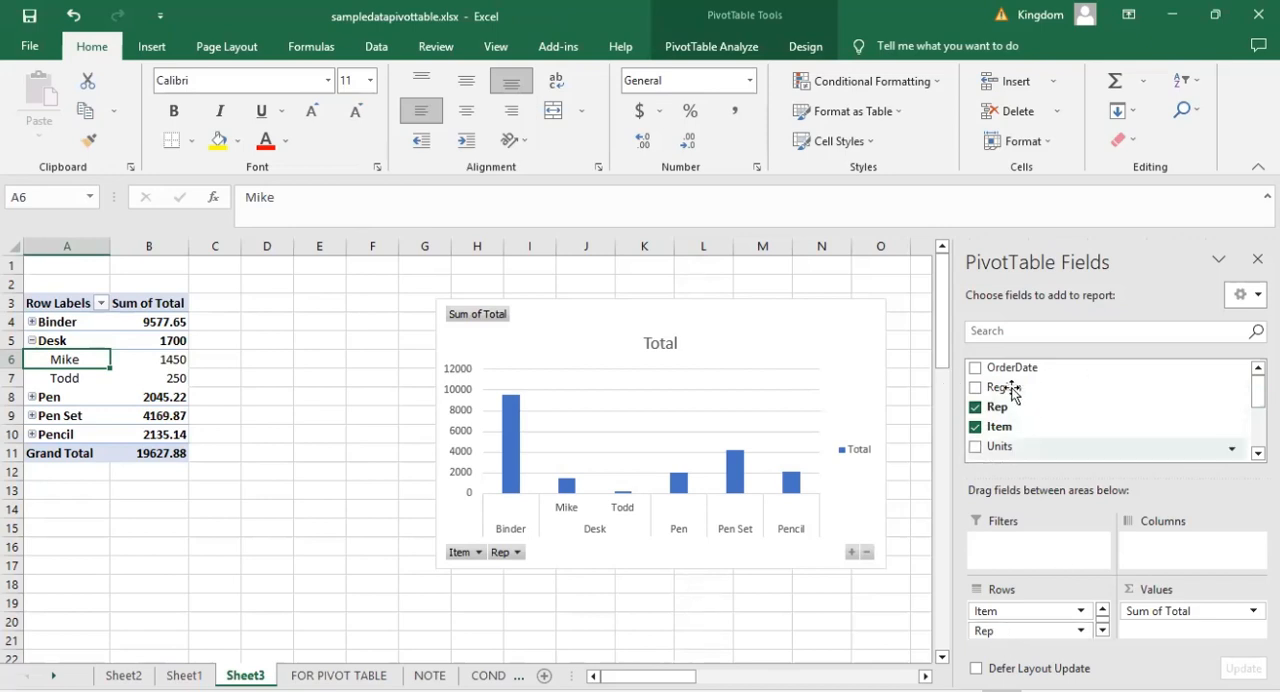
left_click_drag(1012, 390, 1168, 546)
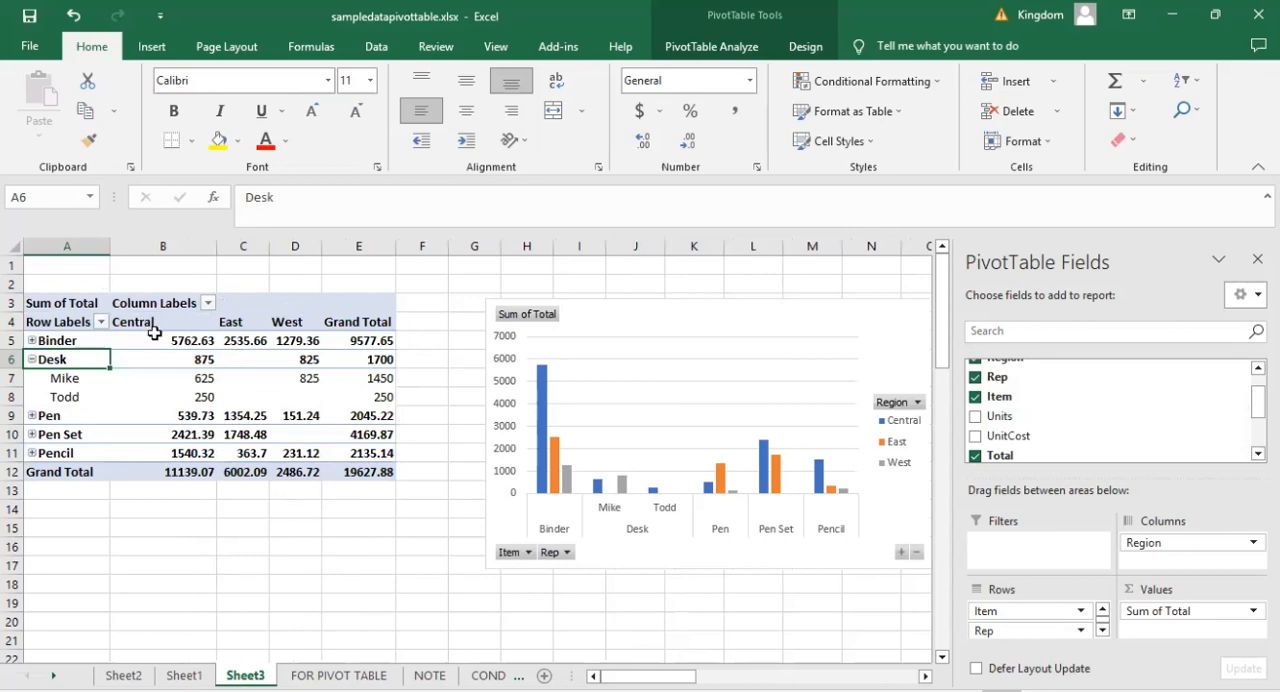
left_click(32, 341)
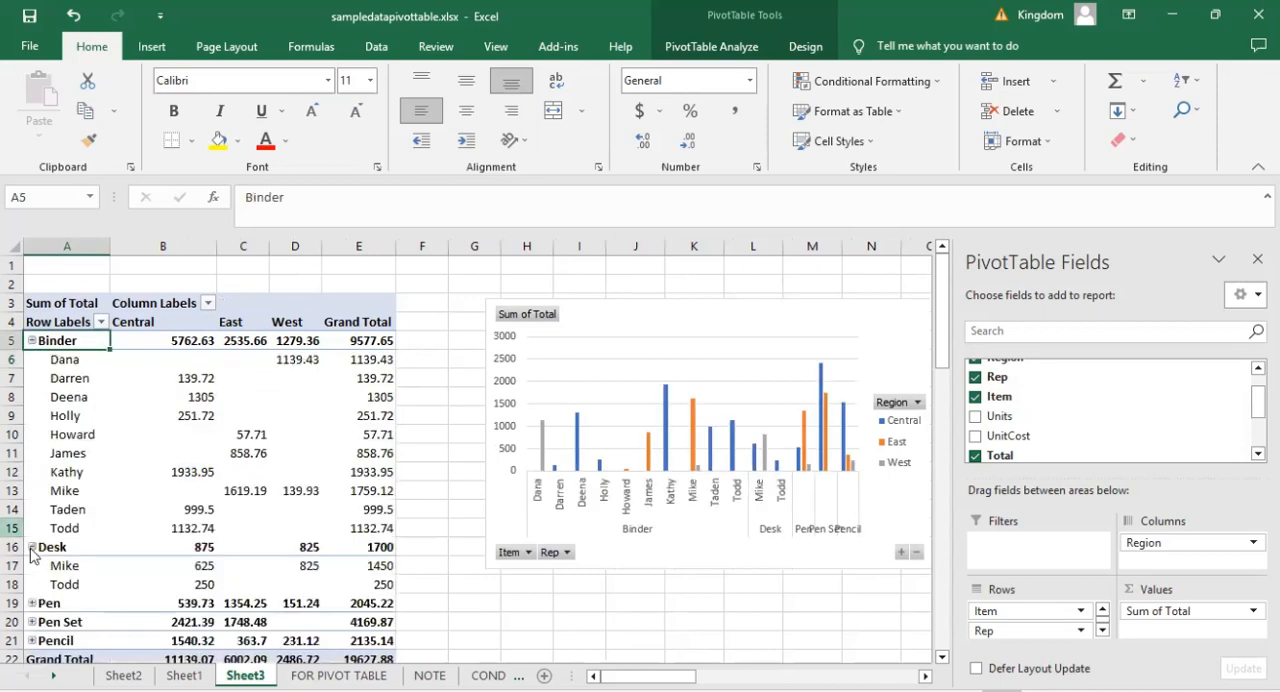
Expand the Pen, Pen Set and Pencil groups to their reps so every item group in the PivotTable is expanded.
left_click(32, 548)
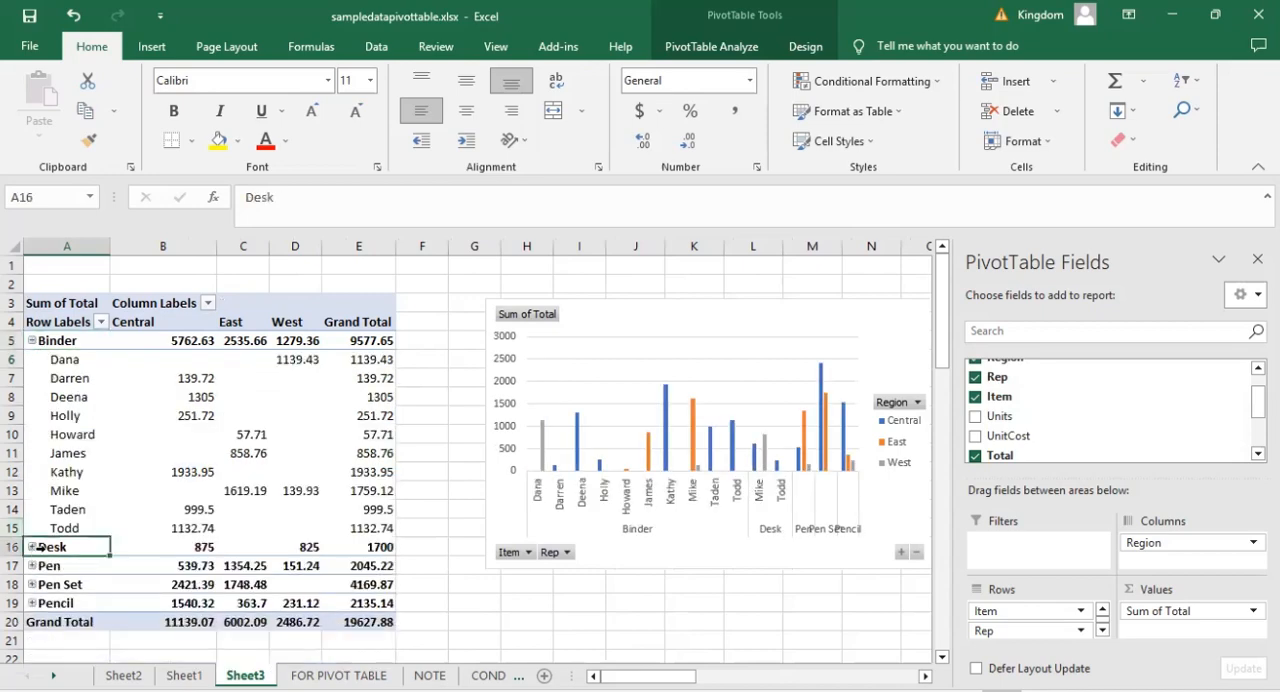
left_click(30, 604)
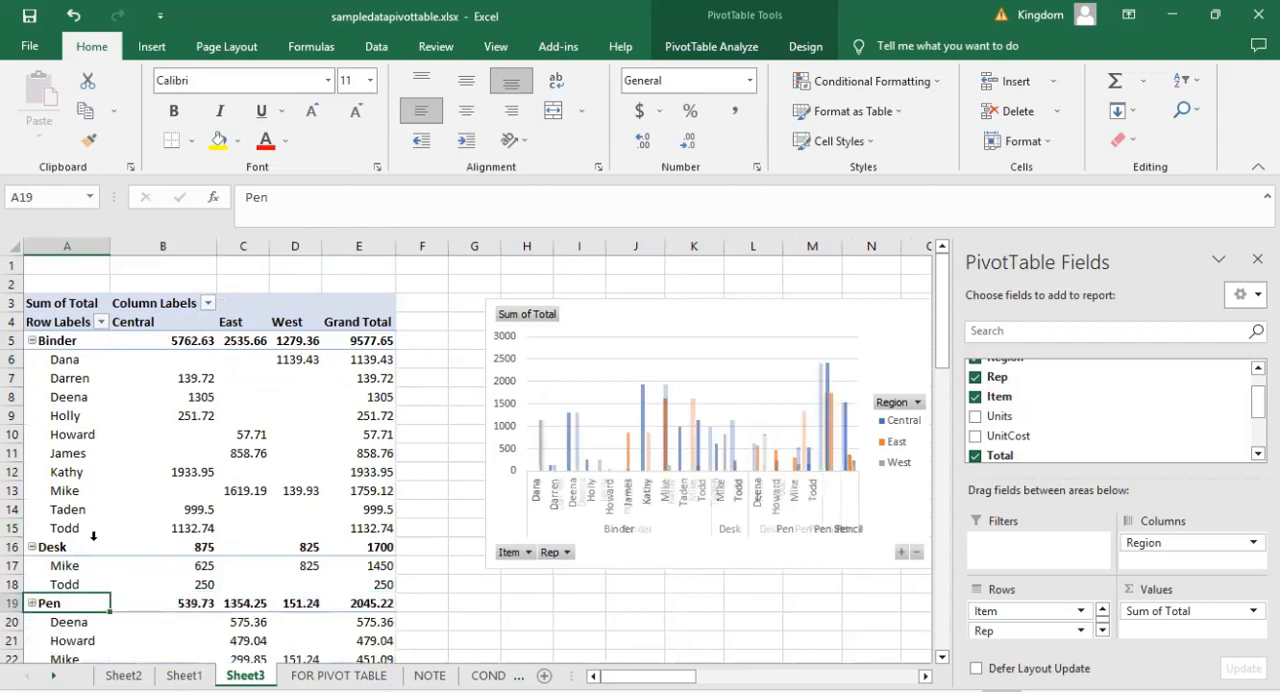
scroll(93, 536, "down", 5)
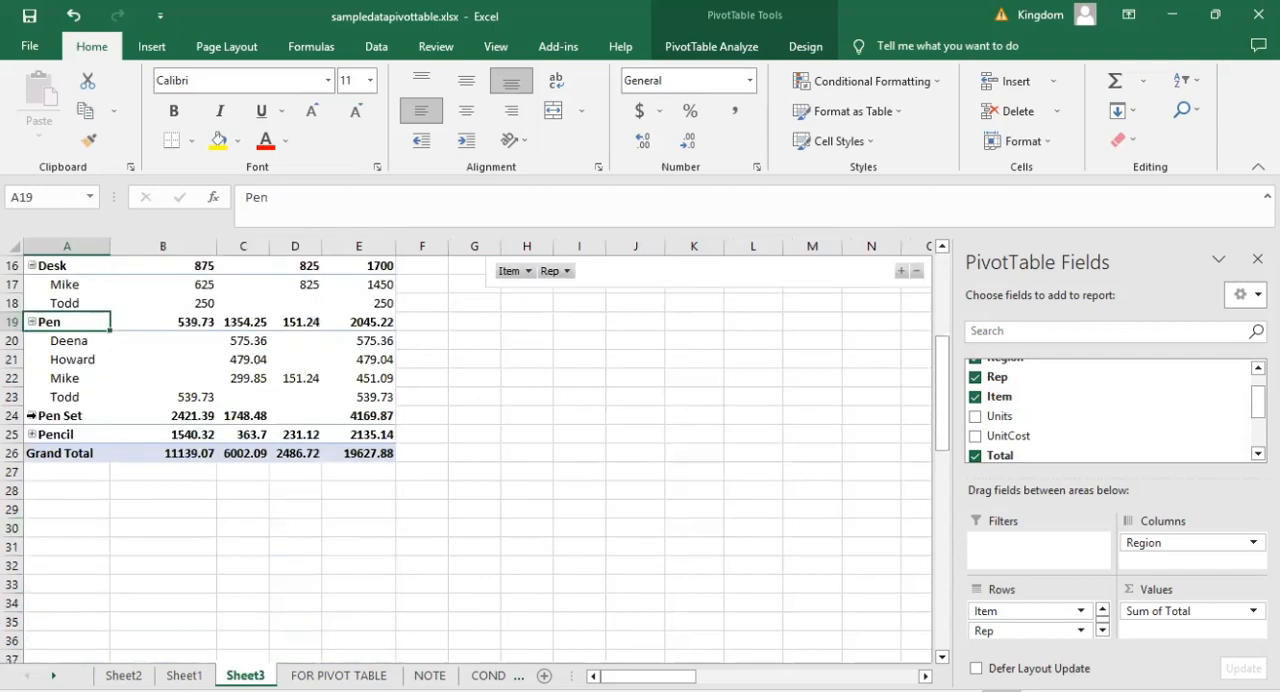
left_click(30, 416)
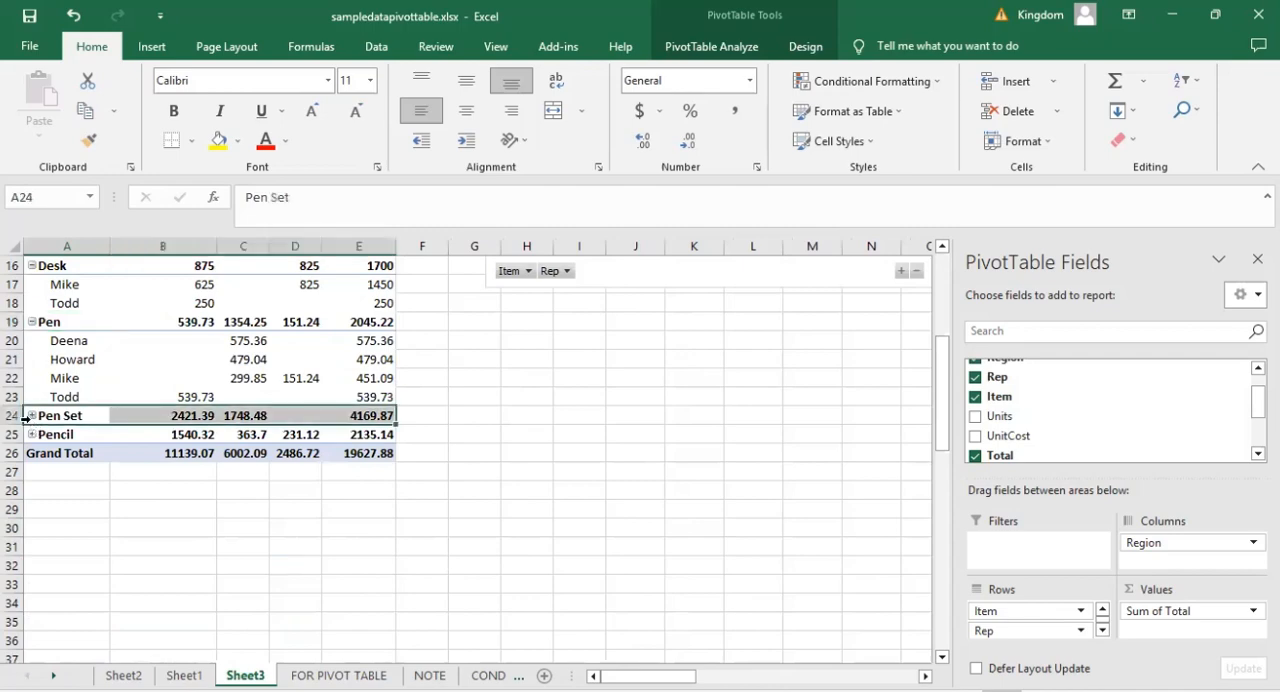
left_click(31, 416)
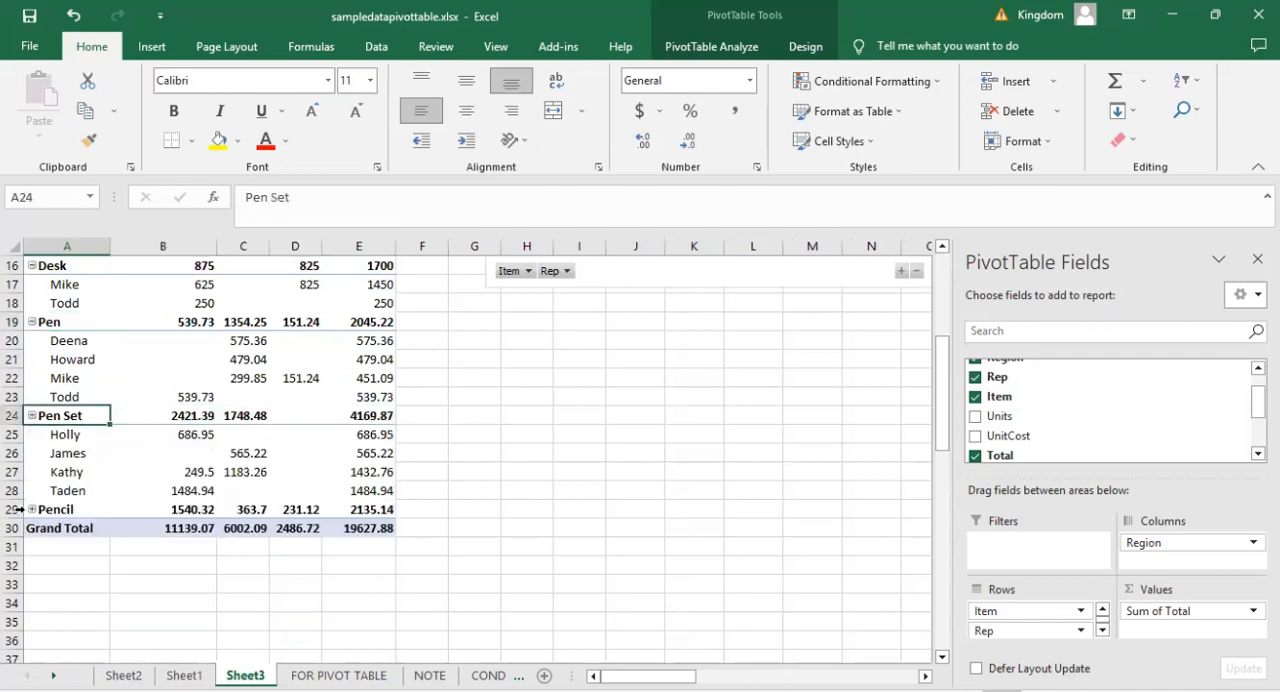
left_click(40, 511)
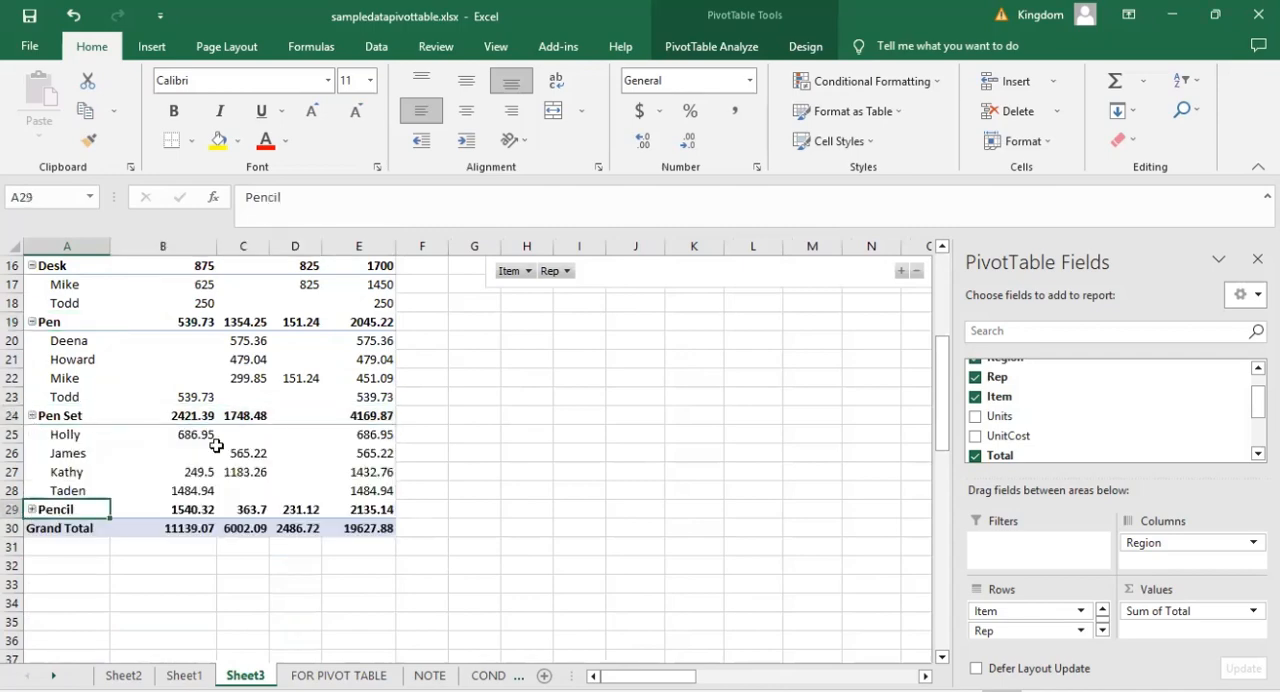
scroll(222, 445, "up", 5)
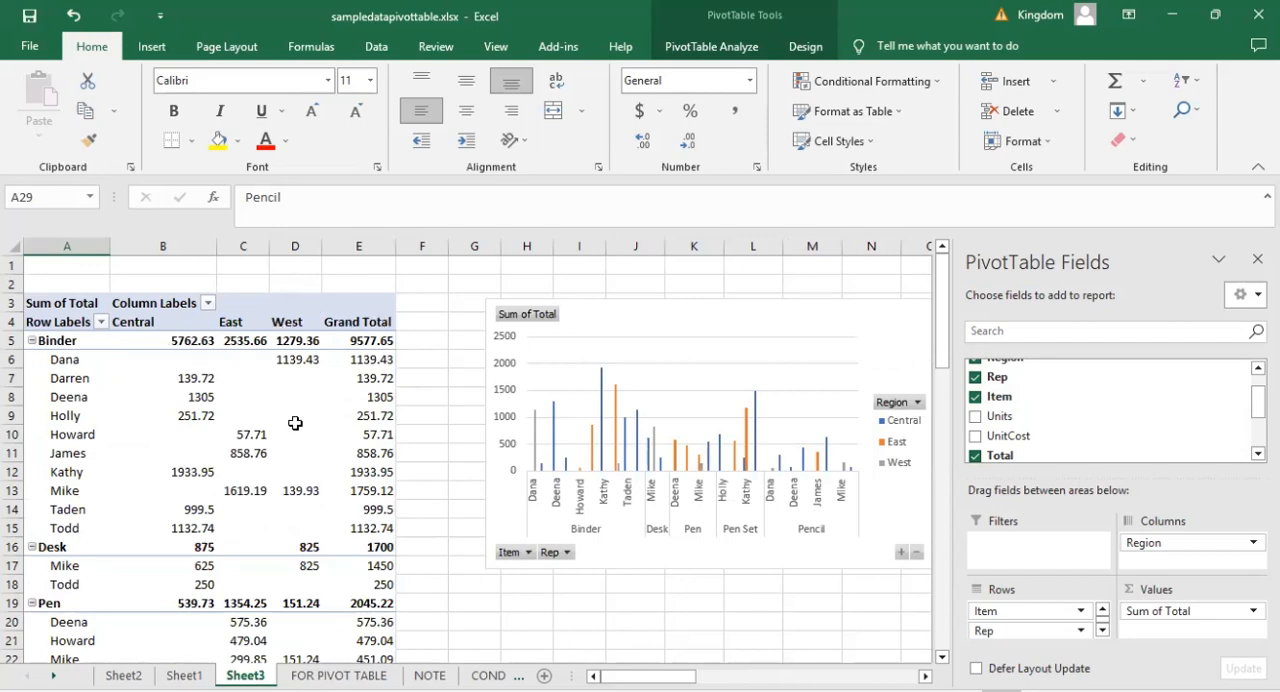
scroll(295, 423, "down", 7)
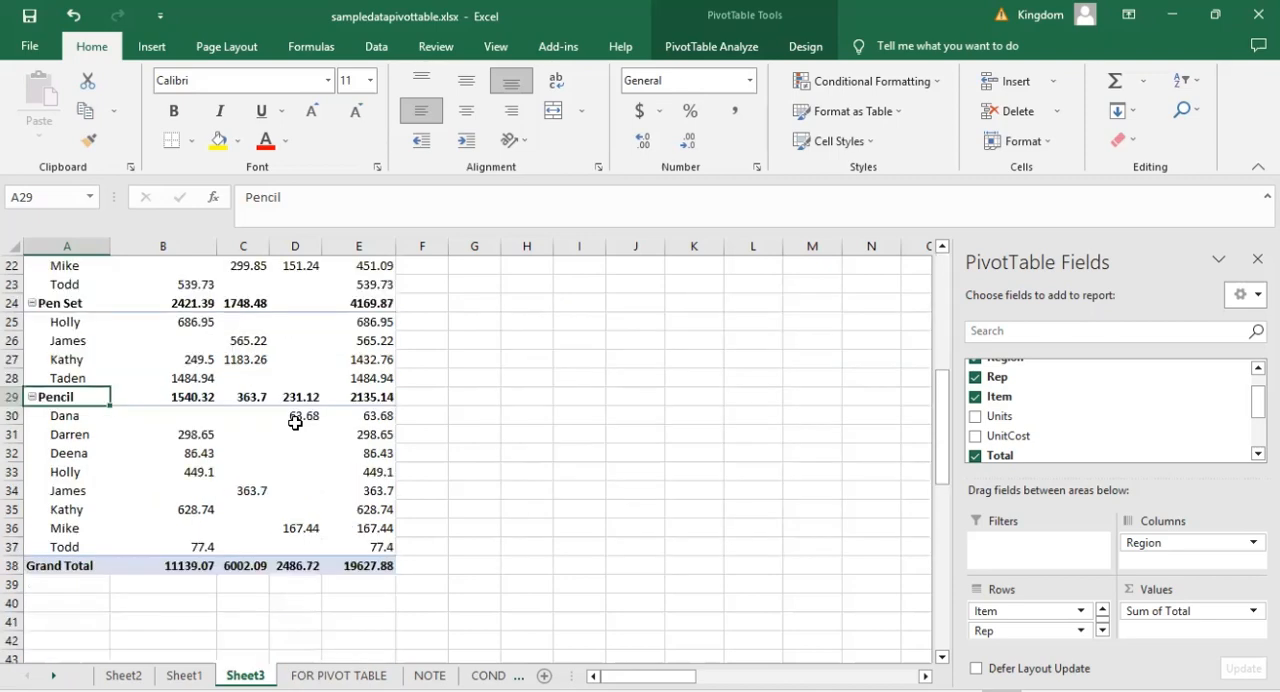
scroll(295, 423, "up", 7)
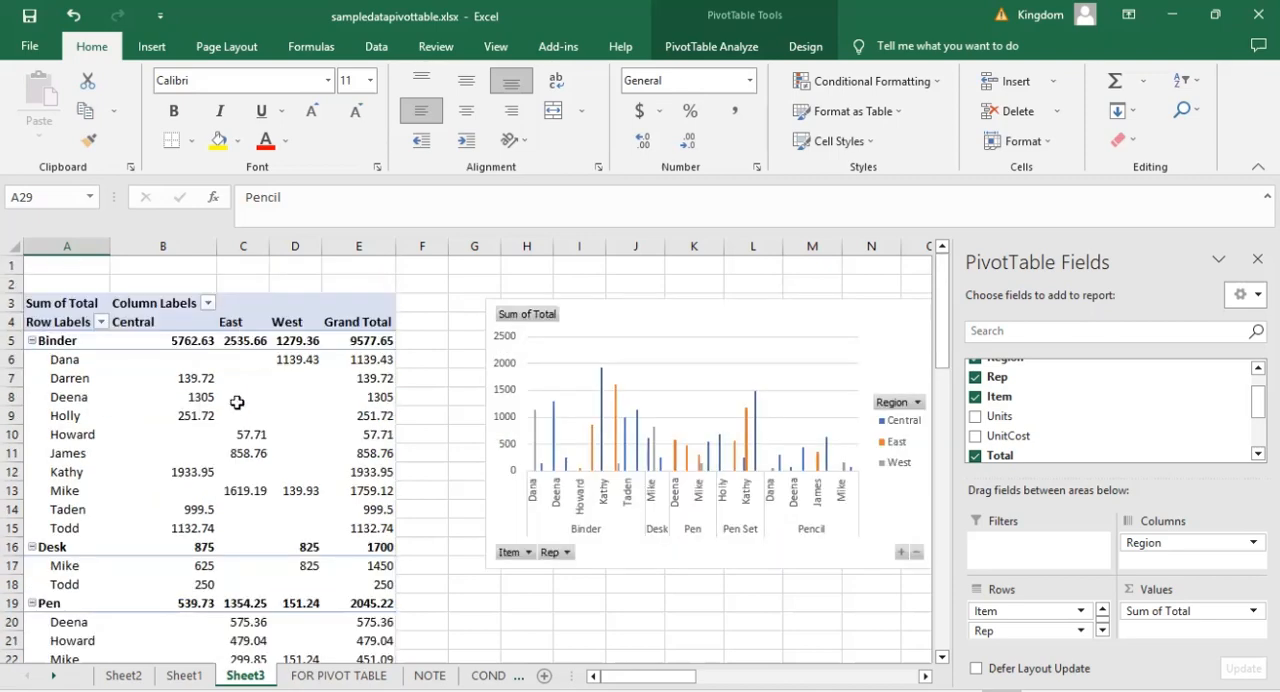